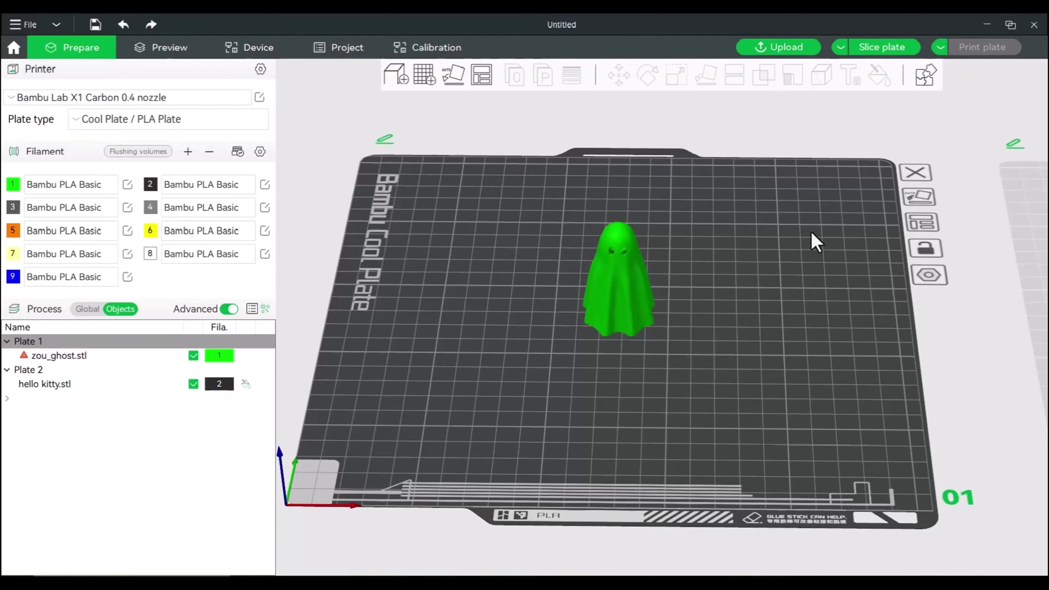
- Orbit, pan and zoom around zou_ghost.stl to inspect the green ghost from several angles
left_click_drag(758, 299, 758, 290)
scroll(760, 292, "up", 3)
right_click_drag(756, 270, 751, 349)
scroll(753, 350, "up", 3)
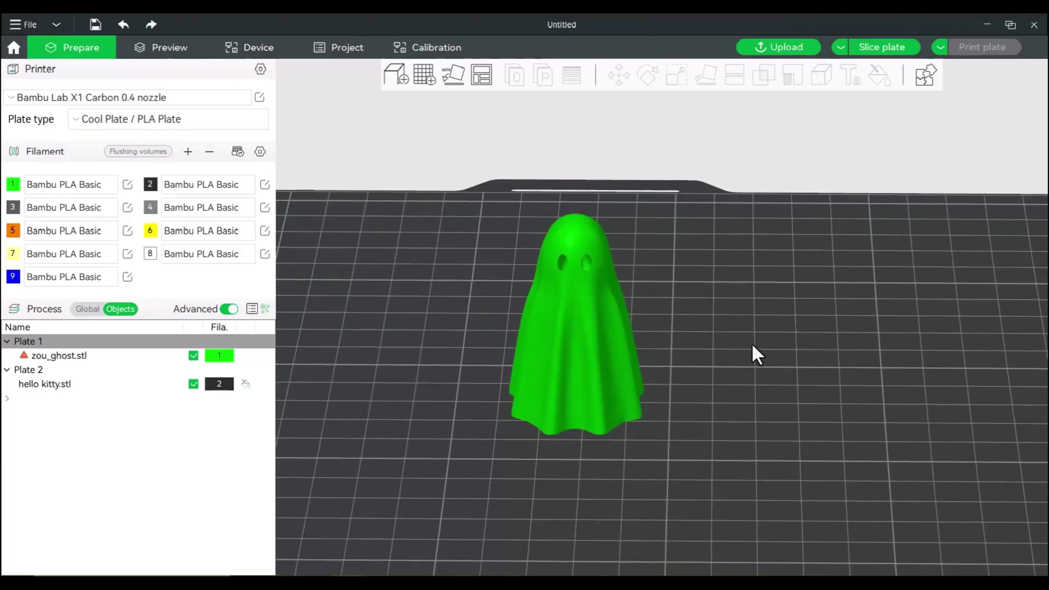
scroll(752, 346, "down", 3)
mouse_move(746, 343)
left_mouse_down()
mouse_move(727, 336)
mouse_move(752, 340)
mouse_move(753, 354)
mouse_move(728, 355)
mouse_move(731, 290)
mouse_move(741, 354)
left_mouse_up()
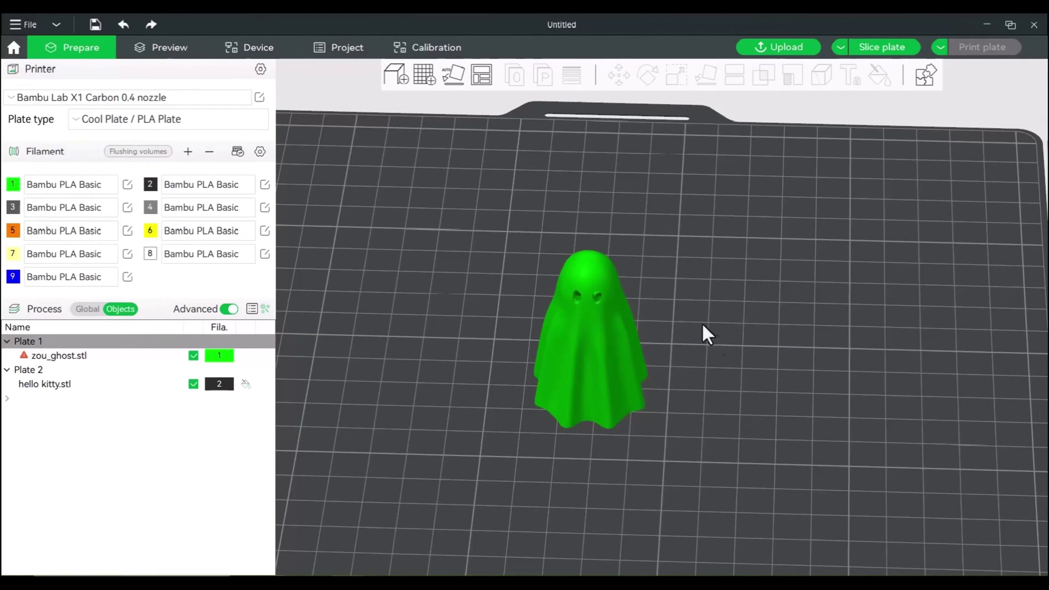
left_click_drag(660, 270, 726, 321)
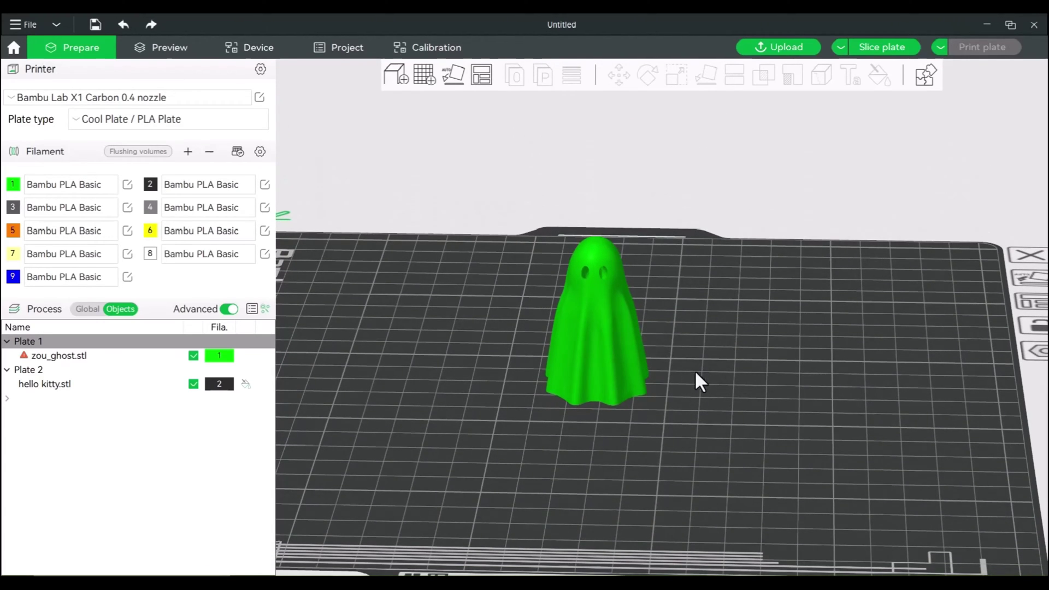
right_click_drag(701, 369, 659, 372)
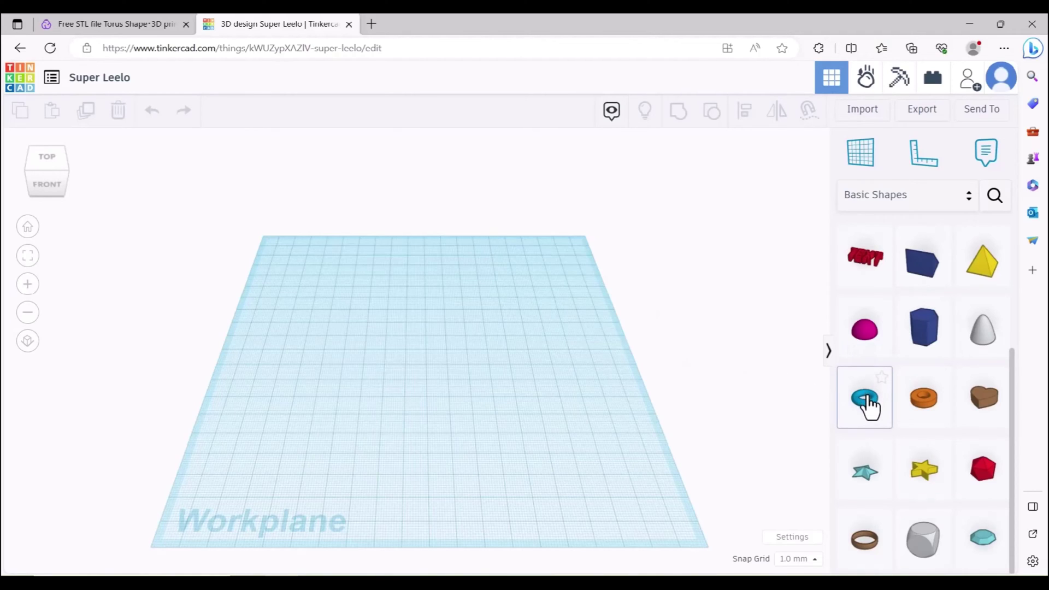
- Place a torus on the workplane and export the selected shape as Super Leelo.stl
left_click_drag(865, 405, 533, 386)
left_click(477, 360)
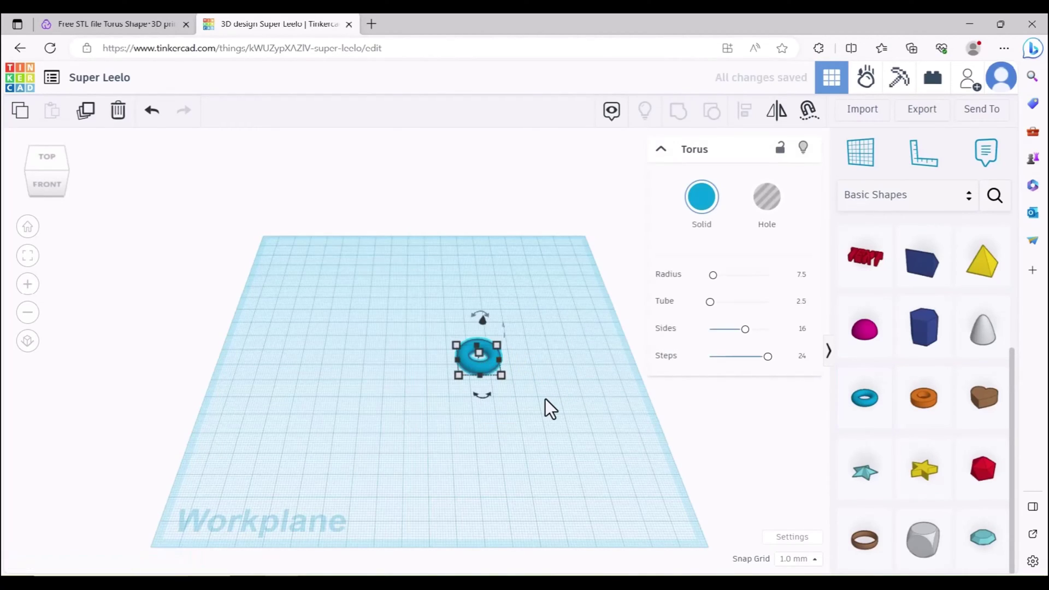
scroll(549, 398, "up", 1)
mouse_move(549, 398)
right_mouse_down()
mouse_move(546, 339)
mouse_move(548, 407)
right_mouse_up()
left_click(923, 115)
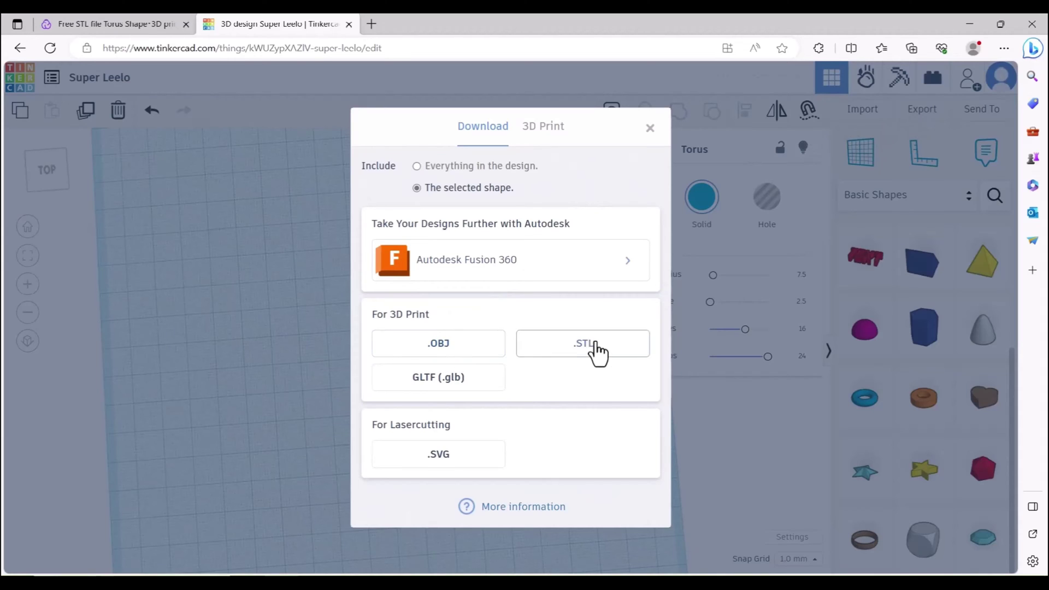
left_click(576, 343)
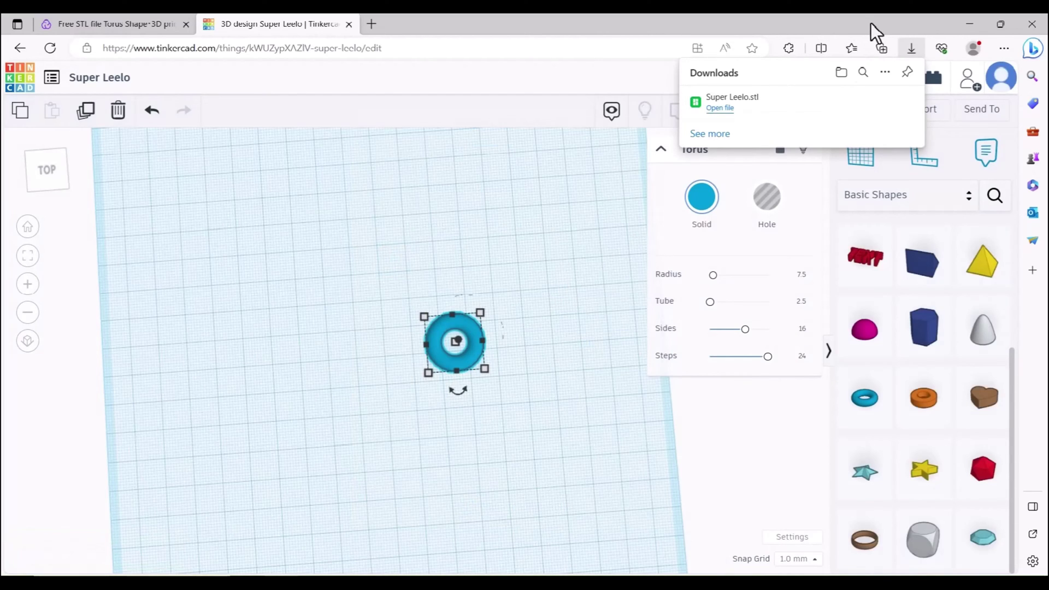
- Drag Super Leelo.stl from Edge's downloads onto Plate 1 and move the torus off the ghost
left_click_drag(871, 23, 901, 140)
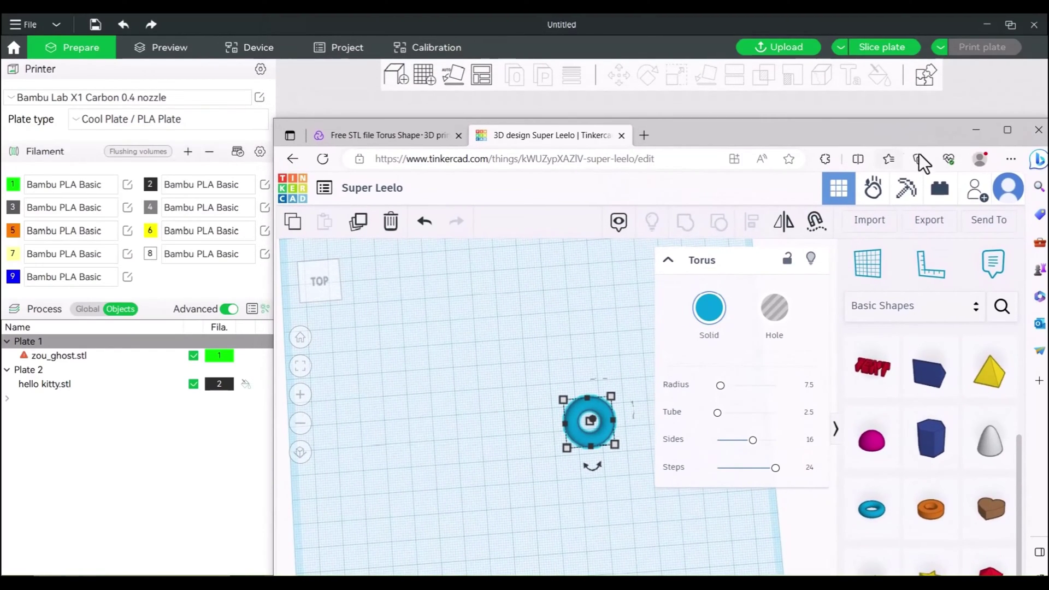
left_click(1010, 159)
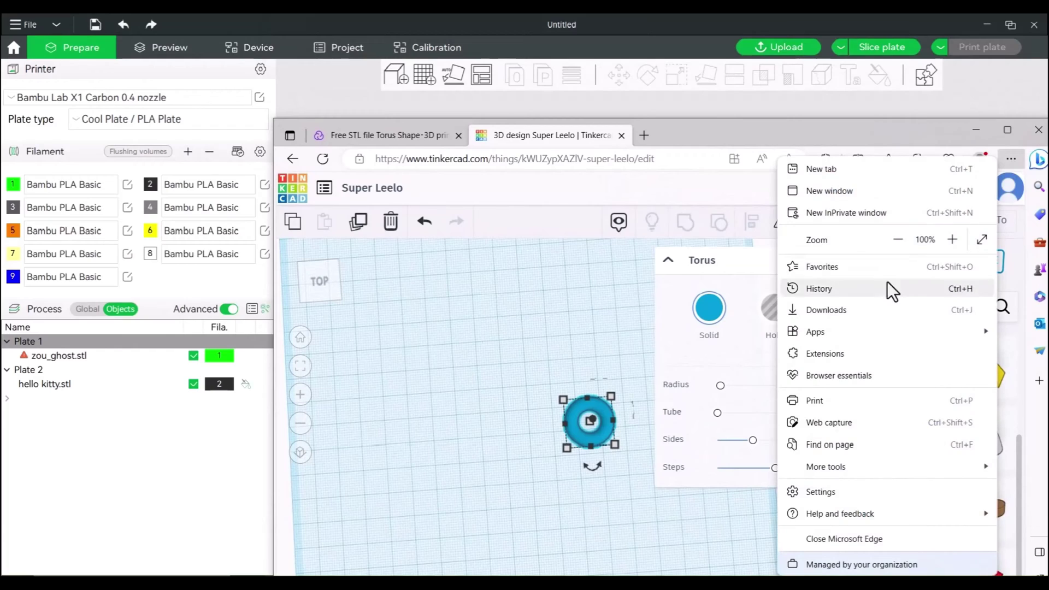
left_click(865, 316)
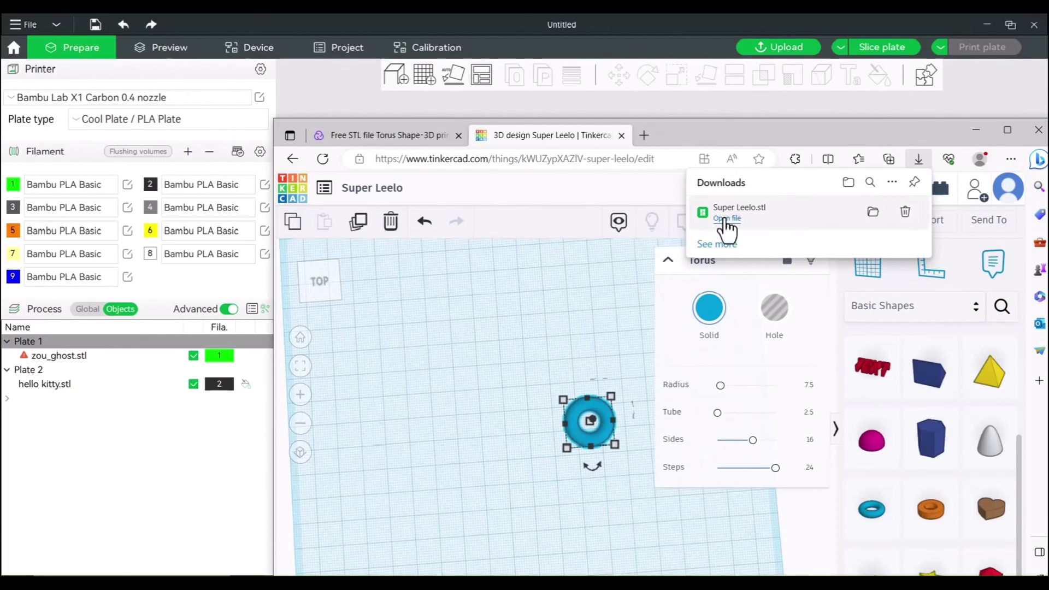
left_click_drag(718, 232, 381, 106)
left_click_drag(834, 391, 797, 431)
left_click_drag(623, 365, 632, 459)
left_click(481, 583)
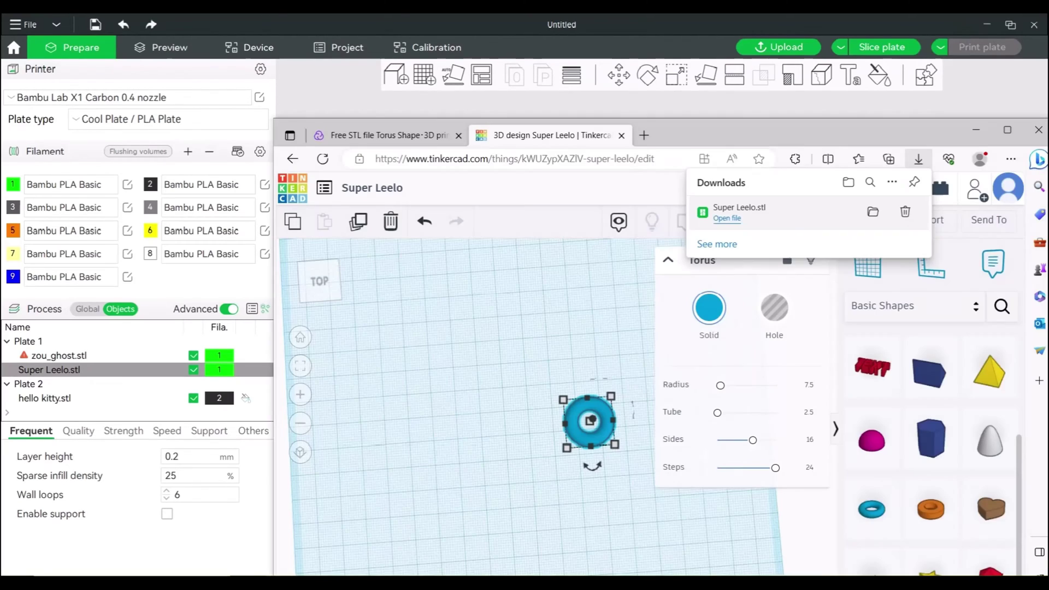
- View the Cults3D Torus Shape page full-screen, then minimize Edge to reveal Bambu Studio
left_click(390, 135)
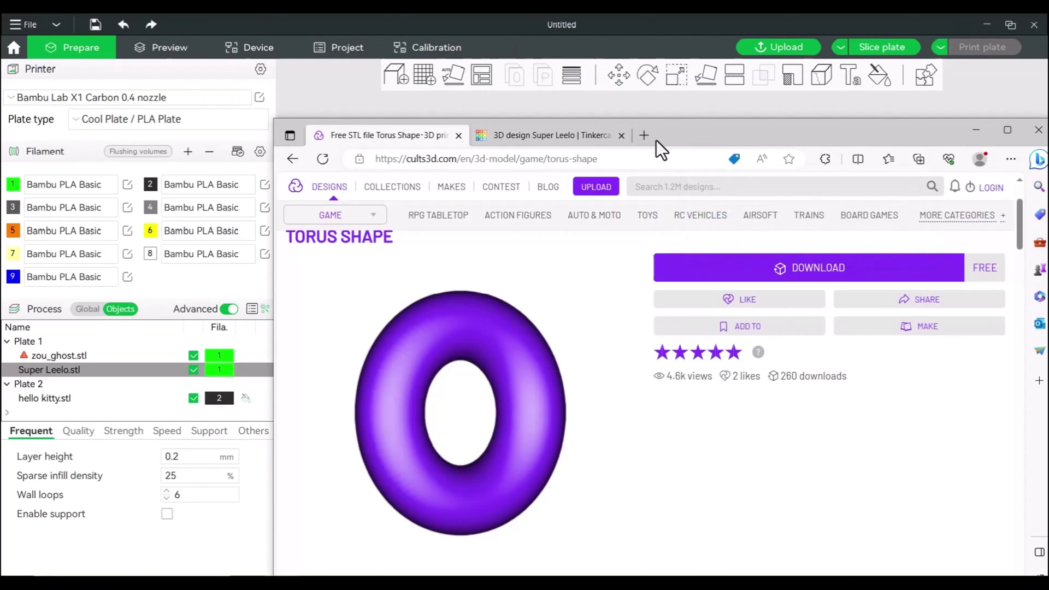
left_click_drag(690, 136, 568, 15)
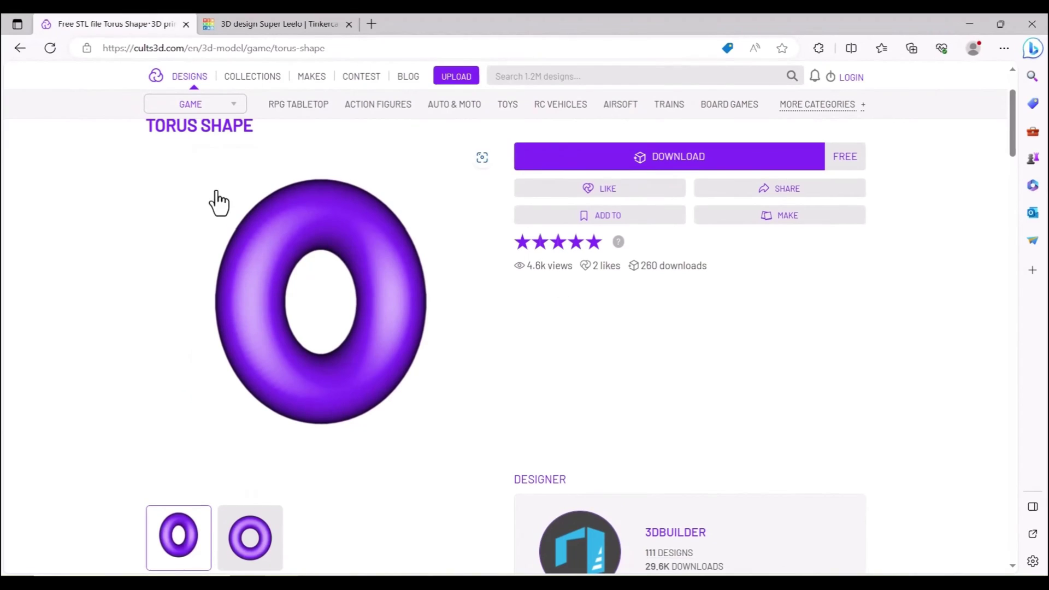
left_click_drag(363, 346, 394, 340)
left_click(967, 26)
- Orbit the plate view and select the ghost and the torus in turn
left_click_drag(654, 453, 644, 445)
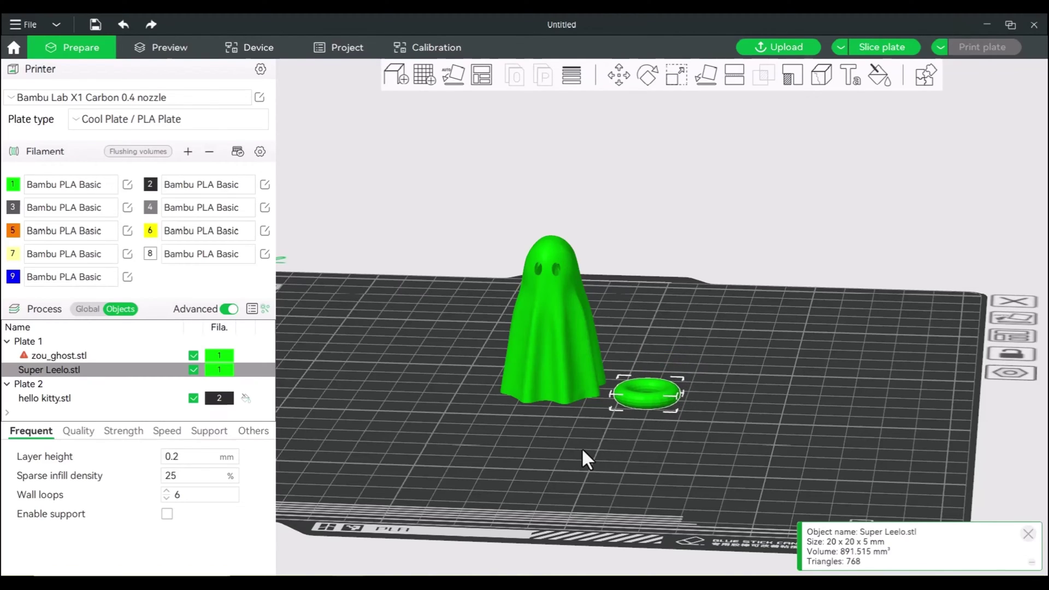
left_click_drag(581, 447, 581, 462)
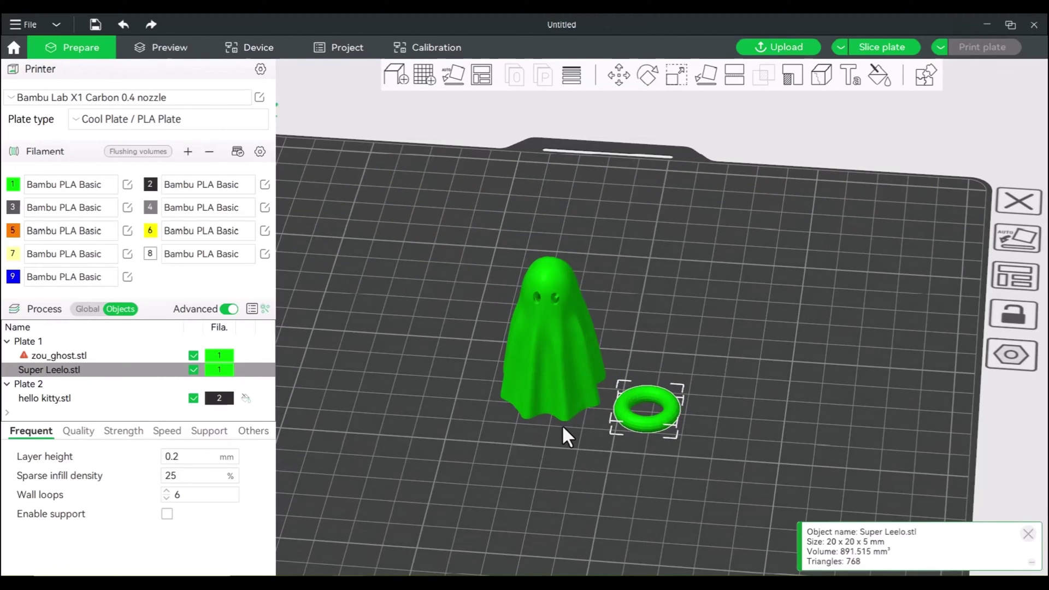
left_click(543, 386)
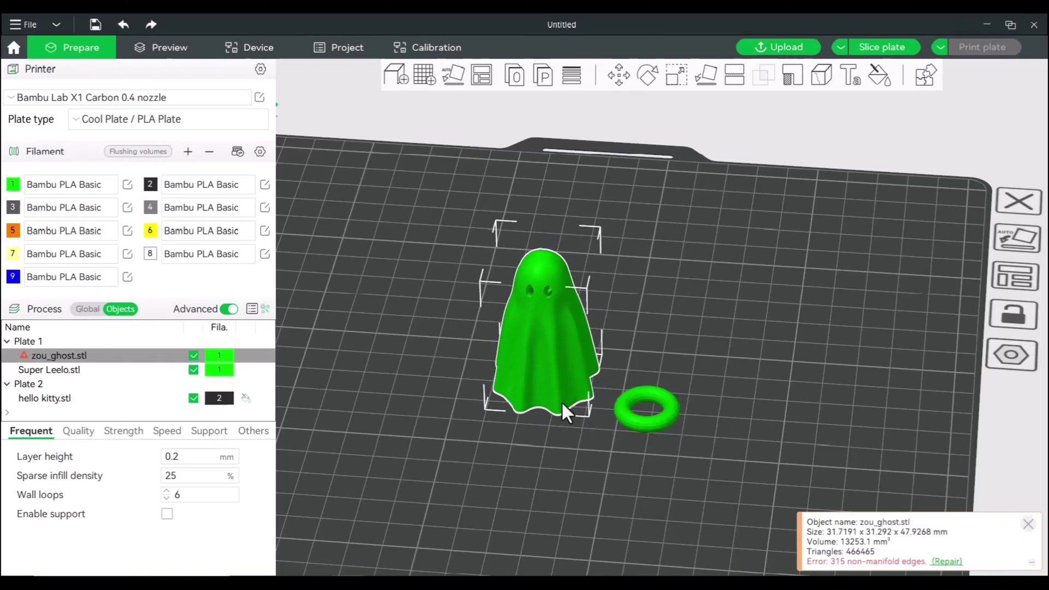
left_click(641, 432)
left_click_drag(664, 354, 652, 331)
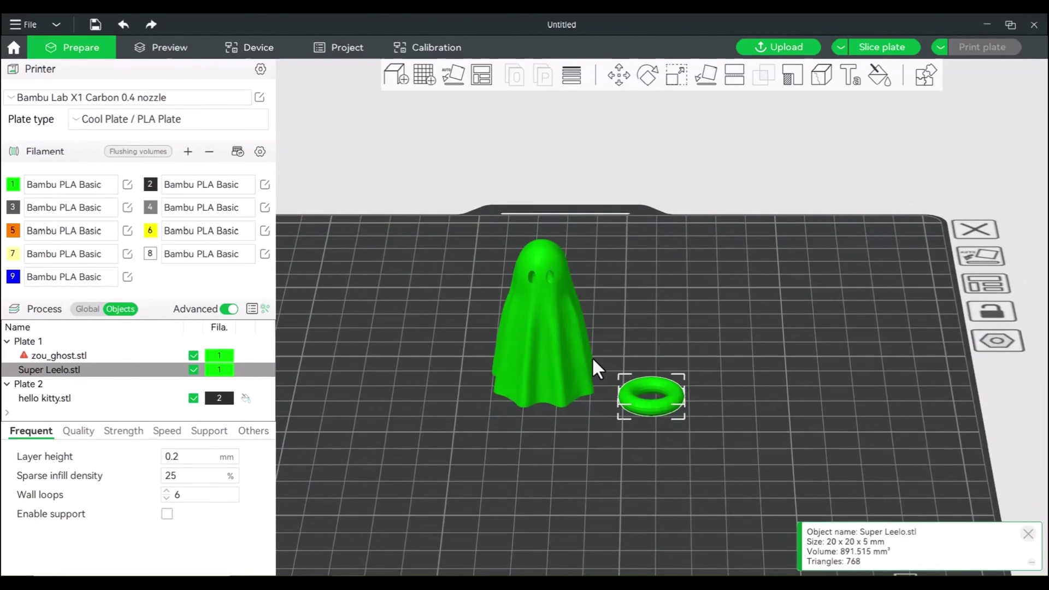
left_click(555, 365)
- Lift the torus with the Move tool and set it back down at Z 2.50 beside the ghost
left_click(621, 76)
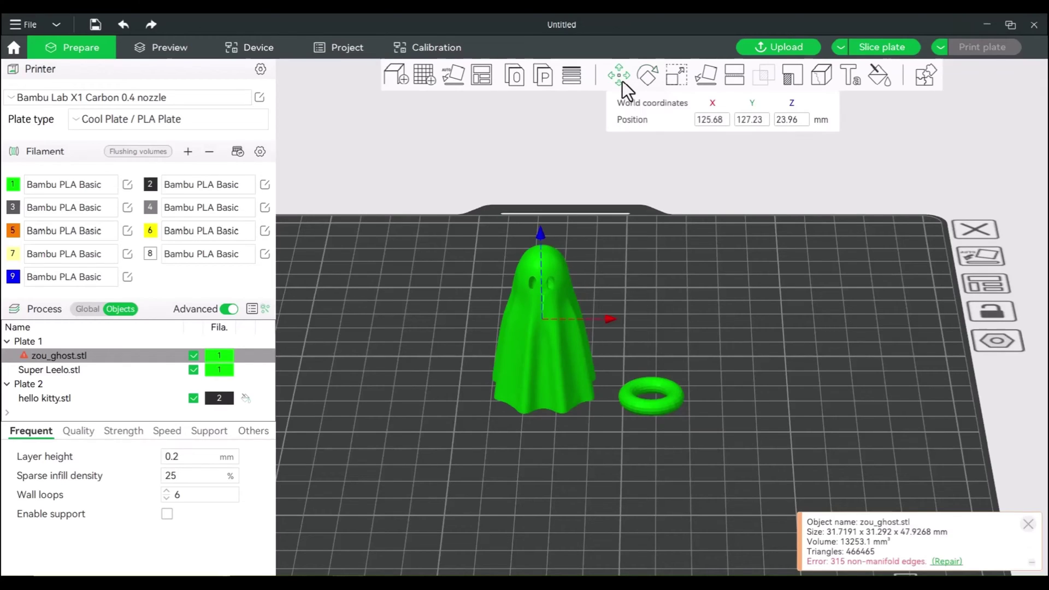
left_click(655, 399)
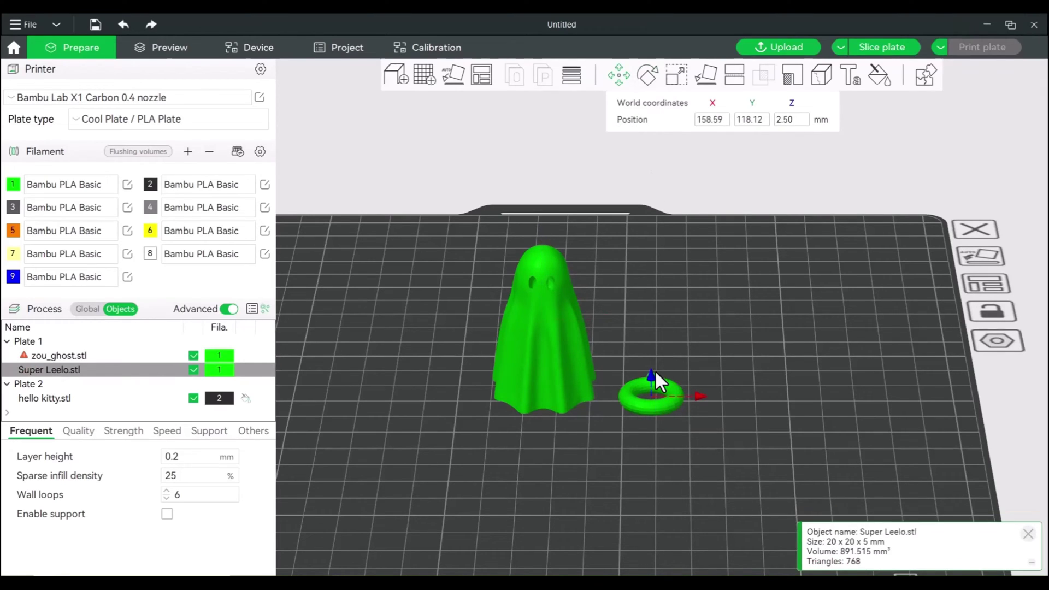
left_click_drag(654, 372, 659, 241)
left_click_drag(651, 375, 615, 312)
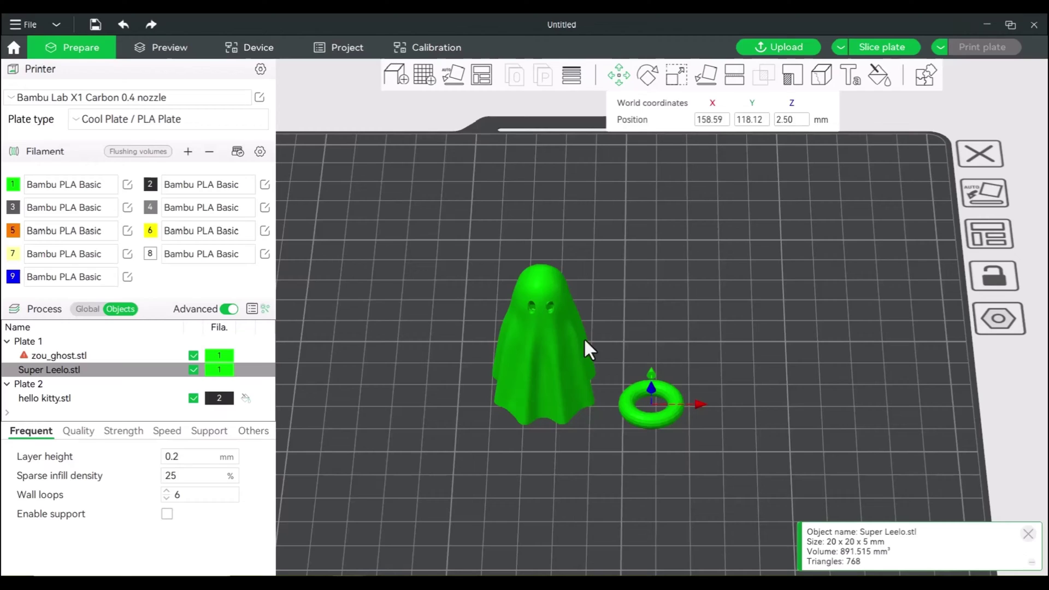
right_click(525, 362)
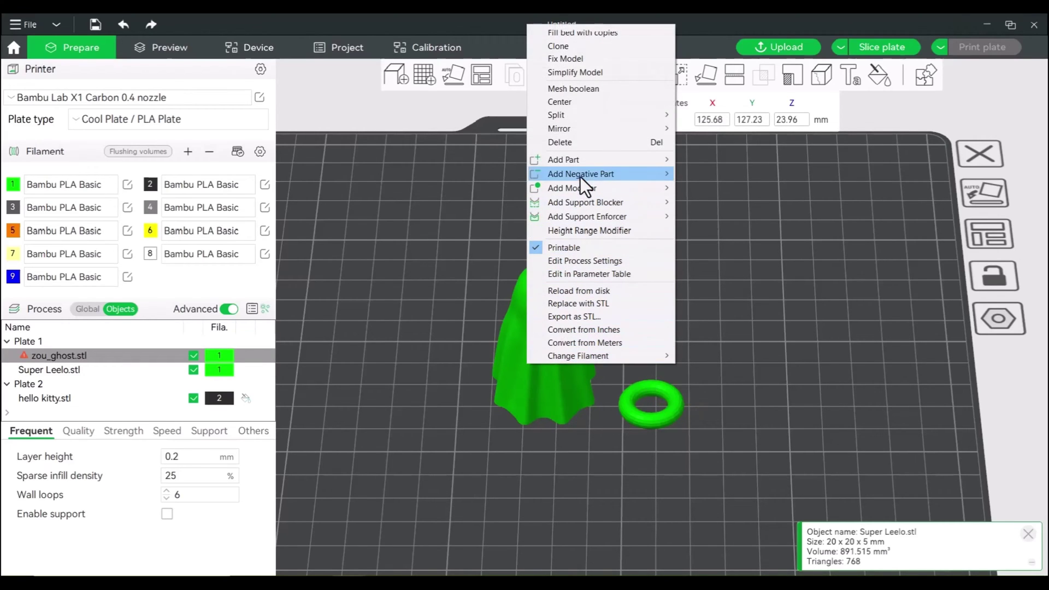
mouse_move(583, 165)
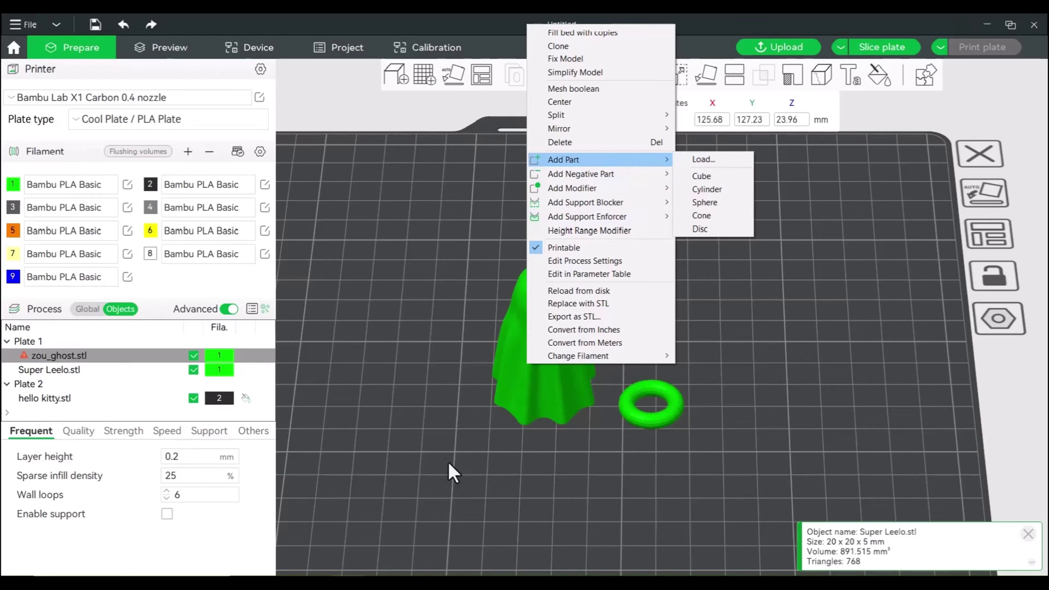
left_click(567, 458)
left_click_drag(567, 457, 562, 389)
left_click_drag(556, 341, 566, 438)
- Select the ghost and torus together and assemble them into one Assembly object
left_click(574, 453)
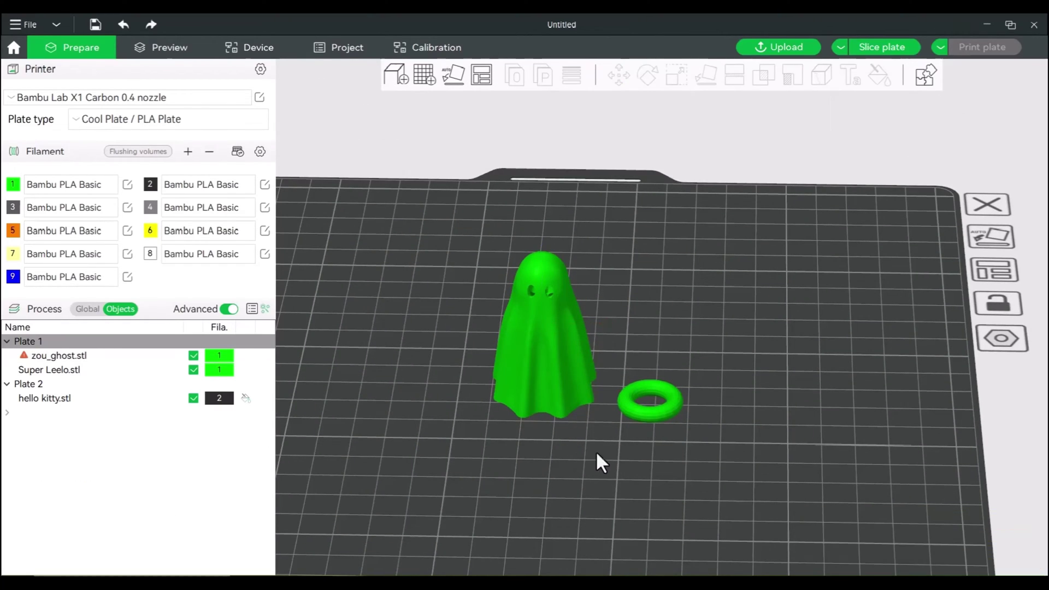
left_click(569, 382)
left_click(632, 412, "ctrl")
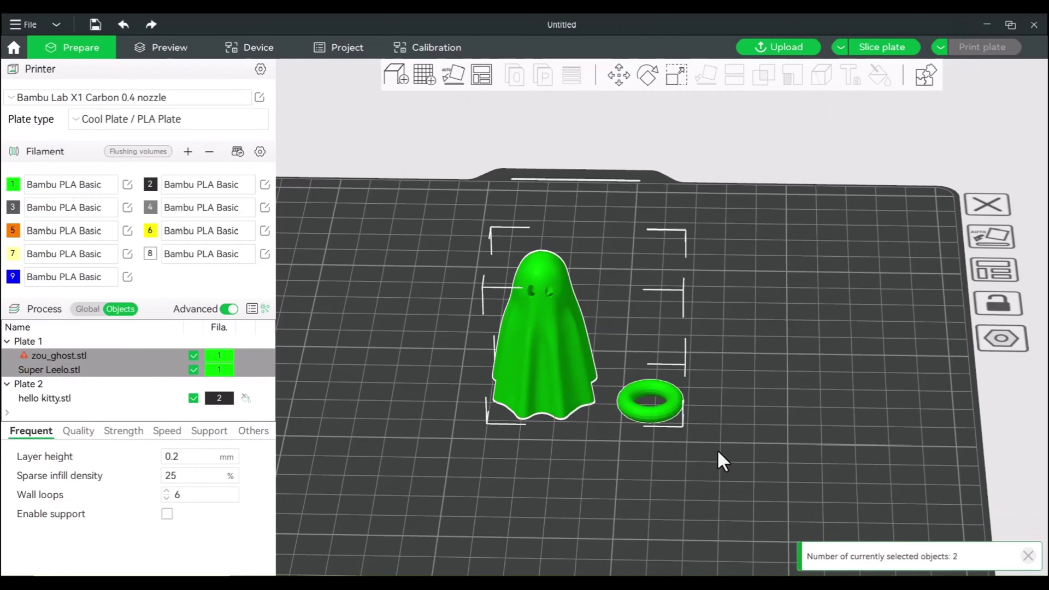
left_click_drag(717, 448, 490, 292)
right_click(542, 316)
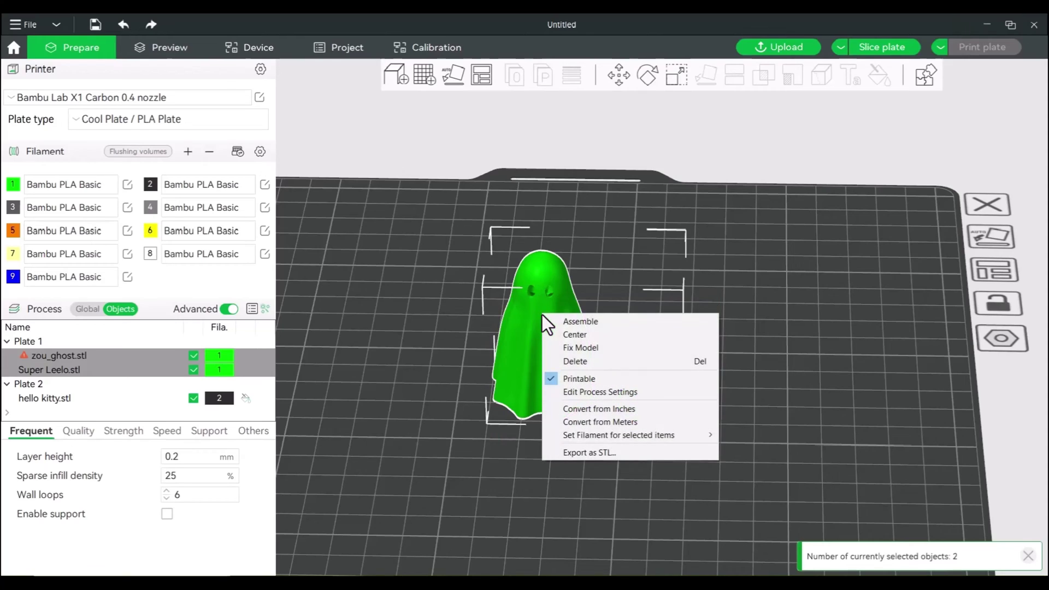
left_click(578, 322)
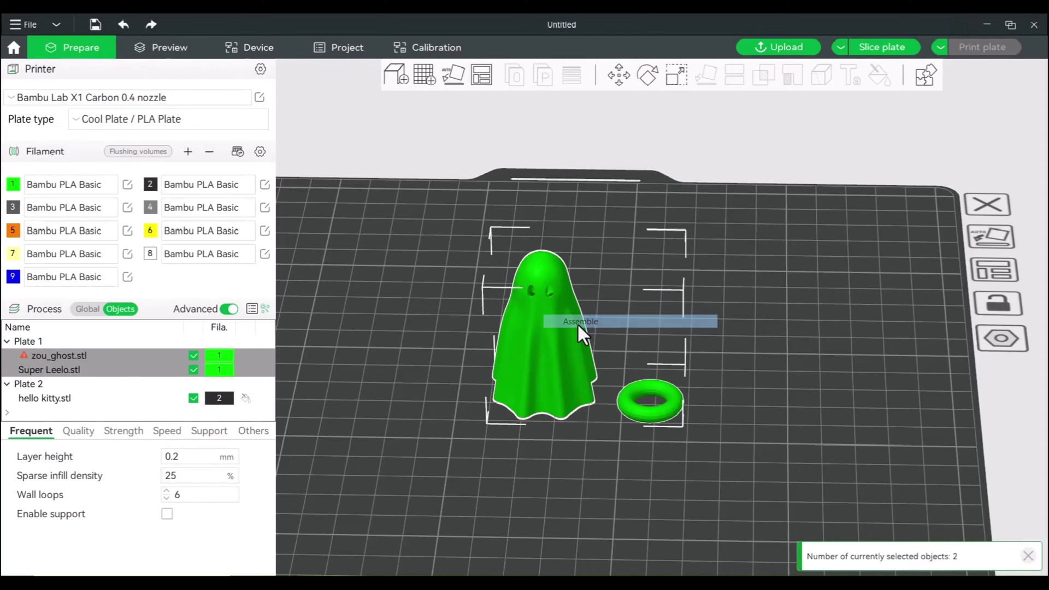
left_click(703, 358)
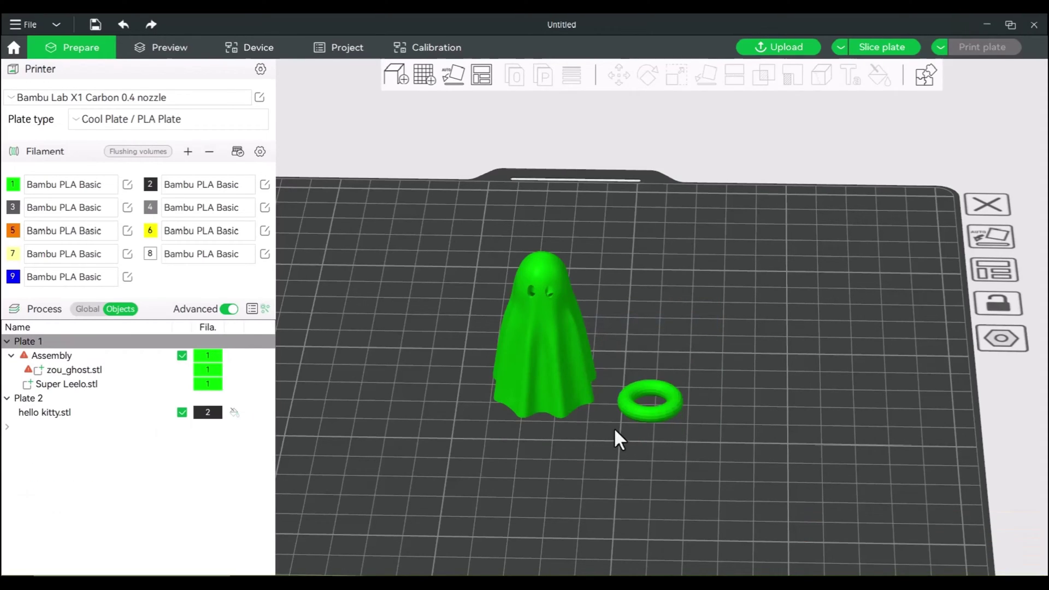
- Nudge the Assembly left and move the zou_ghost.stl part with the Move tool
mouse_move(526, 352)
left_mouse_down()
mouse_move(591, 310)
mouse_move(562, 364)
mouse_move(529, 350)
left_mouse_up()
left_click(616, 76)
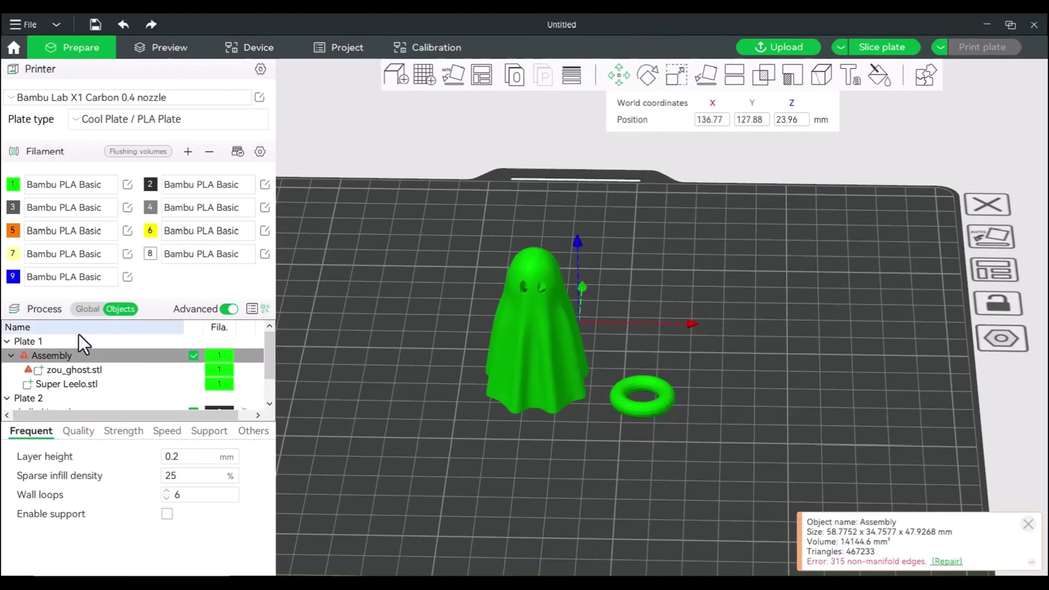
left_click(74, 369)
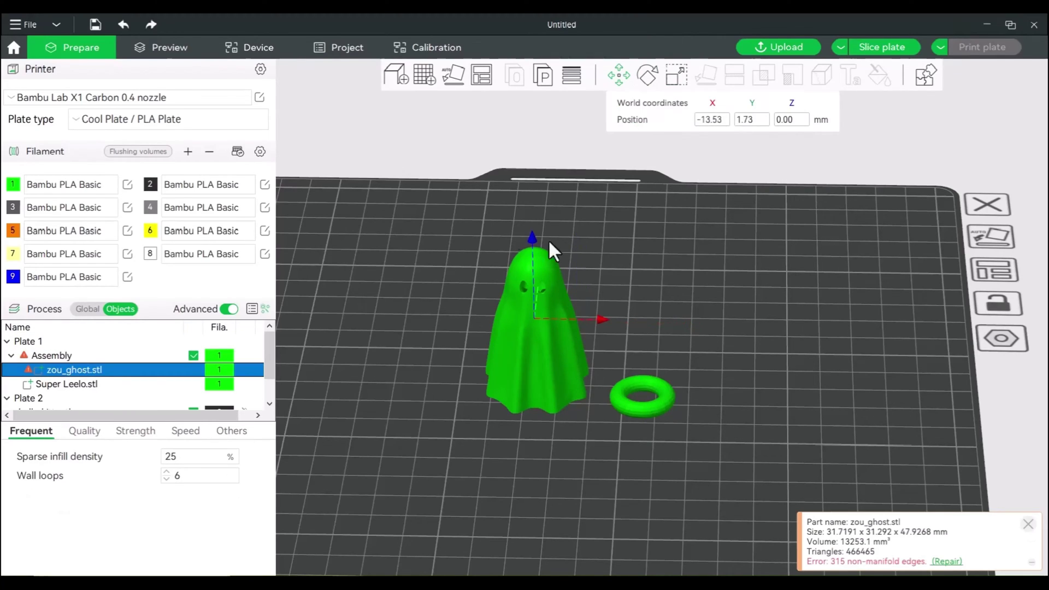
left_click_drag(534, 248, 640, 360)
left_click(660, 407)
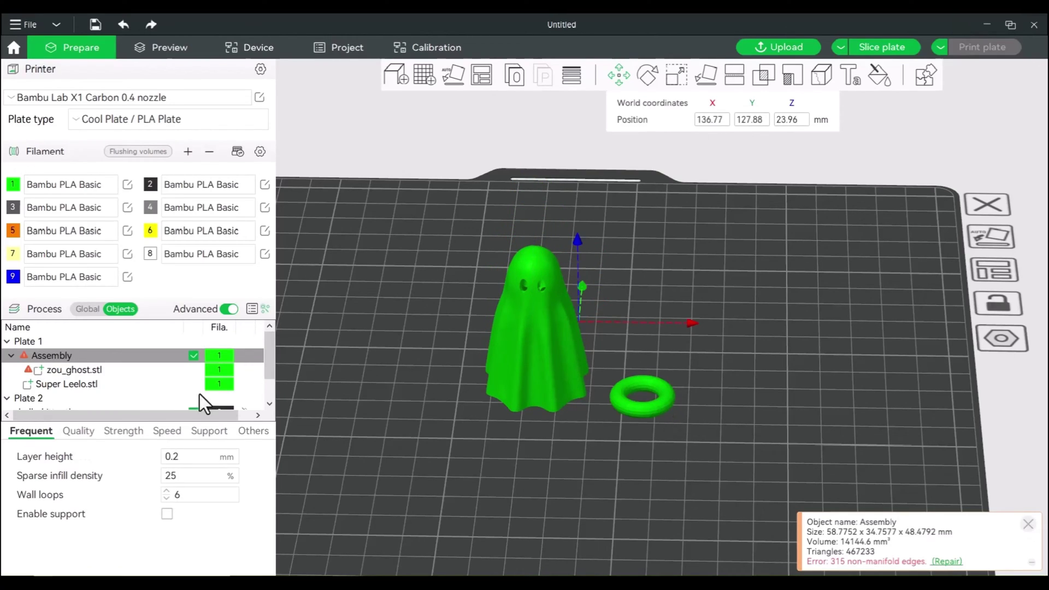
- Select the Super Leelo.stl part and raise it along Z to sit beside the ghost
left_click(75, 374)
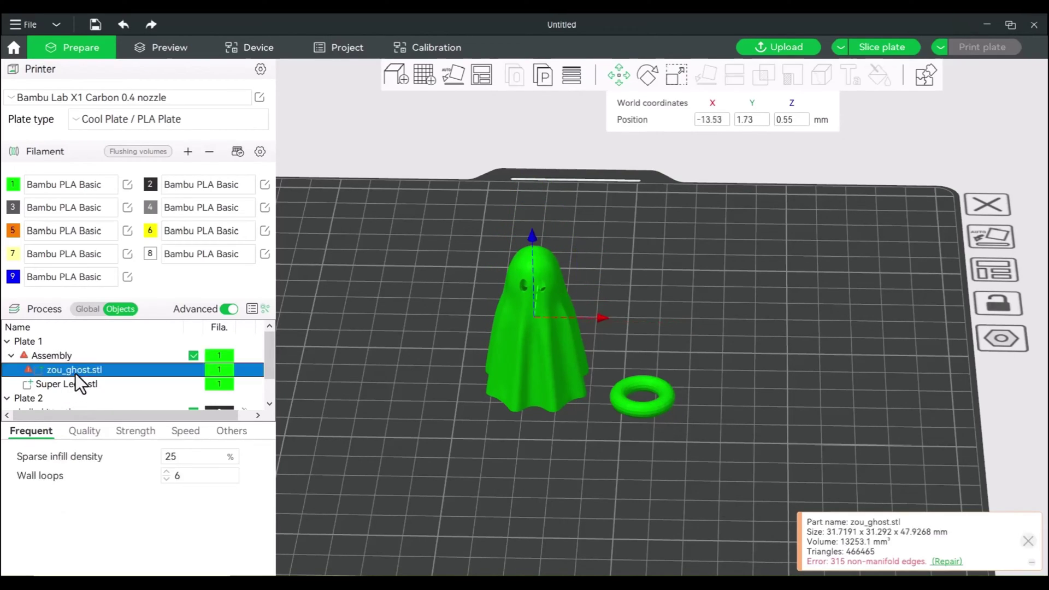
scroll(158, 365, "down", 1)
scroll(142, 368, "up", 1)
left_click(77, 384)
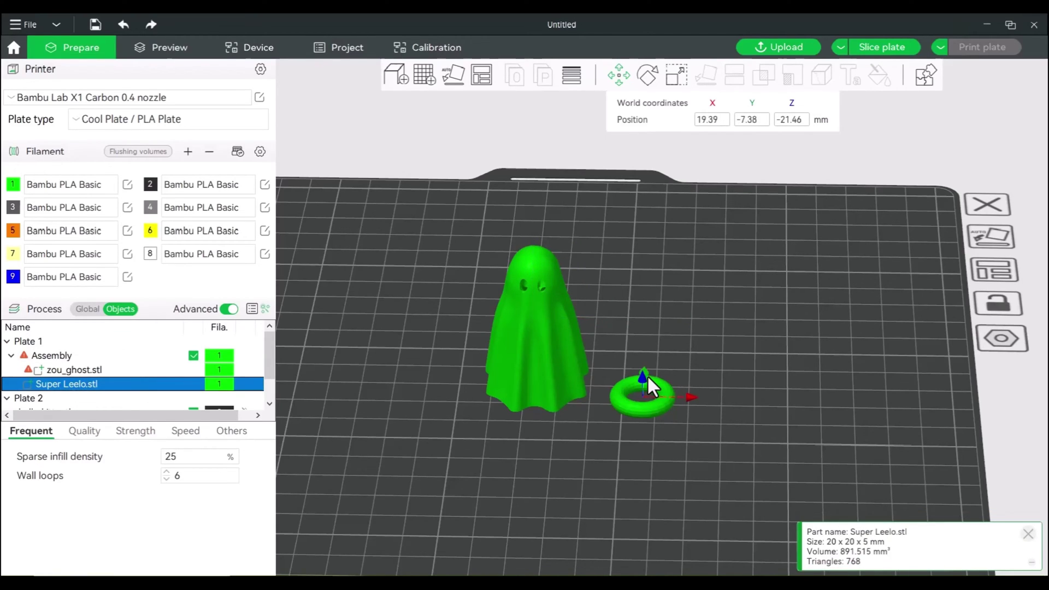
left_click_drag(644, 375, 653, 320)
left_click(686, 311)
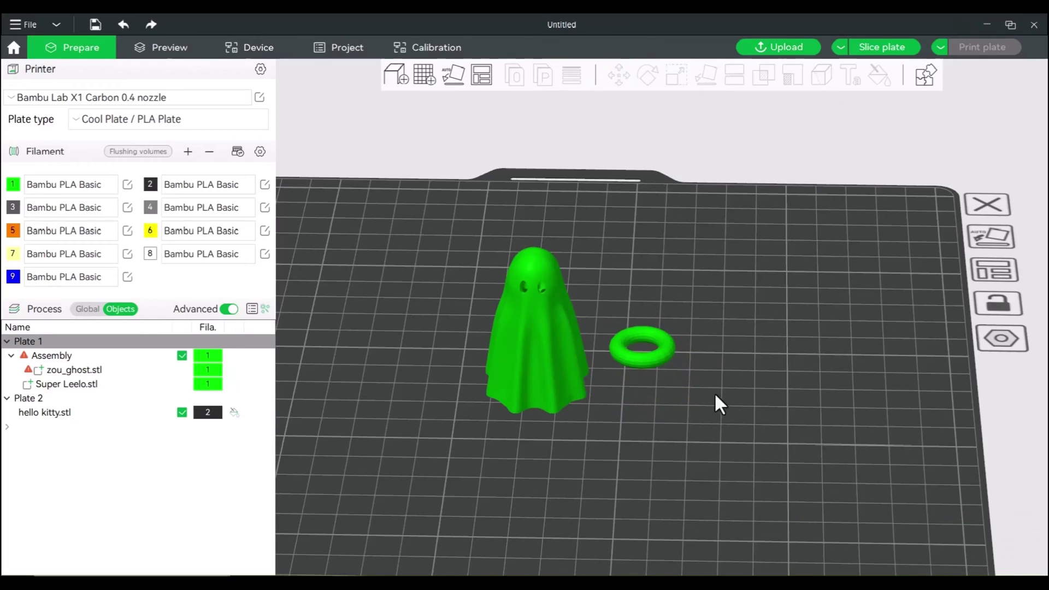
- Center both the zou_ghost.stl and Super Leelo.stl parts using their right-click Center option
left_click(643, 360)
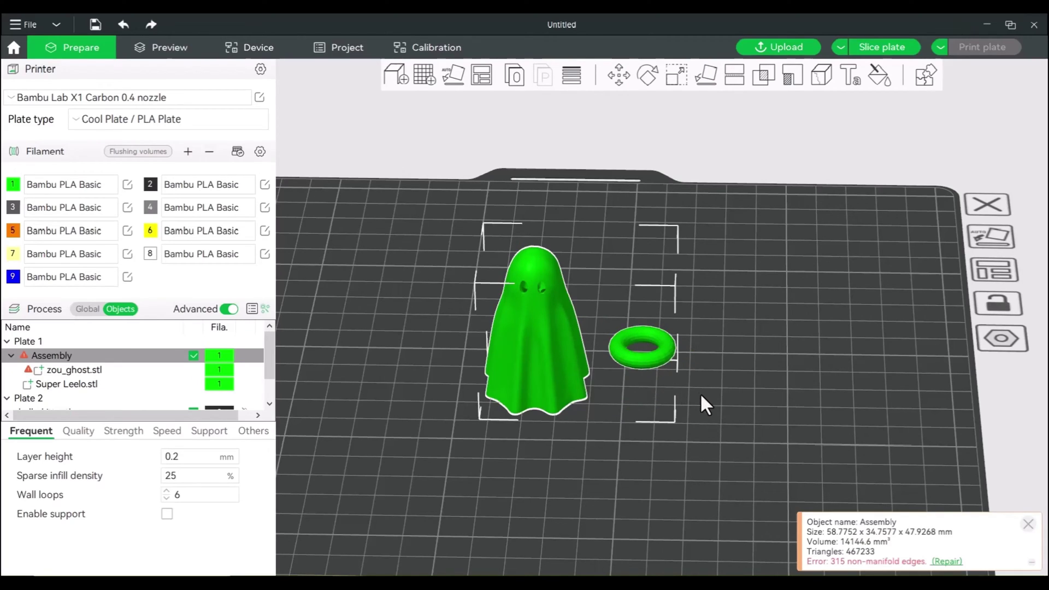
left_click(60, 374)
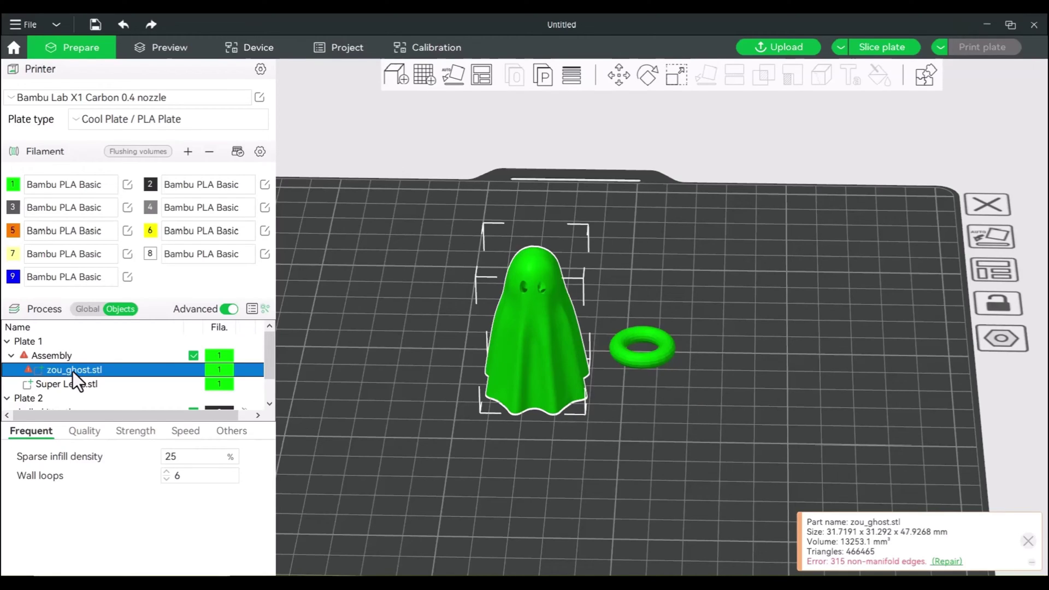
right_click(69, 371)
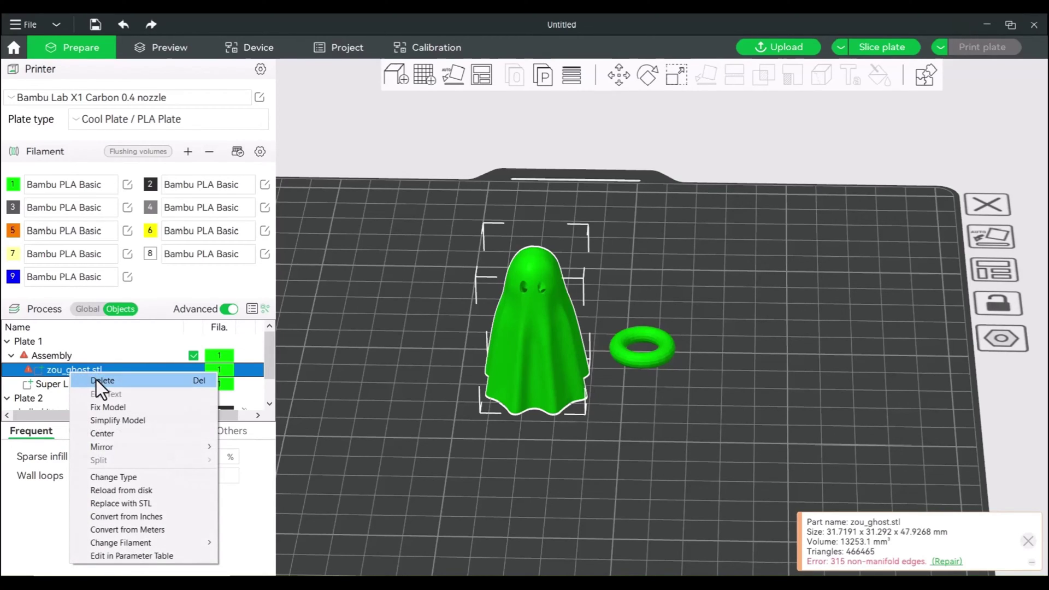
left_click(103, 435)
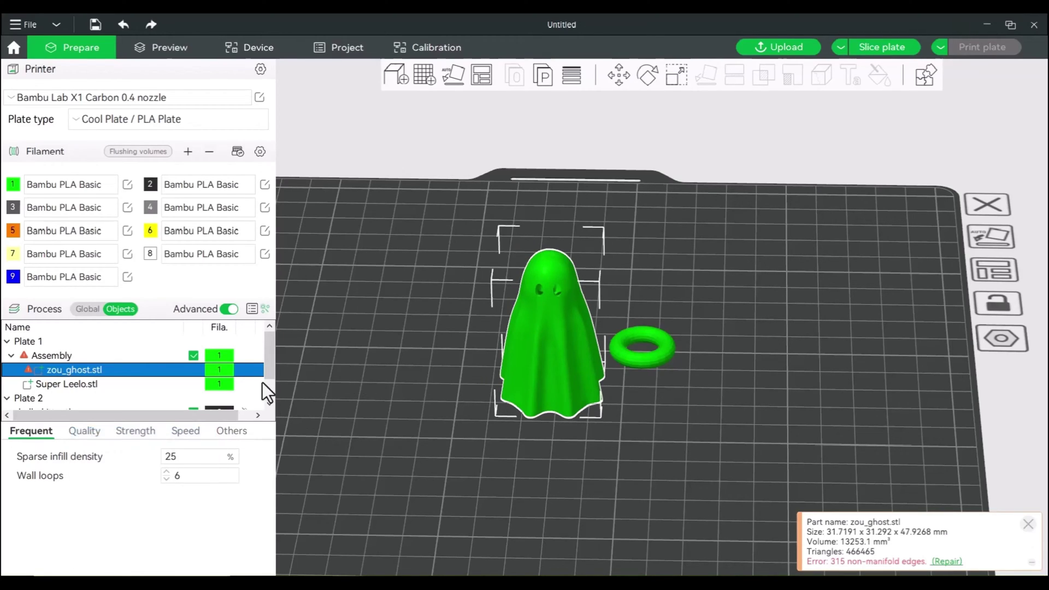
left_click(74, 385)
right_click(74, 385)
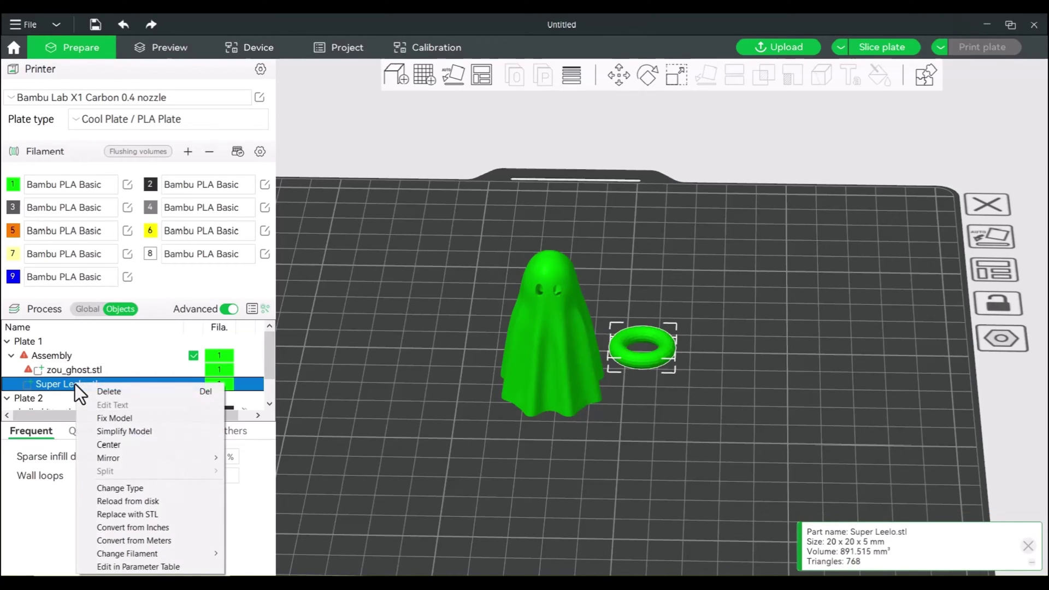
left_click(136, 445)
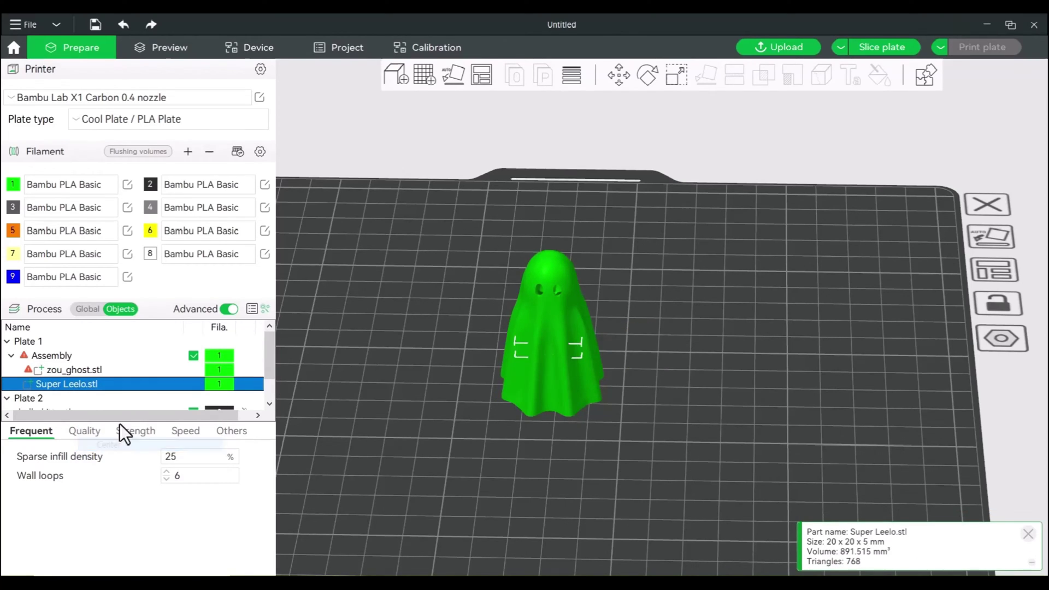
- Rename the Super Leelo.stl part to 'Torus'
double_click(80, 385)
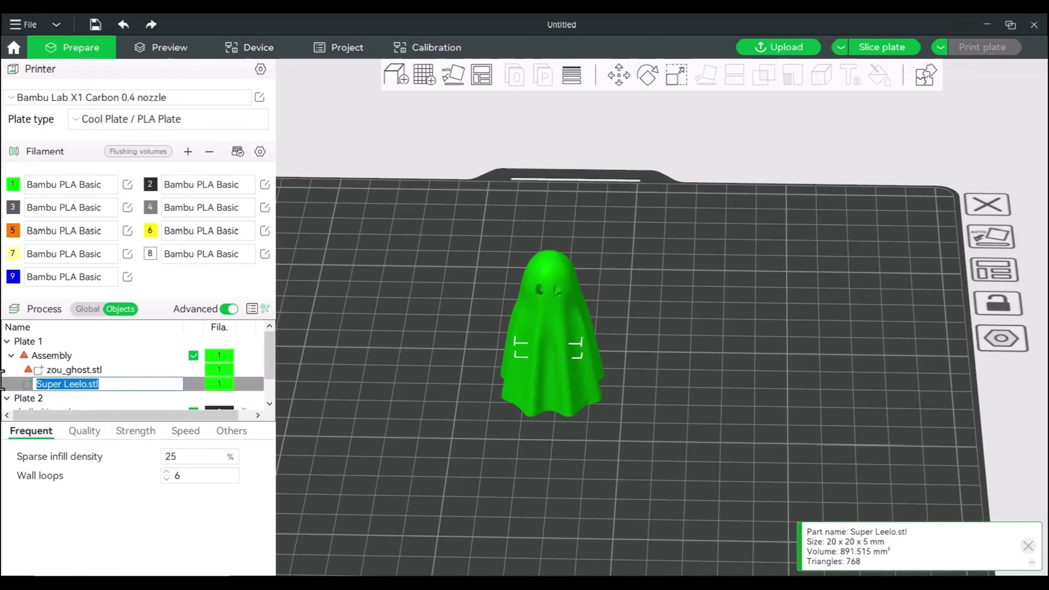
type("Torus")
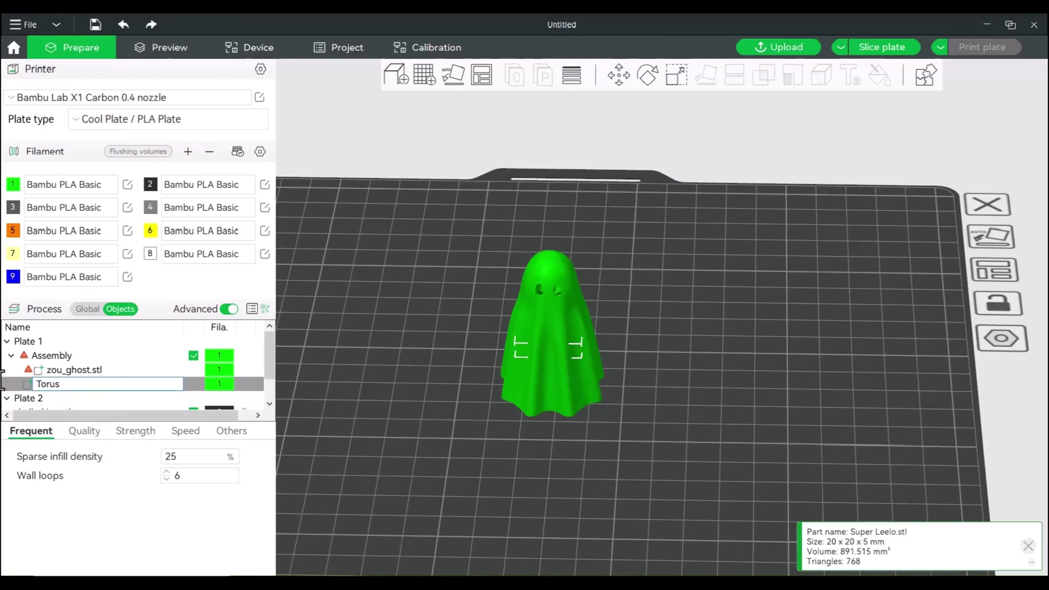
key("Return")
- Raise the Torus part along Z to about 25.59 mm so it sits on the ghost's head
left_click_drag(715, 268, 598, 144)
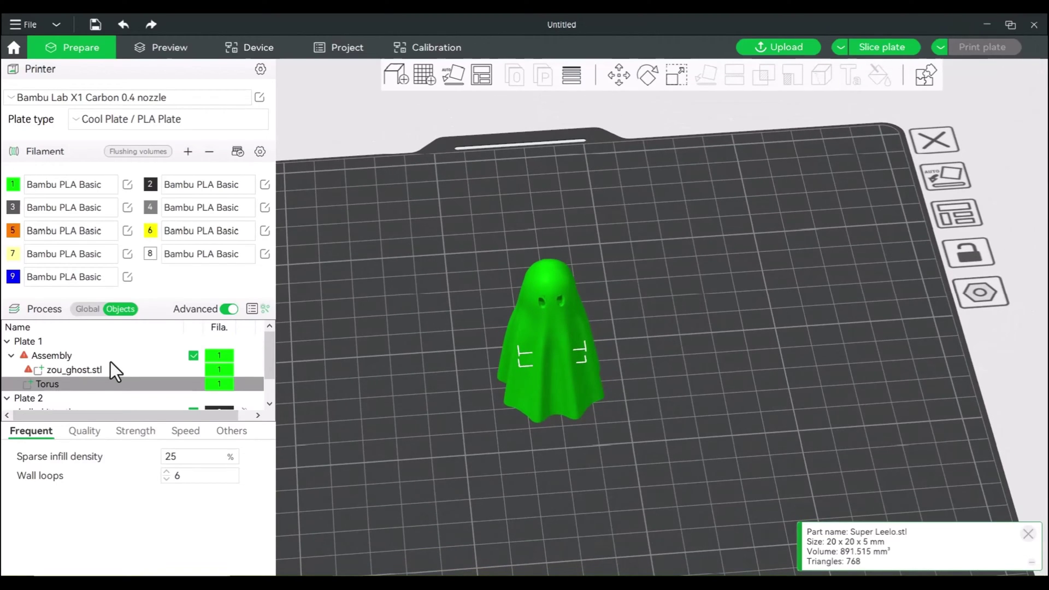
left_click(617, 77)
left_click_drag(549, 315, 561, 229)
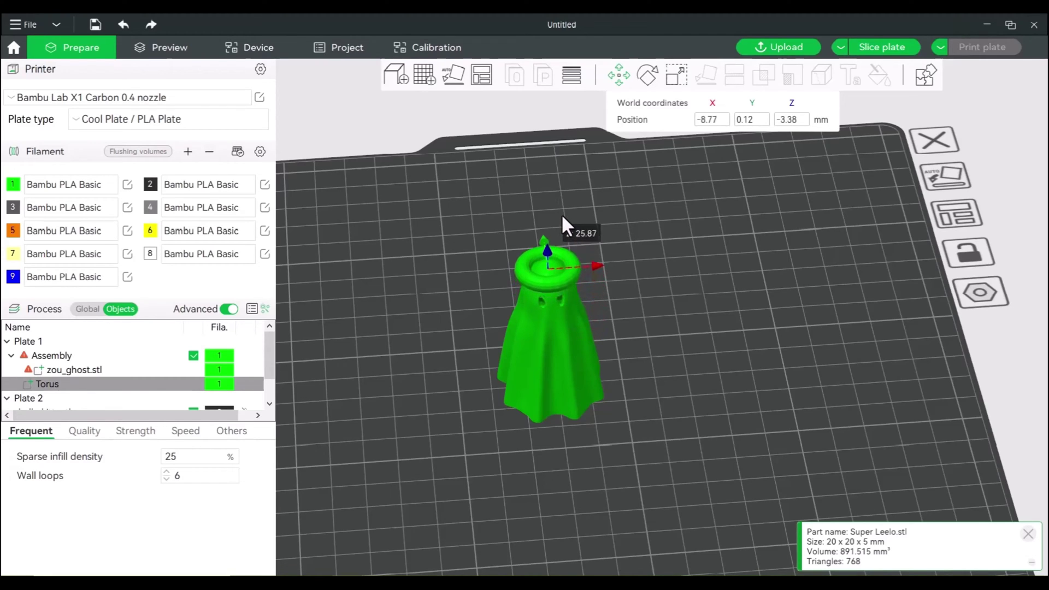
left_click_drag(561, 214, 674, 295)
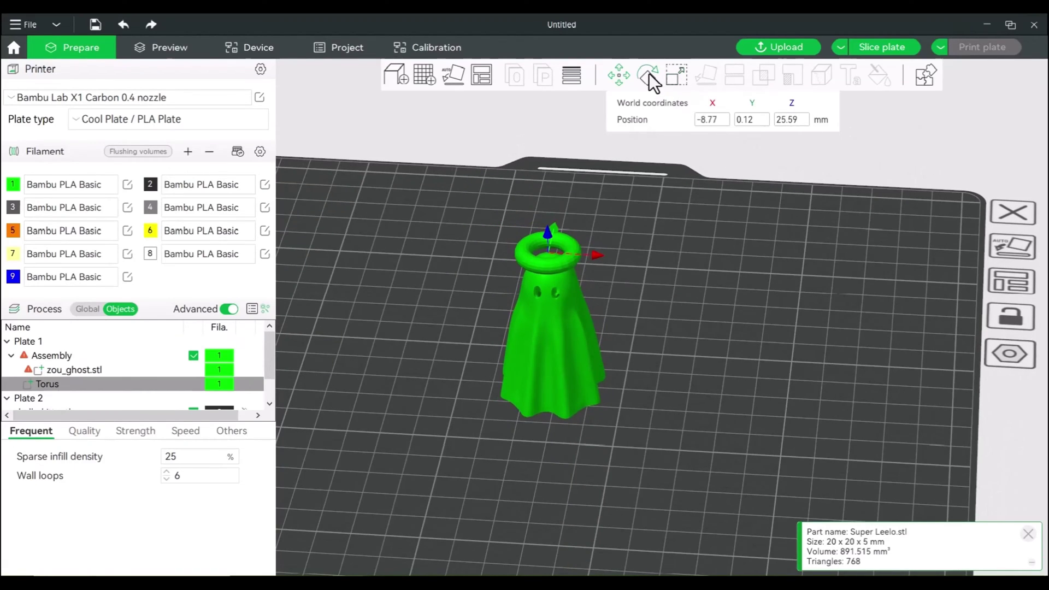
- Rotate the Torus 90° about the X axis so it stands upright
left_click(649, 75)
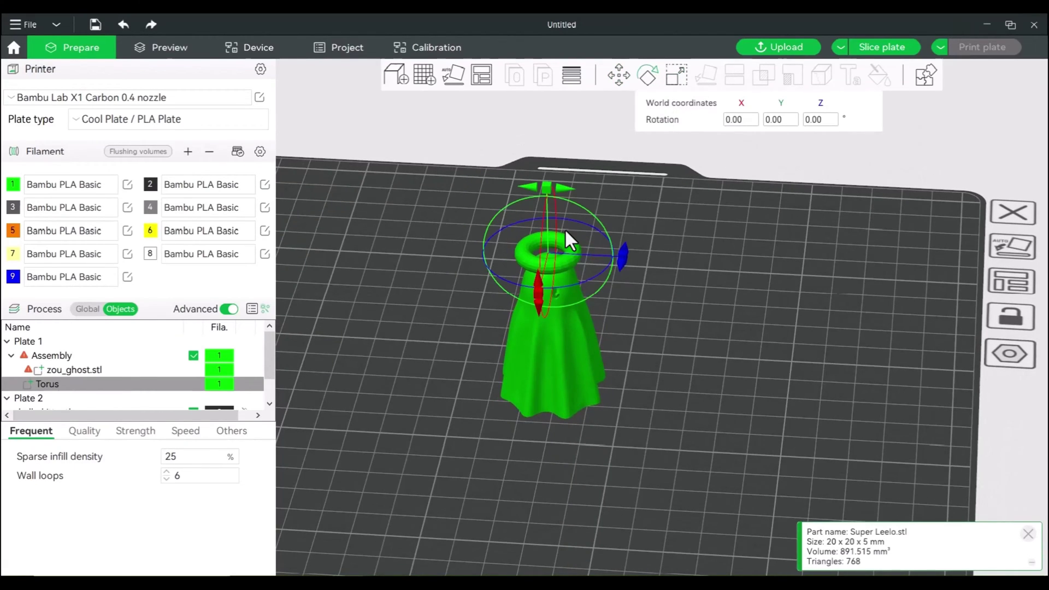
left_click_drag(697, 204, 670, 201)
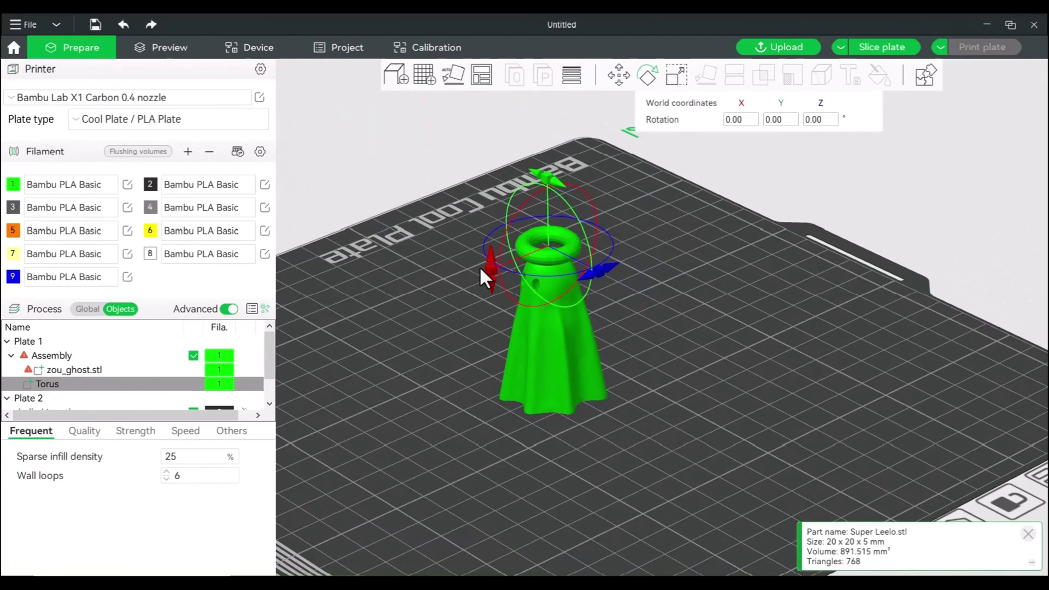
left_click_drag(483, 268, 487, 270)
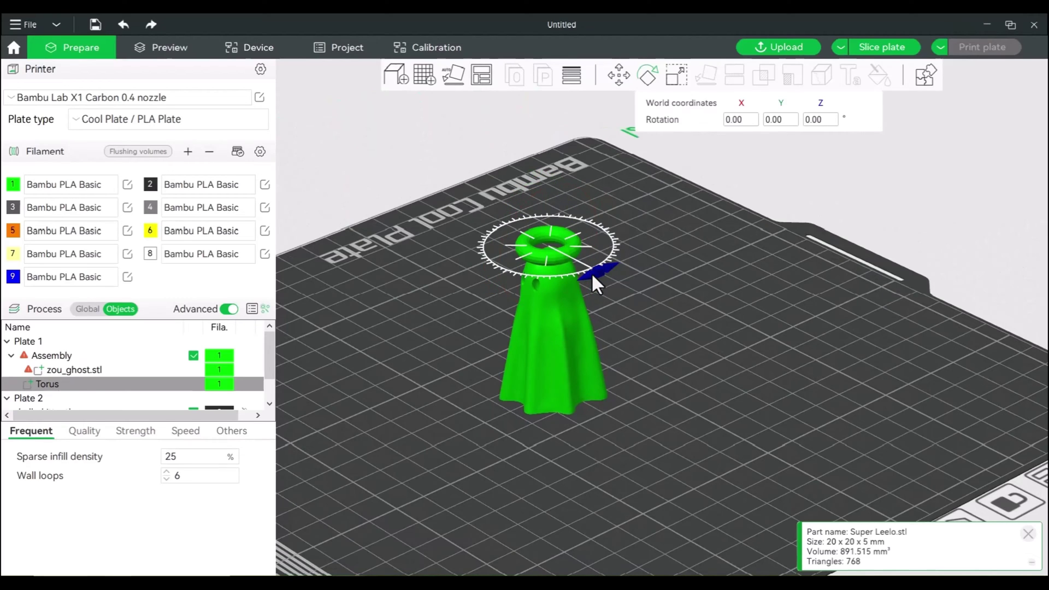
left_click_drag(693, 245, 663, 252)
left_click_drag(505, 276, 535, 292)
left_click(740, 119)
type("90")
key("Return")
left_click_drag(716, 241, 743, 283)
scroll(733, 283, "up", 5)
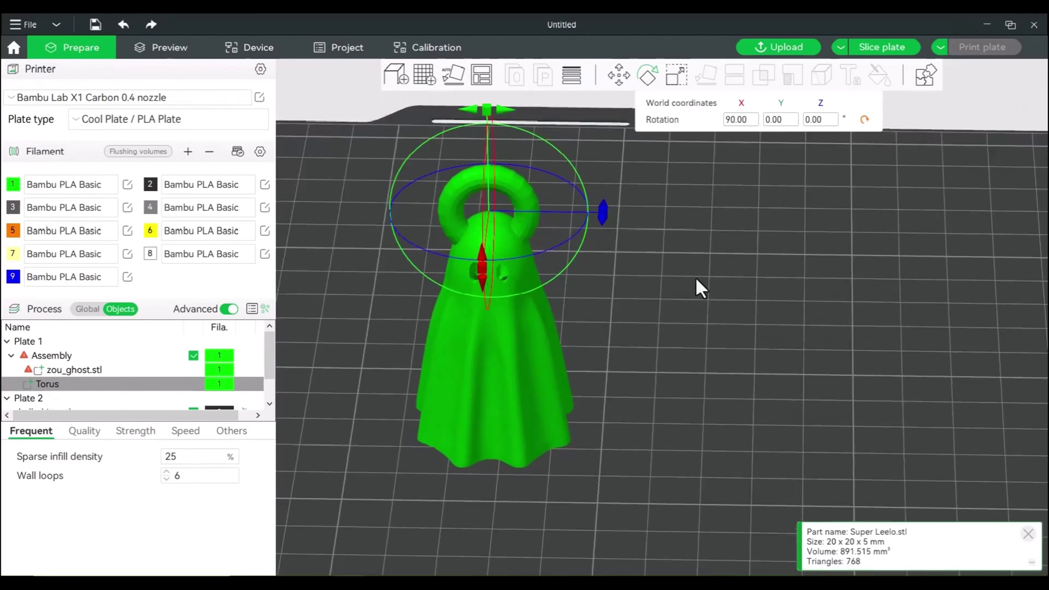
right_click_drag(674, 254, 661, 281)
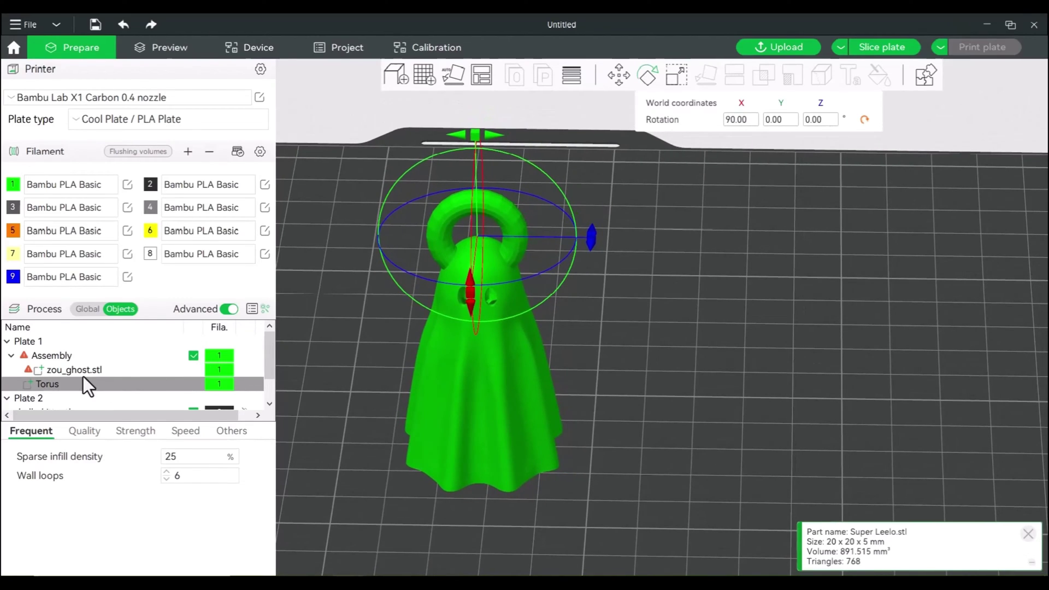
- Scale the Torus down to 63.97% to form the hanging loop
left_click(674, 75)
left_click_drag(526, 182, 499, 193)
scroll(562, 202, "up", 3)
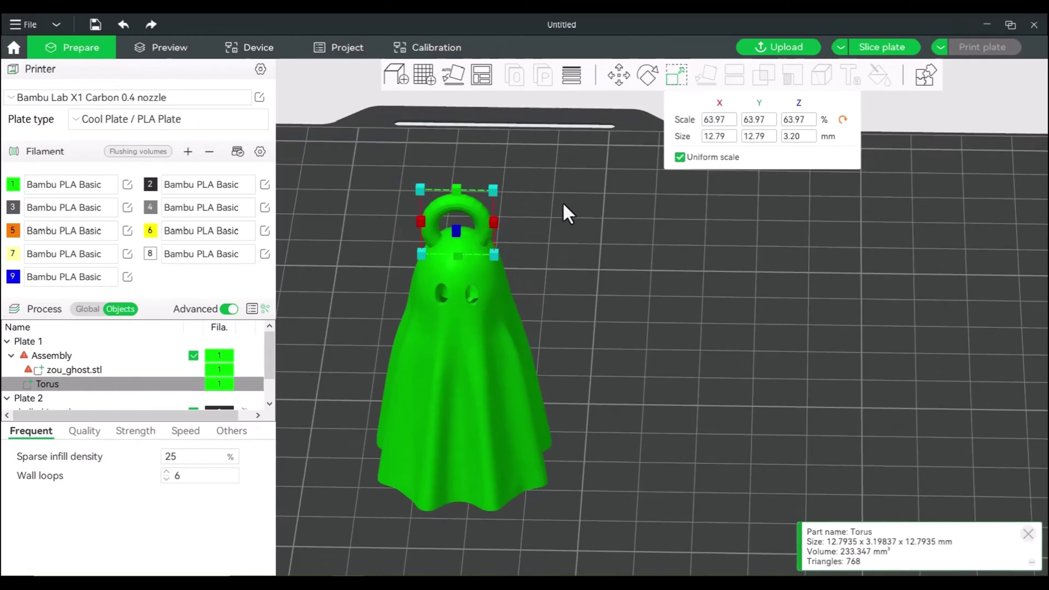
left_click_drag(576, 228, 577, 220)
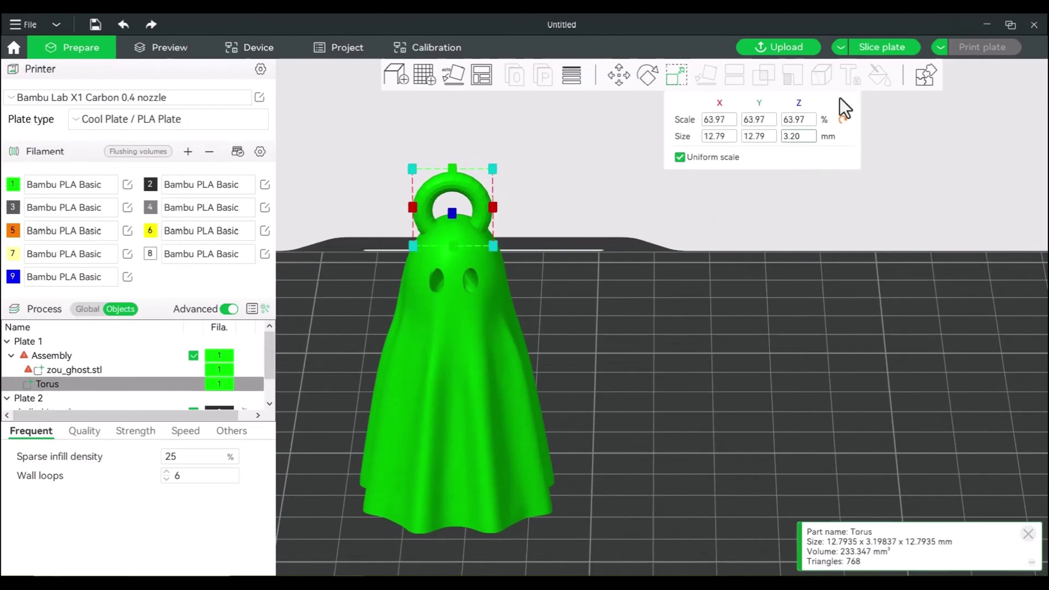
- Slice plate 1 and view its lower layers in the preview (1h1m estimate)
left_click(877, 51)
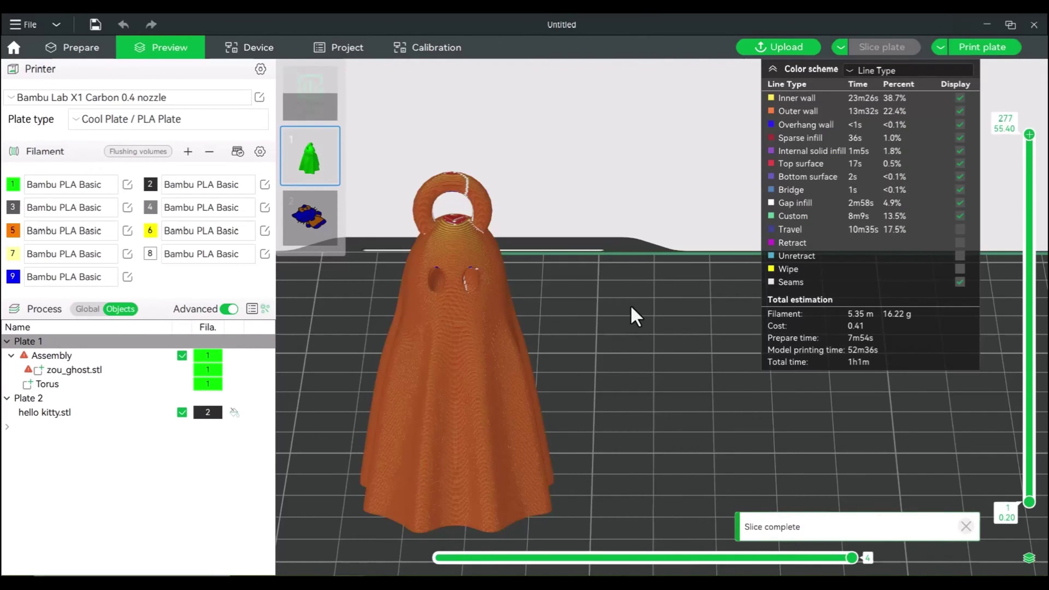
left_click_drag(625, 306, 617, 317)
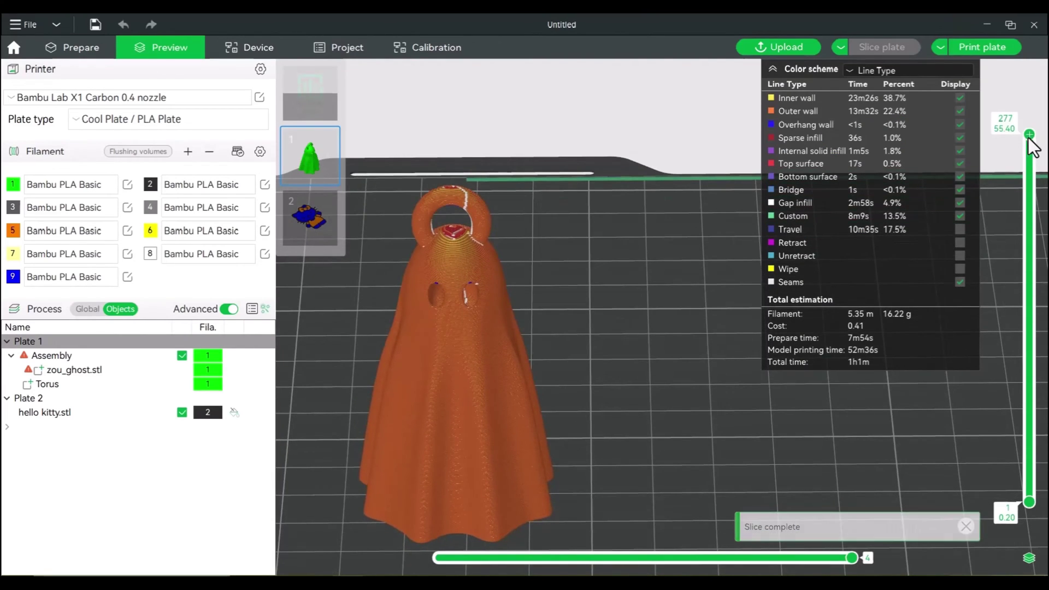
mouse_move(1030, 140)
left_mouse_down()
mouse_move(1027, 463)
mouse_move(1038, 135)
left_mouse_up()
scroll(642, 295, "down", 3)
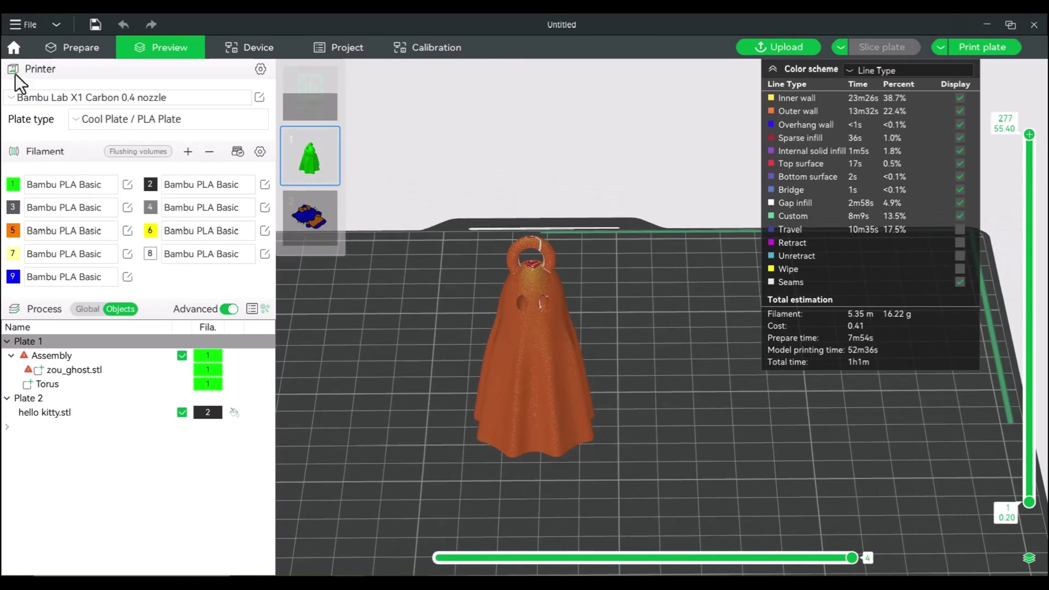
- Back in Prepare, clone the ghost keychain once and drag the copy to its right
left_click(67, 54)
right_click(521, 348)
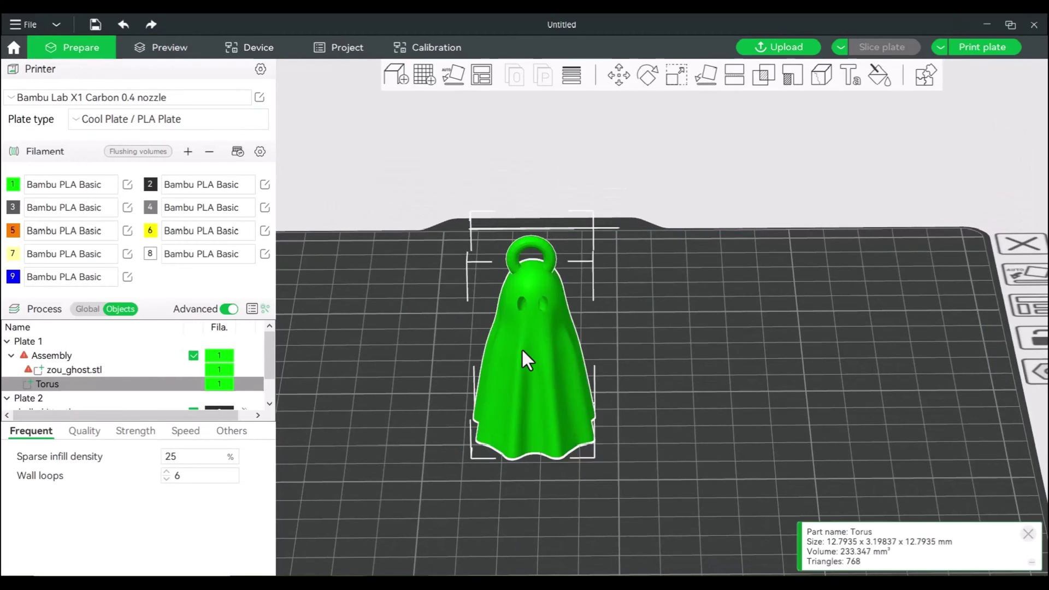
left_click(575, 259)
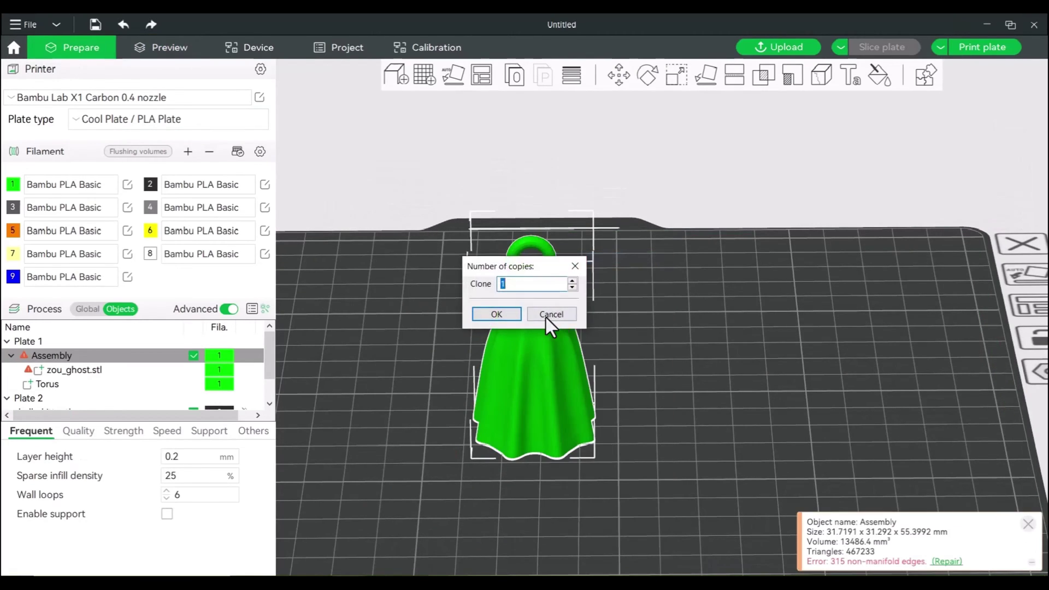
left_click(497, 314)
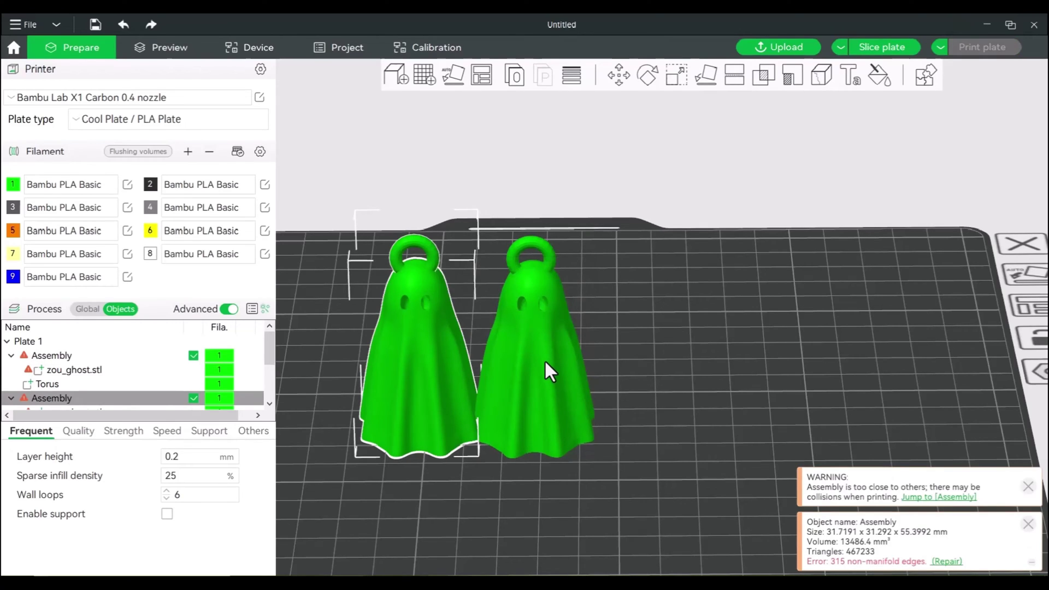
left_click_drag(544, 359, 615, 356)
- Select the left ghost and bring both ghosts closer into view
left_click(432, 347)
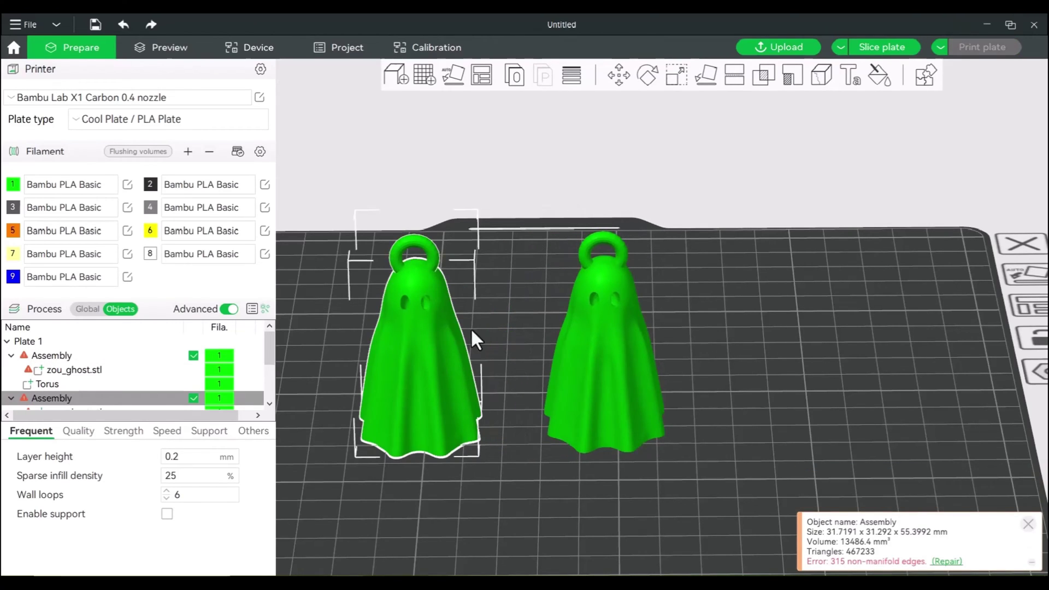
scroll(458, 265, "up", 3)
middle_click_drag(470, 274, 529, 304)
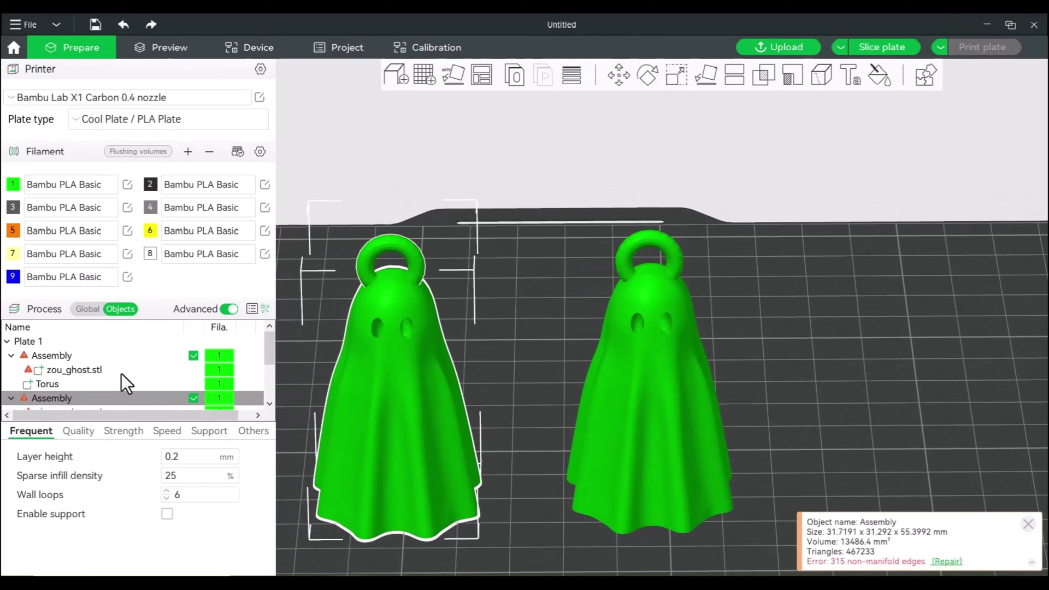
scroll(196, 355, "down", 2)
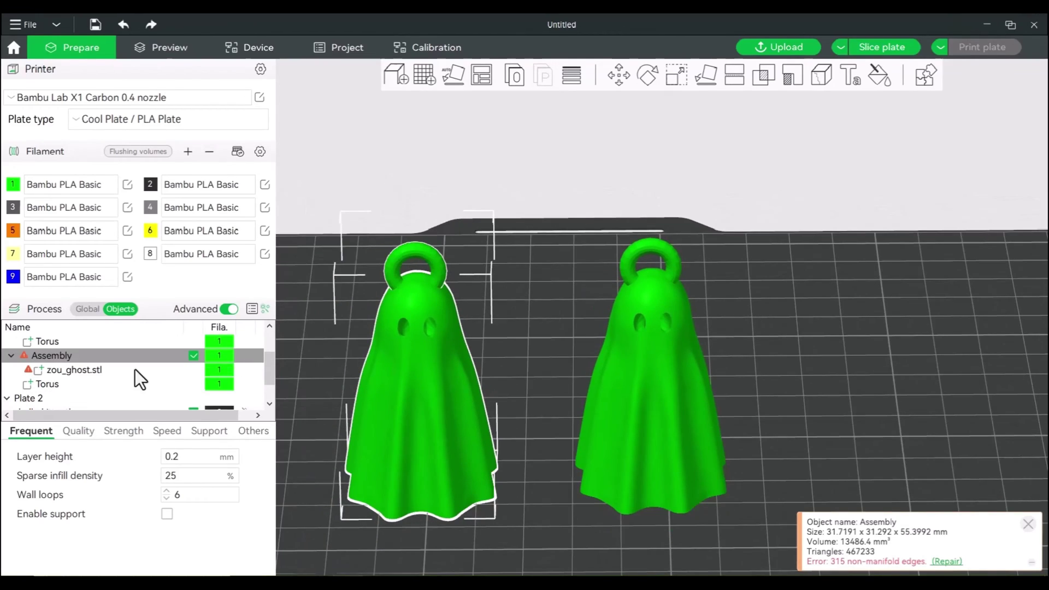
- Change the left ghost's Torus part type to Negative Part, removing its loop
left_click(54, 384)
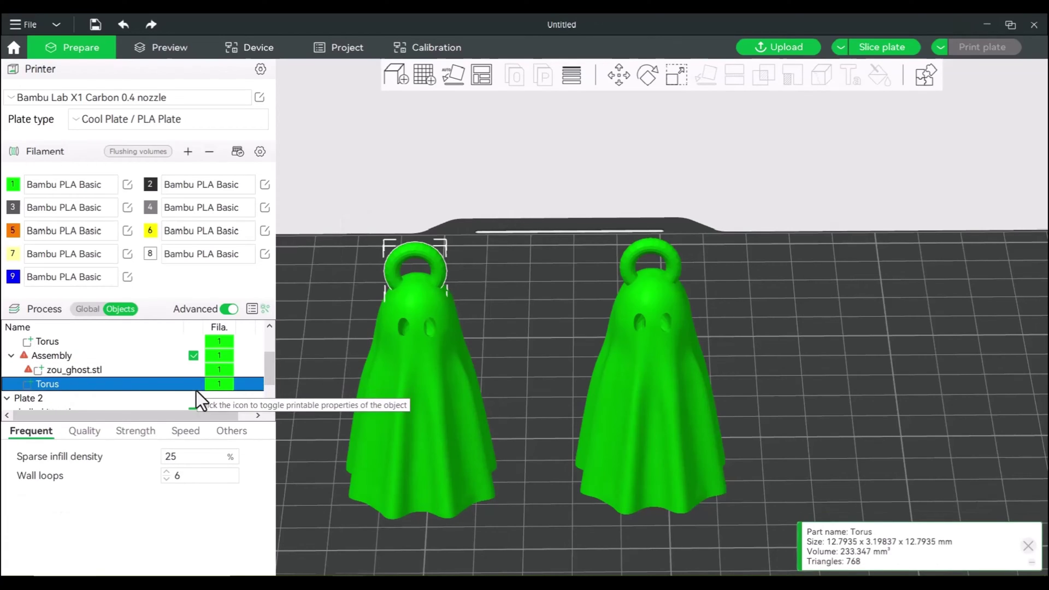
right_click(214, 385)
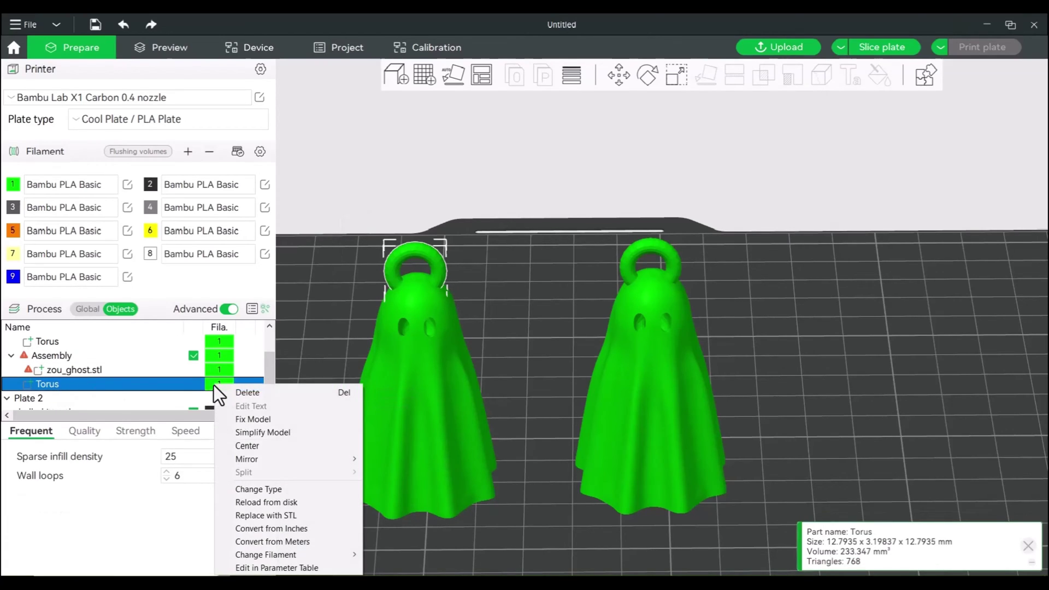
left_click(268, 491)
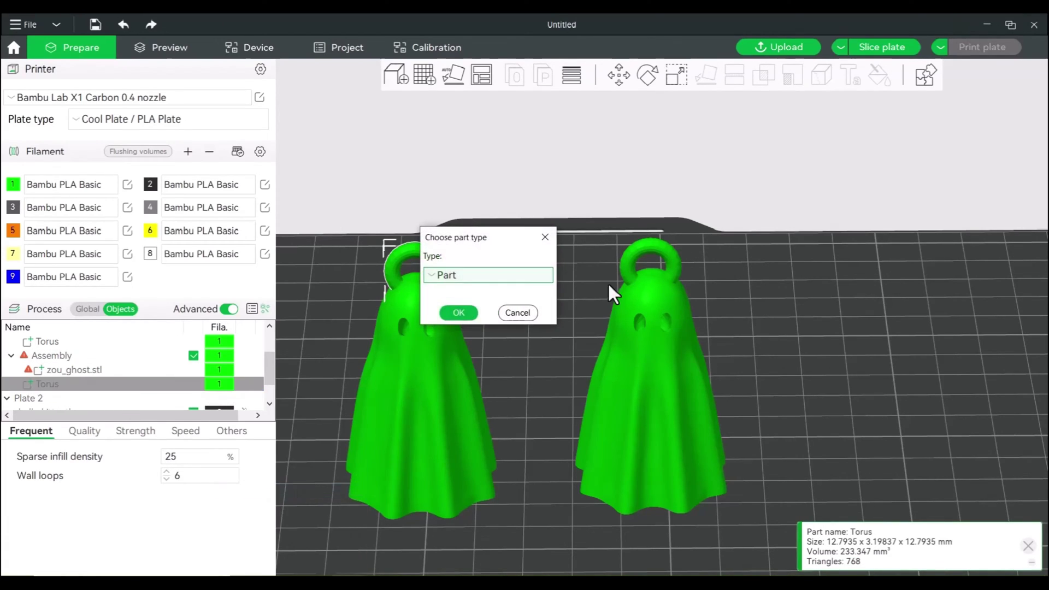
left_click(503, 277)
left_click(494, 311)
left_click(470, 311)
left_click_drag(465, 307, 468, 299)
scroll(497, 294, "up", 2)
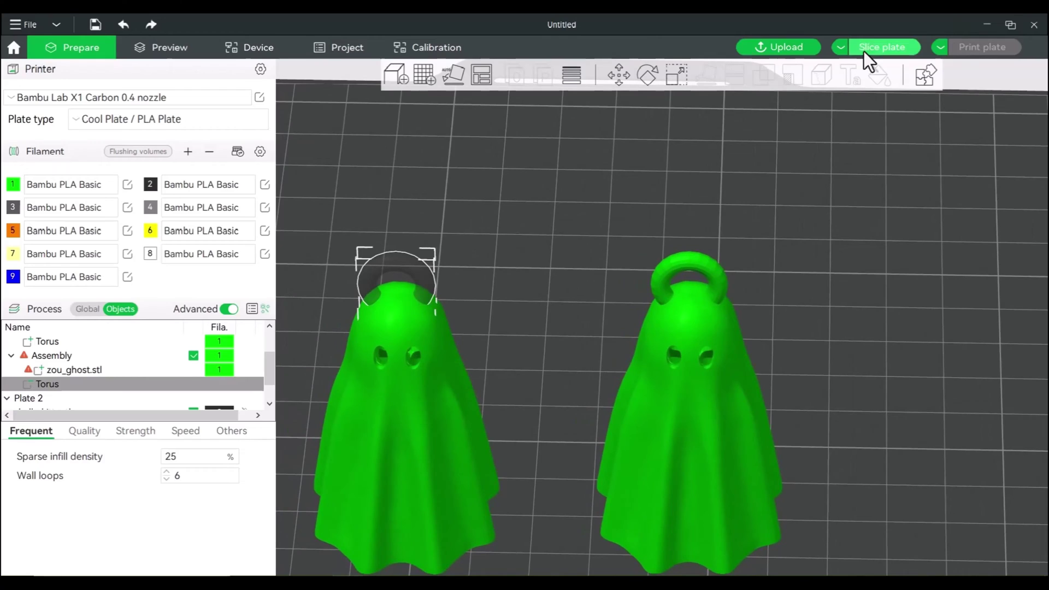
- Re-slice plate 1 with Ctrl+R and orbit to check the loopless left ghost (1h51m)
key("ctrl+r")
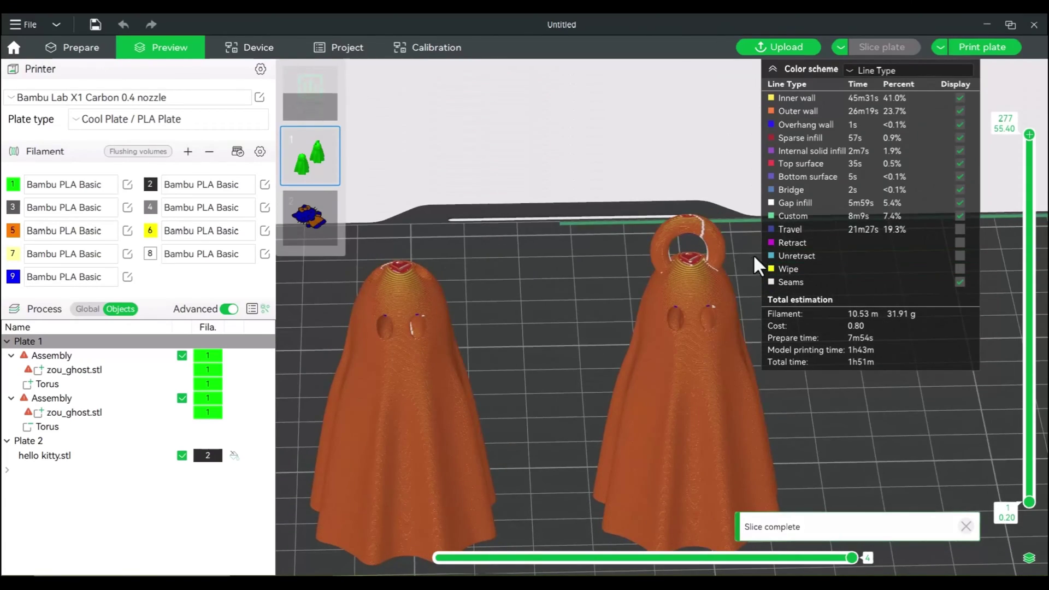
left_click_drag(531, 233, 598, 245)
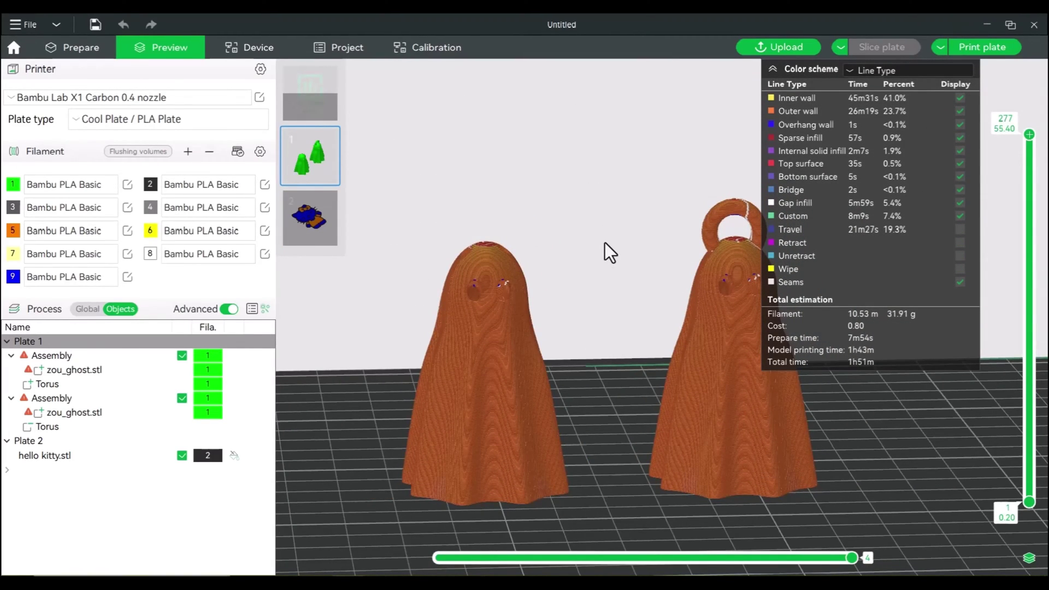
scroll(611, 244, "down", 1)
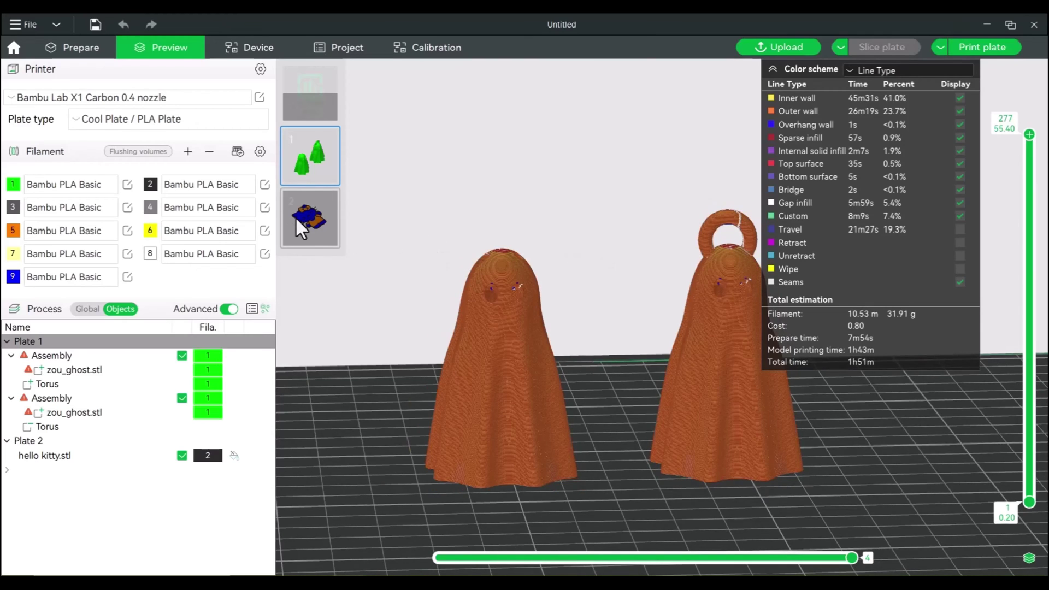
- Return to Prepare, make plate 2 active and bring the Hello Kitty model into view
left_click(88, 45)
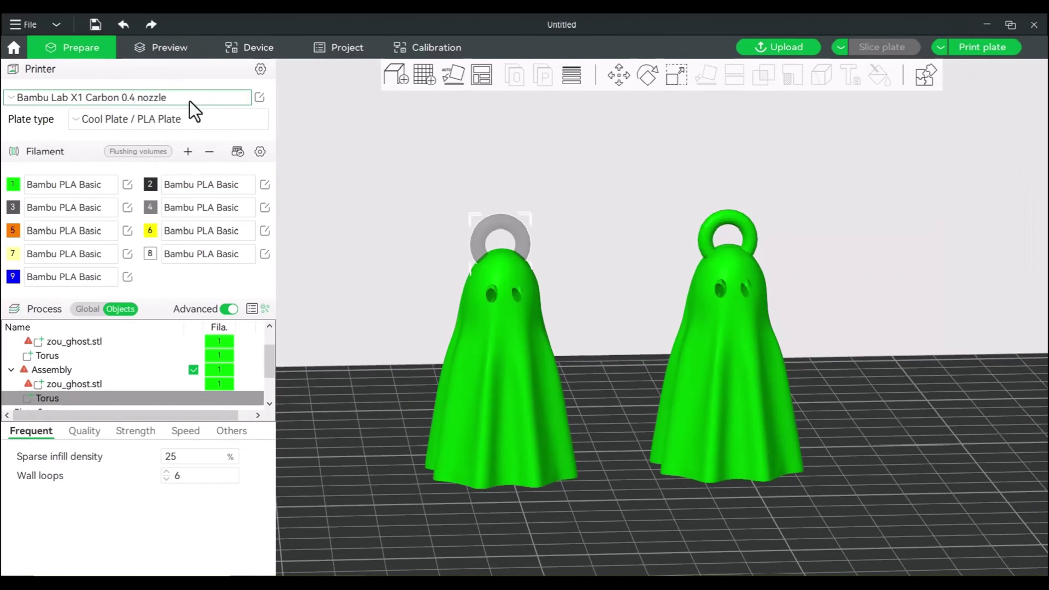
scroll(337, 175, "down", 4)
right_click_drag(612, 254, 514, 298)
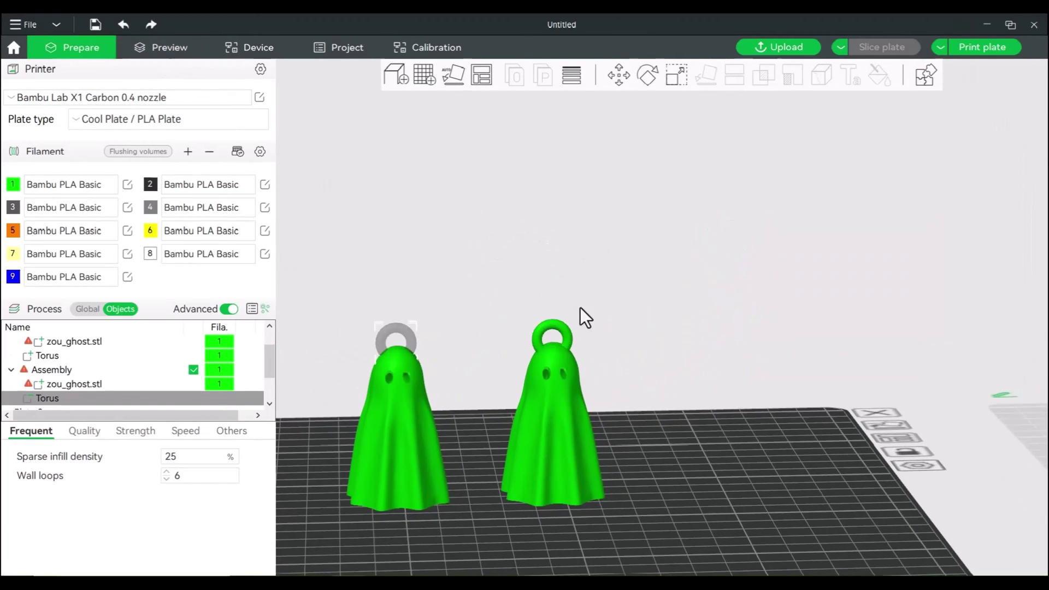
right_click_drag(580, 307, 480, 312)
mouse_move(612, 325)
right_mouse_down()
mouse_move(463, 255)
mouse_move(267, 276)
right_mouse_up()
left_click_drag(404, 300, 417, 320)
right_click_drag(535, 323, 391, 385)
left_click_drag(347, 389, 332, 396)
left_click(388, 296)
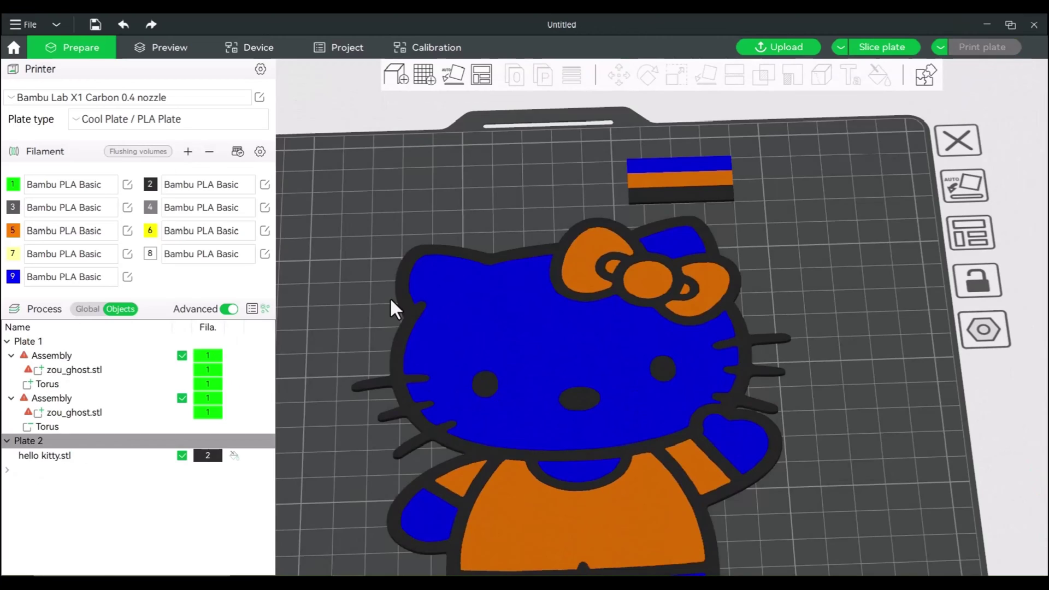
left_click_drag(371, 325, 383, 407)
- Scale hello kitty.stl uniformly to 1 mm thick, 130.85 × 156.51 mm
left_click(377, 436)
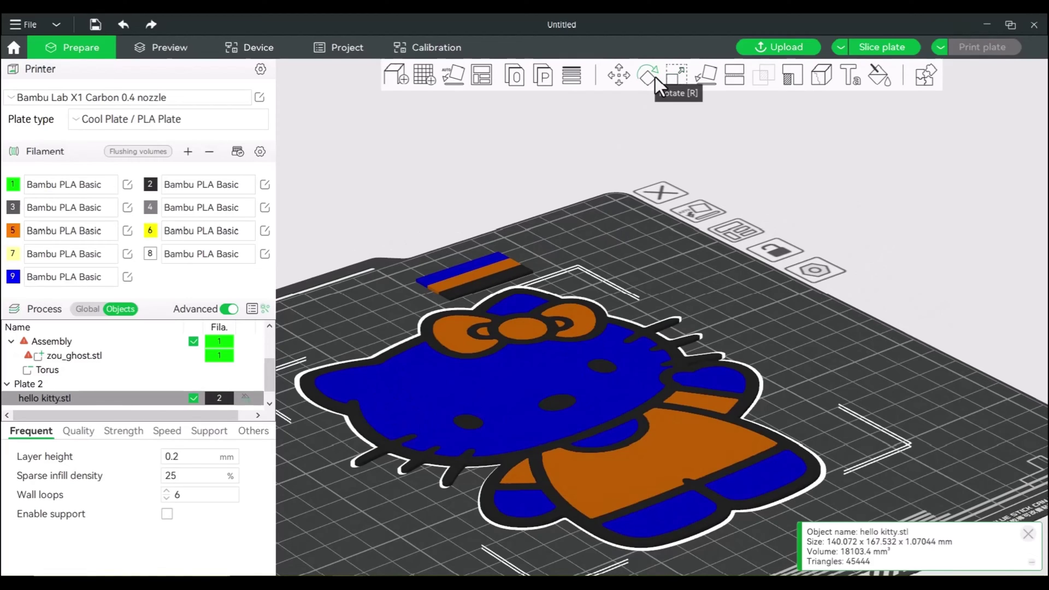
left_click(674, 77)
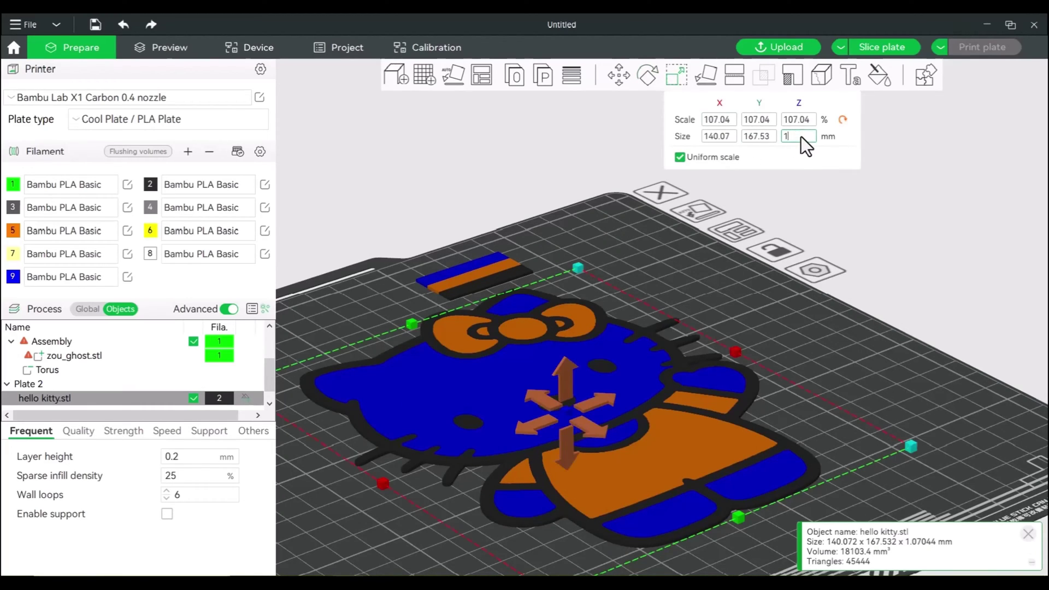
key("Return")
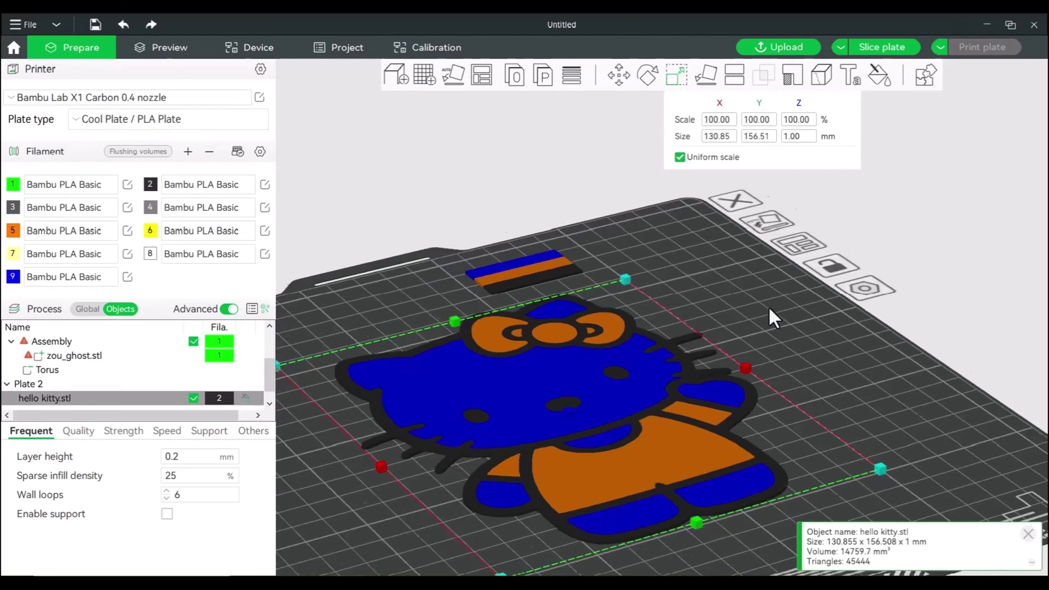
scroll(763, 311, "up", 4)
- Add a Cylinder part to Hello Kitty and flatten it to 1 mm tall, non-uniformly
right_click(450, 338)
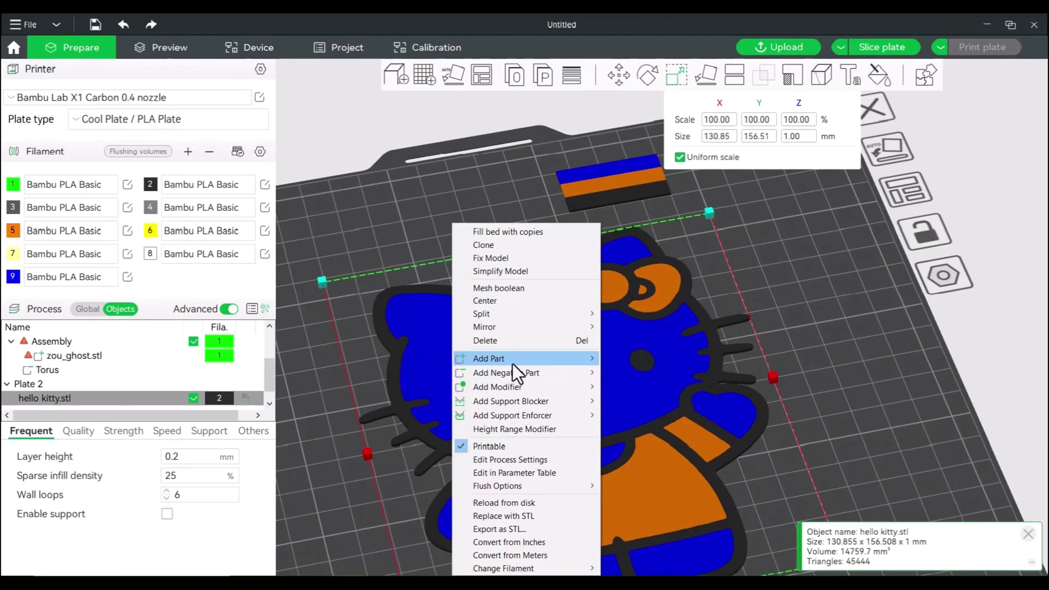
mouse_move(508, 360)
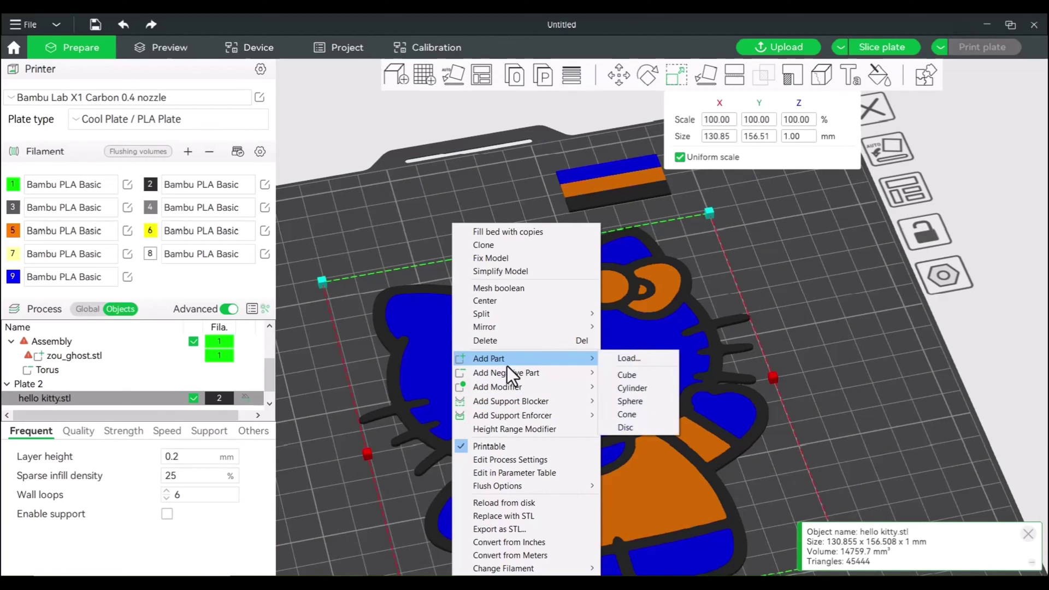
left_click(637, 387)
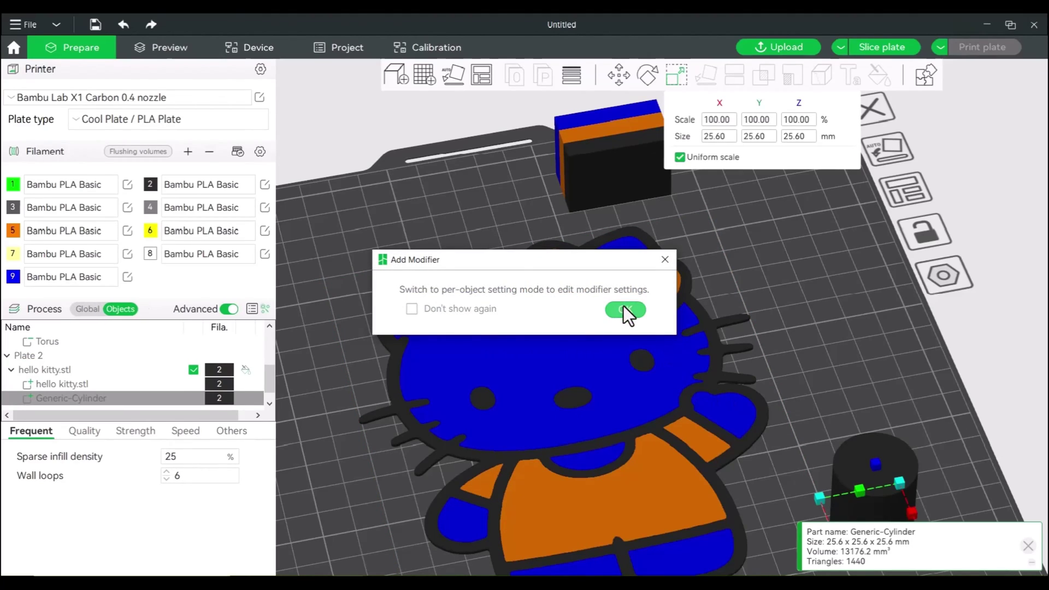
left_click(626, 310)
left_click(680, 158)
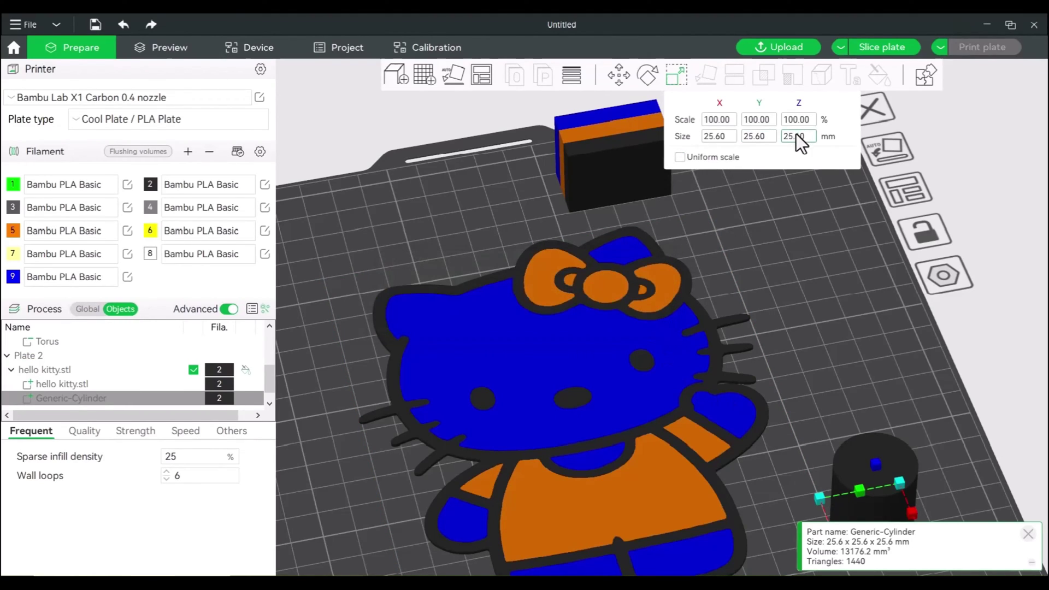
type("1")
key("Return")
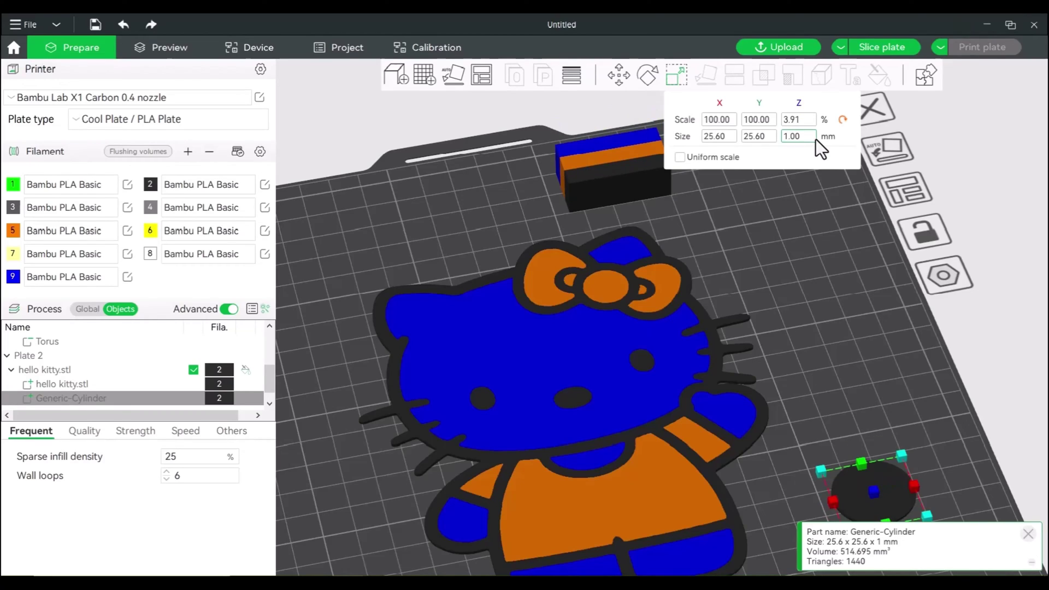
- Place the 25.6 mm cylinder beside Kitty's head and view it edge-on
left_click_drag(858, 484, 353, 364)
right_click_drag(352, 364, 496, 430)
scroll(497, 427, "up", 5)
right_click_drag(494, 345, 512, 307)
scroll(512, 307, "down", 3)
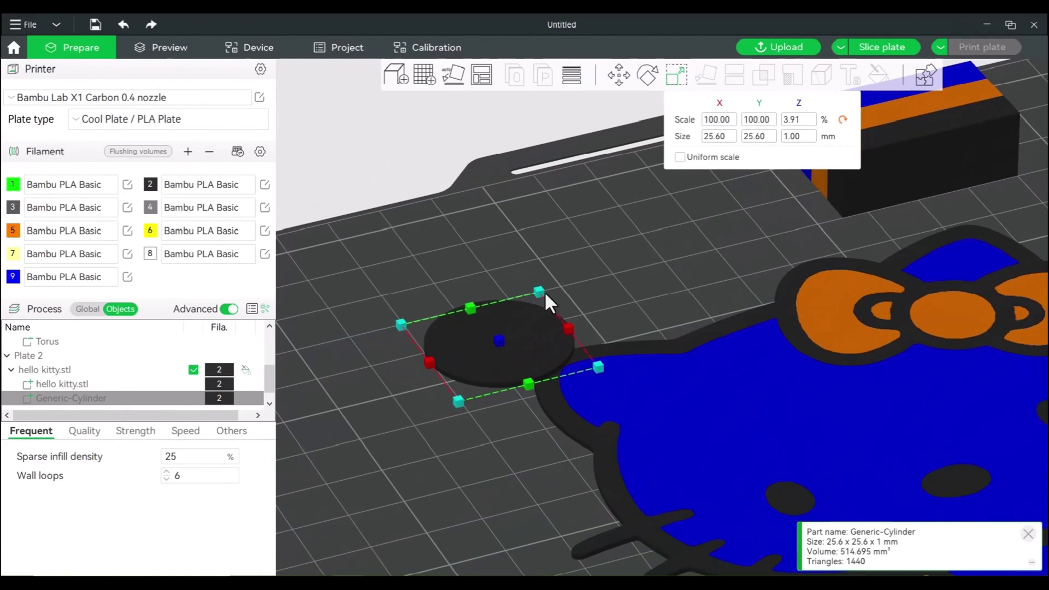
left_click_drag(487, 316, 445, 366)
- Lower the cylinder onto the plate and slide it to overlap Kitty's head
left_click(617, 77)
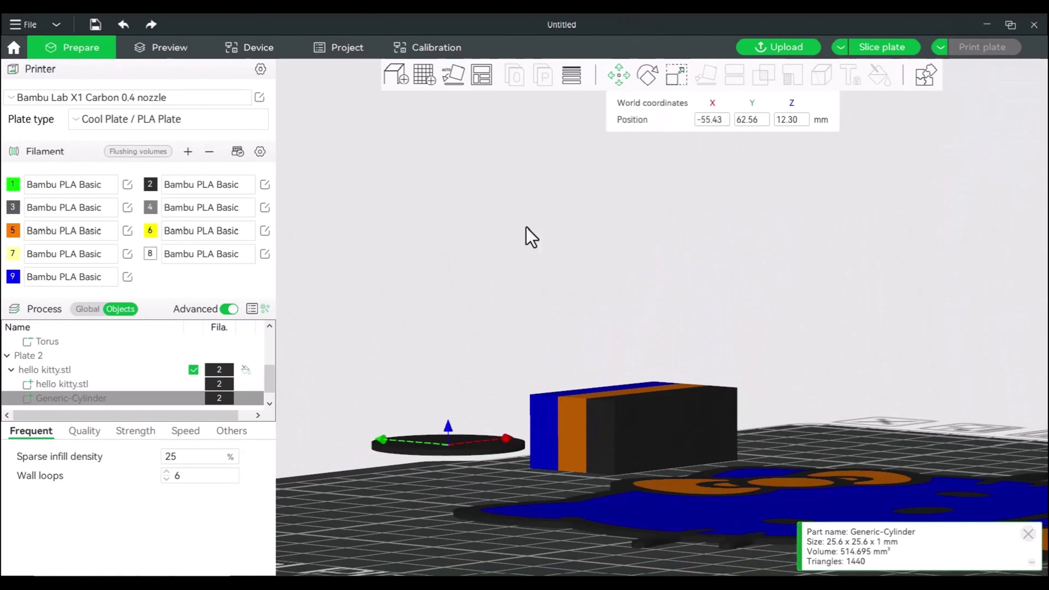
left_click_drag(447, 425, 438, 446)
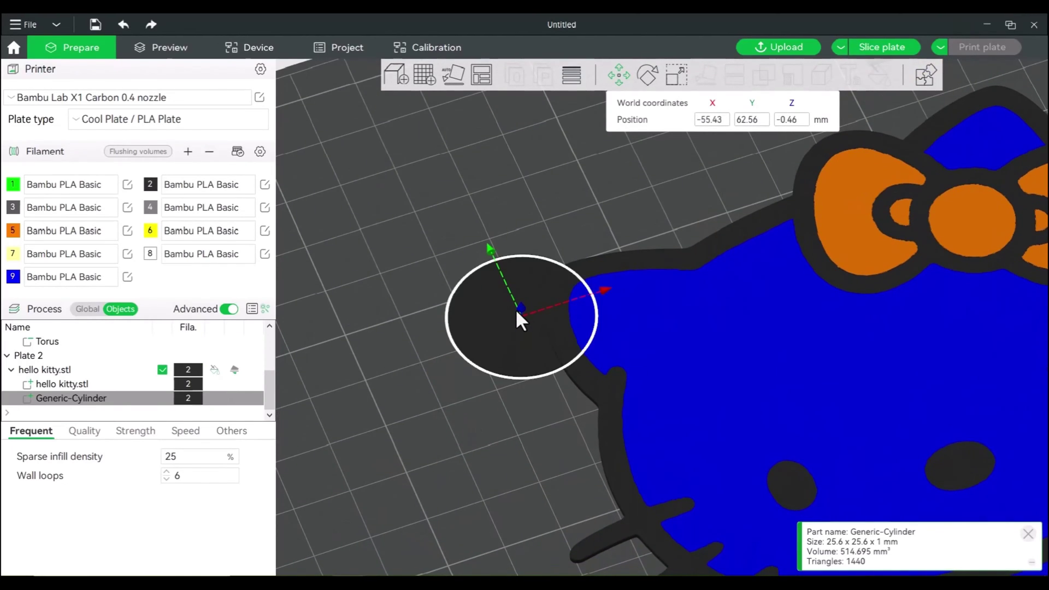
left_click_drag(517, 310, 520, 303)
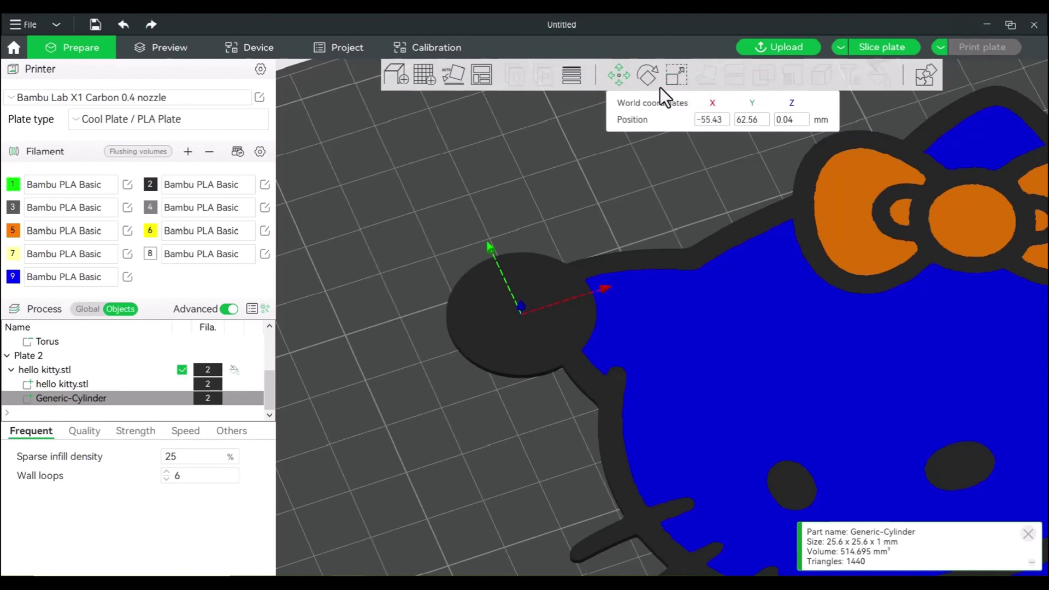
left_click_drag(610, 220, 649, 178)
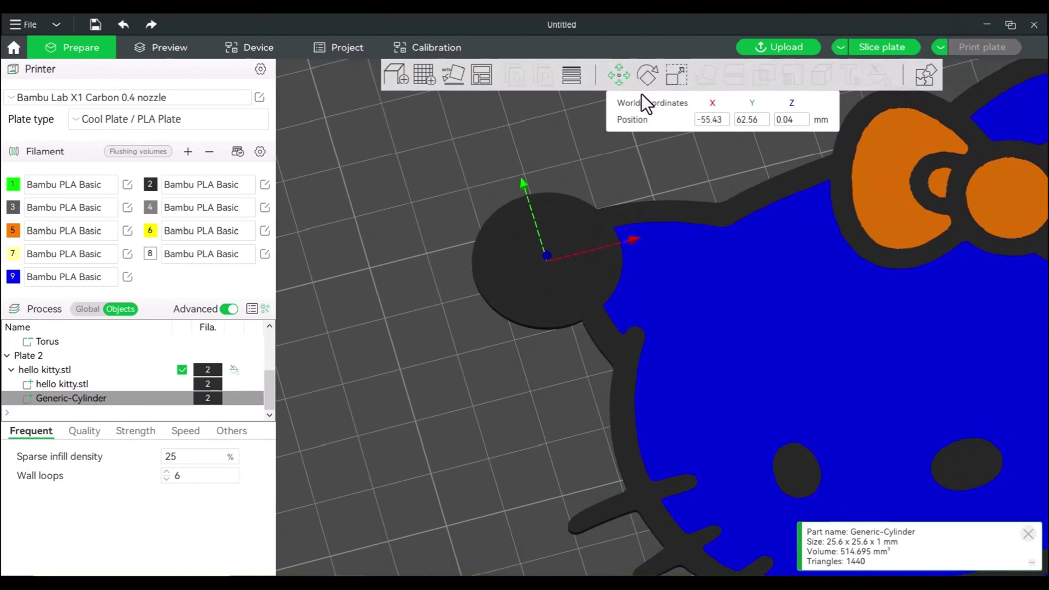
left_click(636, 237)
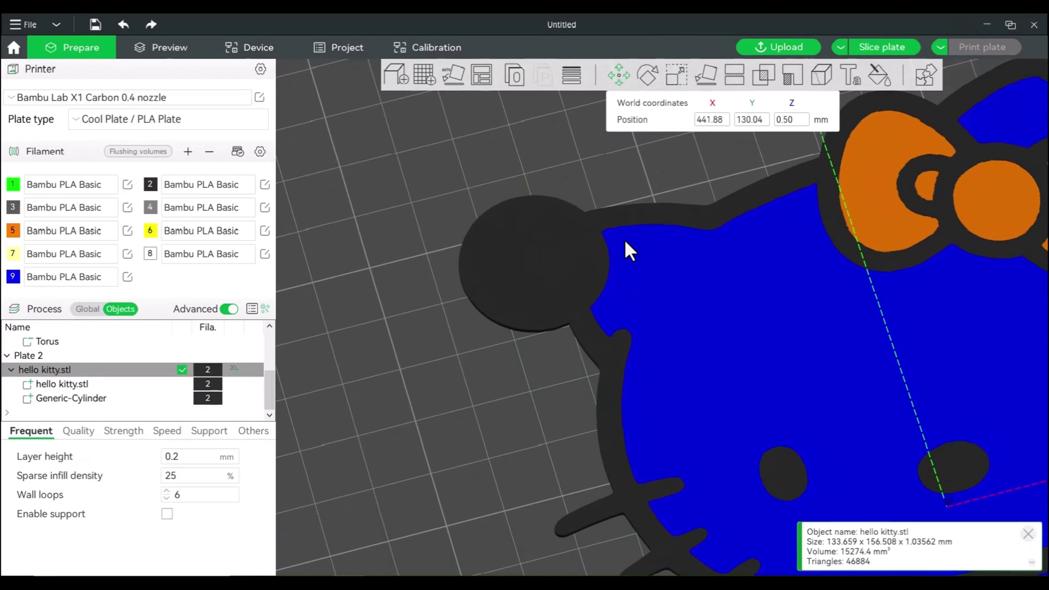
left_click(50, 399)
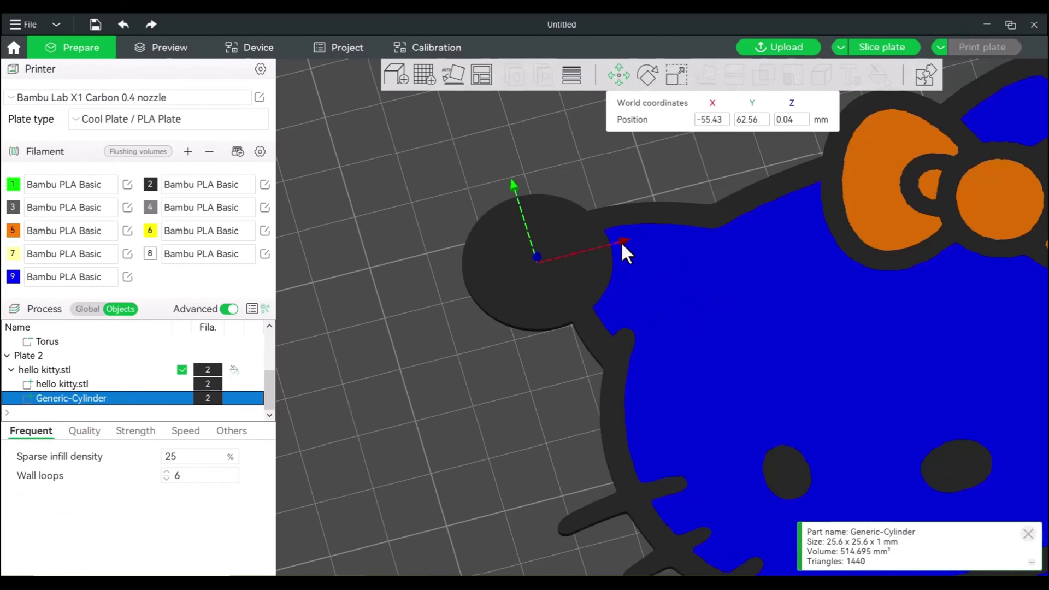
left_click_drag(622, 244, 596, 245)
left_click_drag(490, 194, 490, 186)
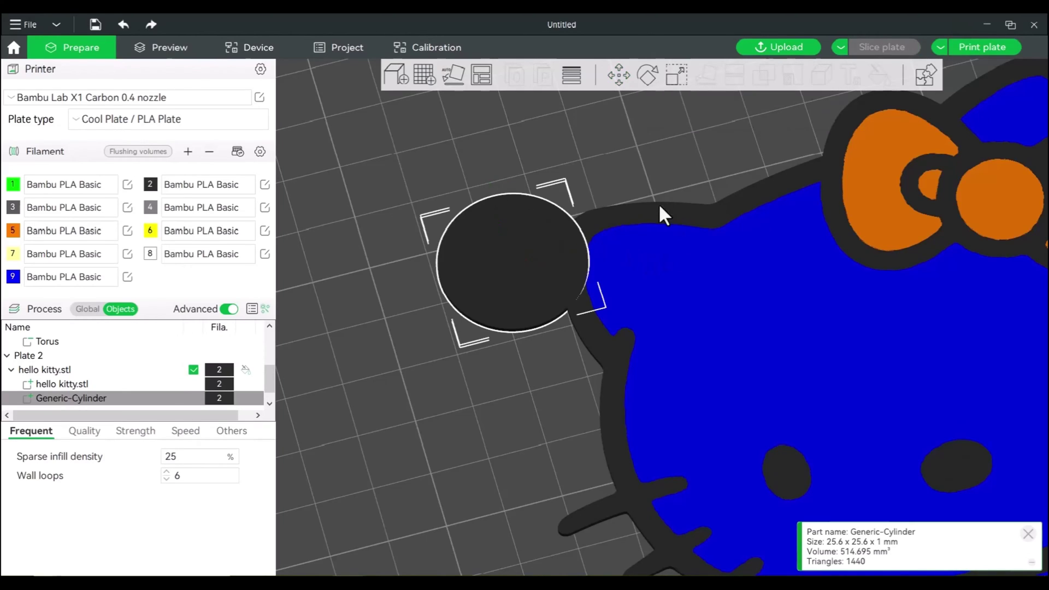
left_click_drag(659, 206, 657, 165)
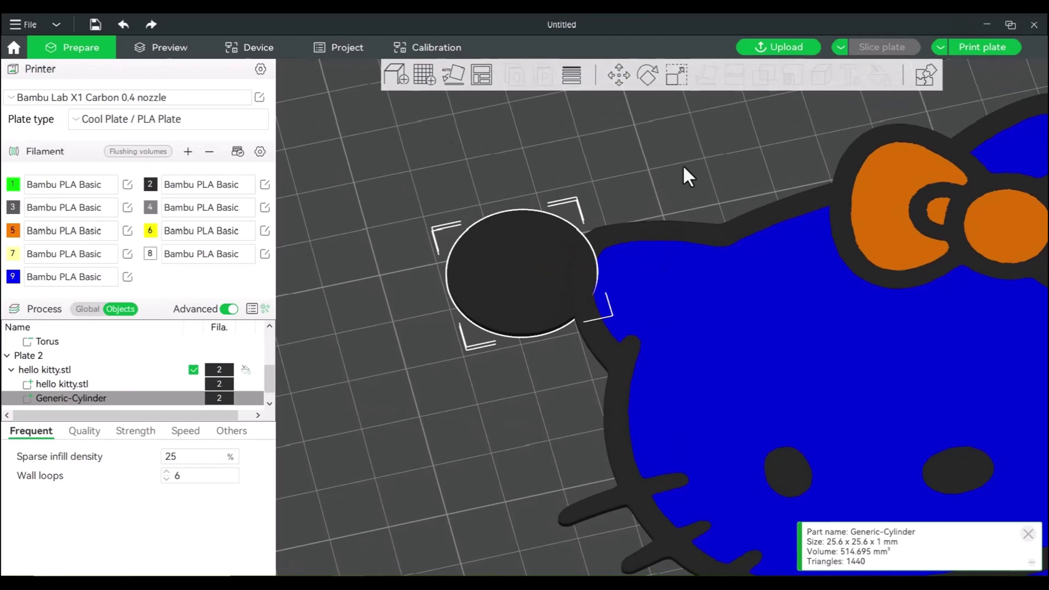
- Slice plate 2 to preview the disc, estimated at 52m0s
left_click(168, 49)
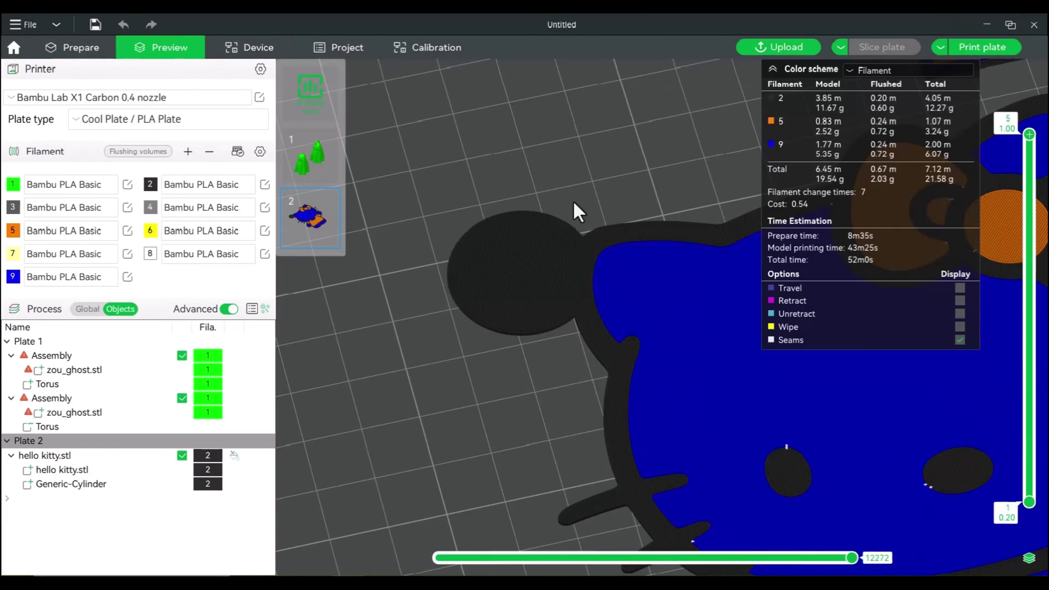
scroll(604, 175, "down", 5)
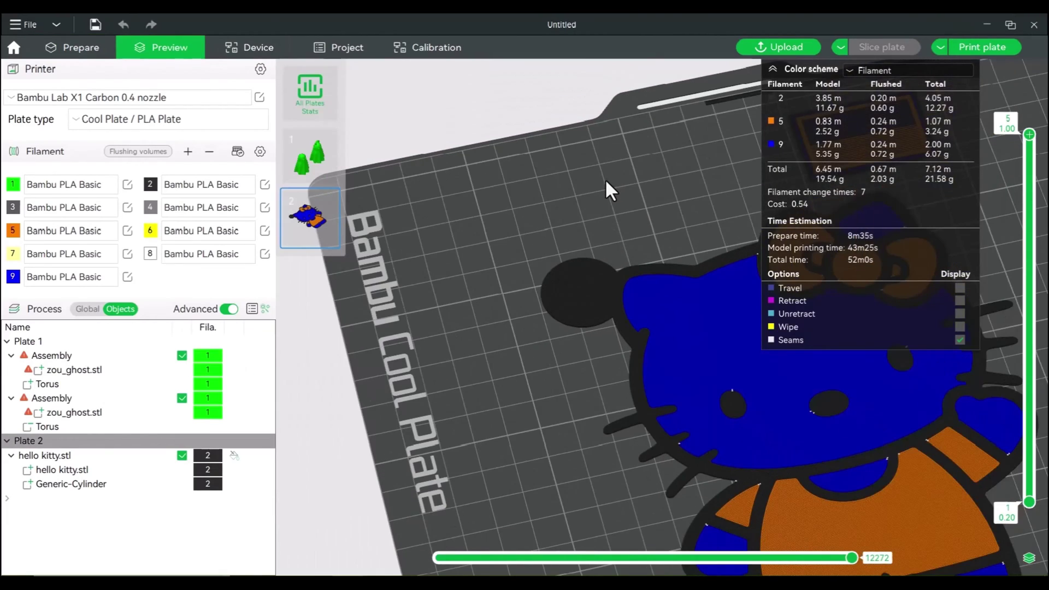
scroll(605, 180, "up", 5)
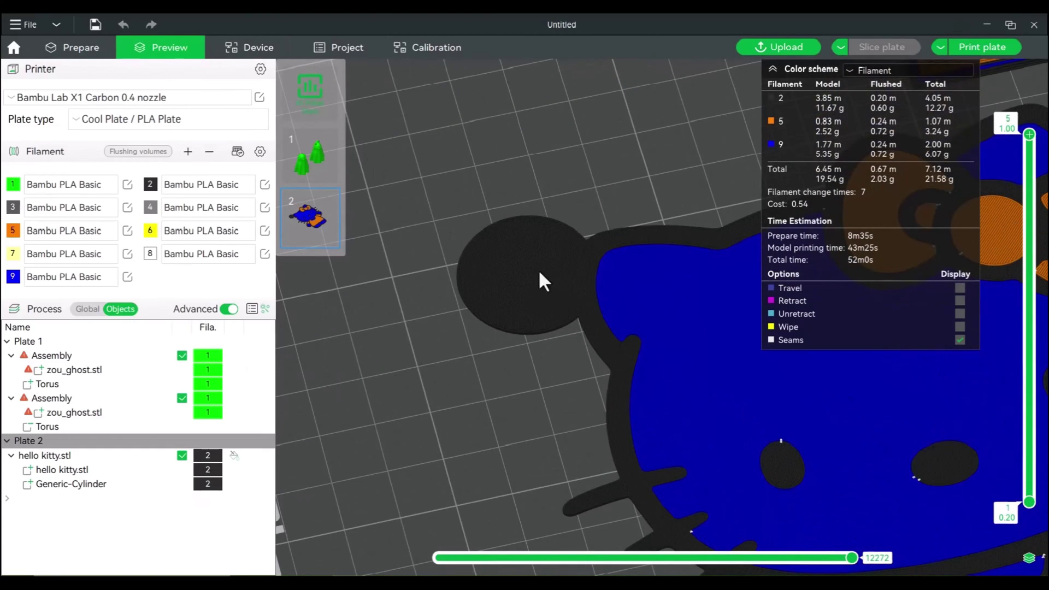
- Add a negative cylinder to Hello Kitty and drag it onto the loop disc
left_click(90, 54)
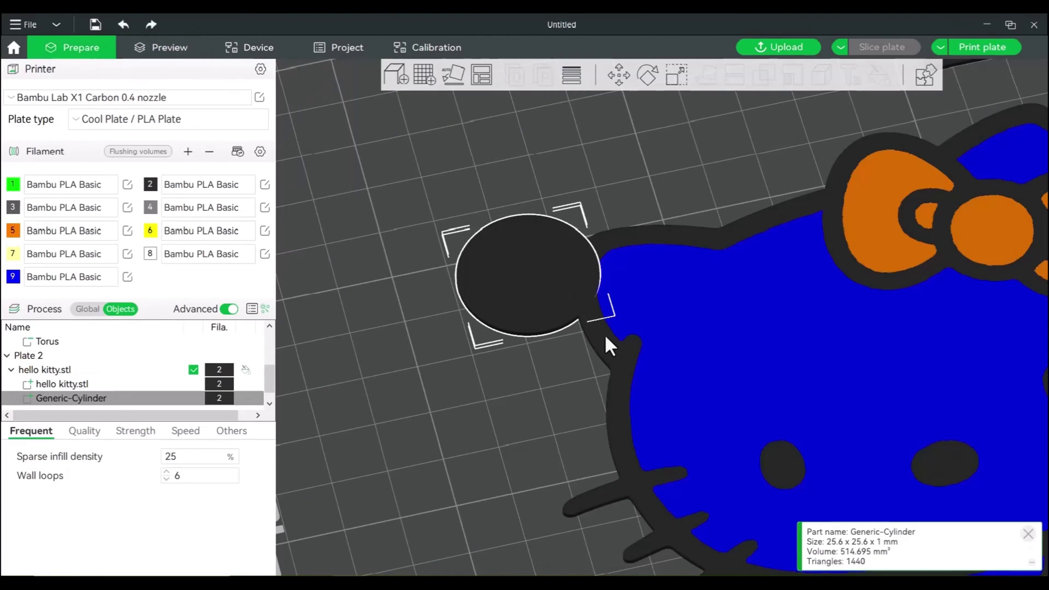
right_click(620, 365)
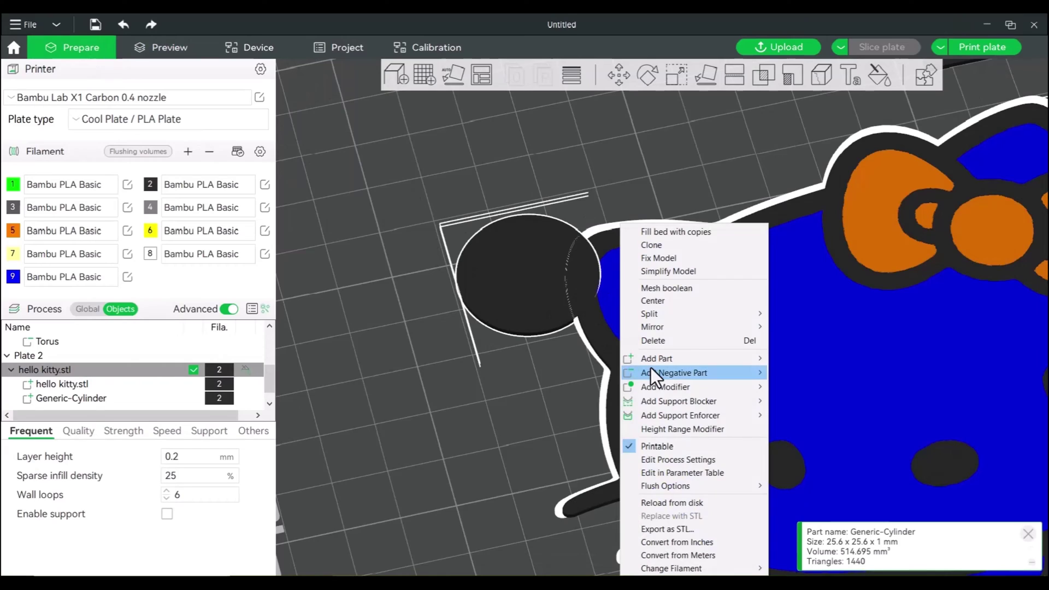
mouse_move(650, 371)
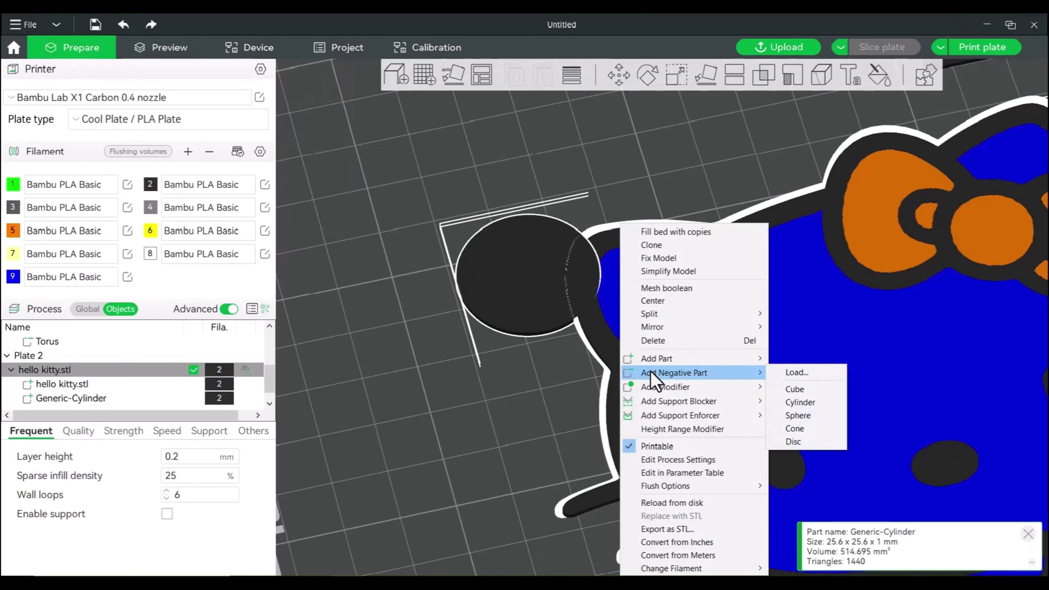
left_click(823, 402)
left_click(625, 307)
scroll(644, 317, "down", 8)
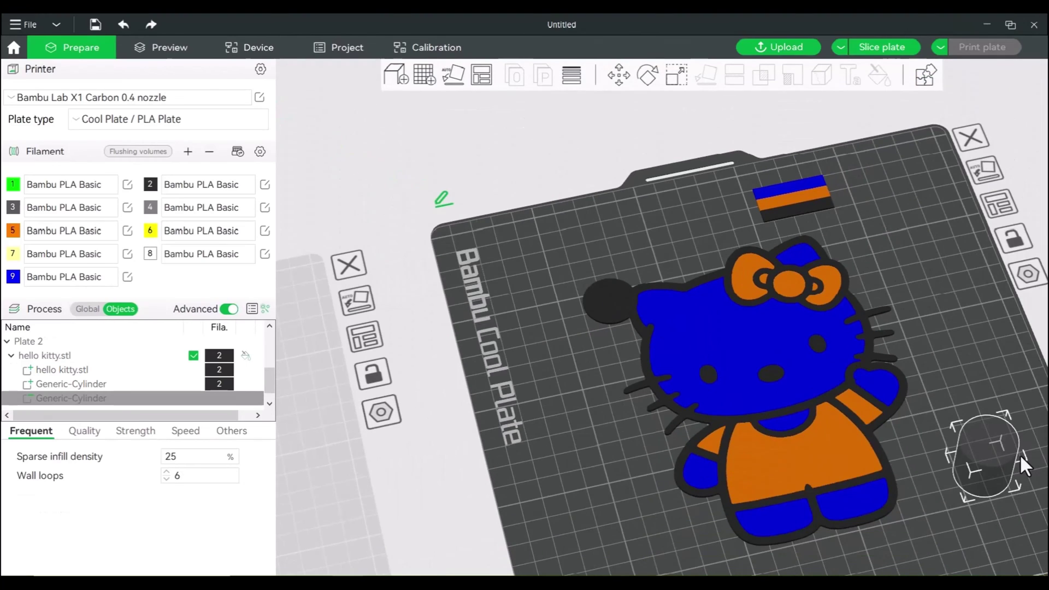
left_click_drag(917, 430, 620, 296)
scroll(619, 310, "up", 5)
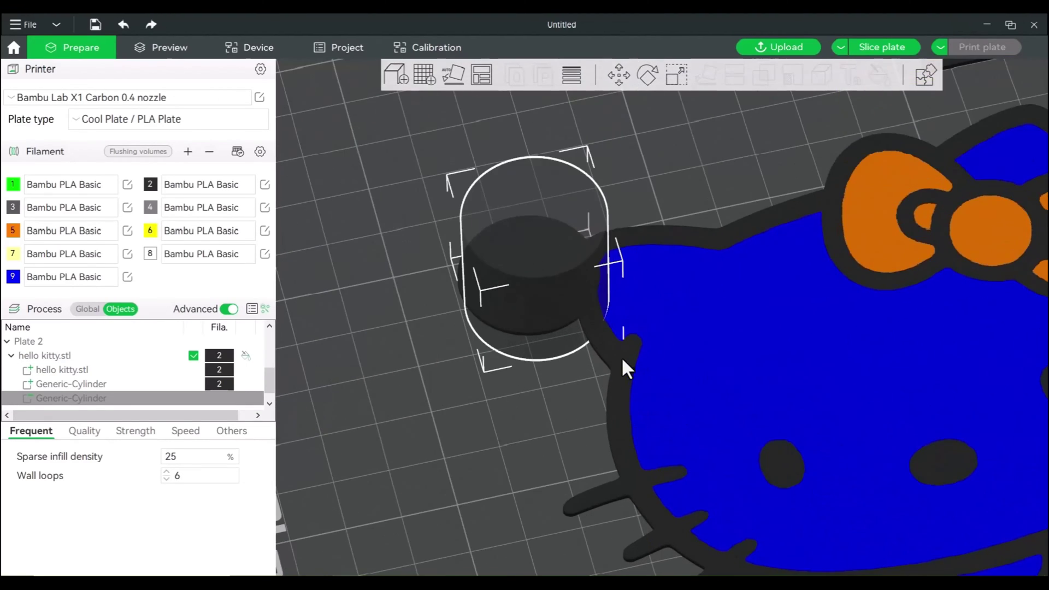
left_click_drag(532, 454, 531, 454)
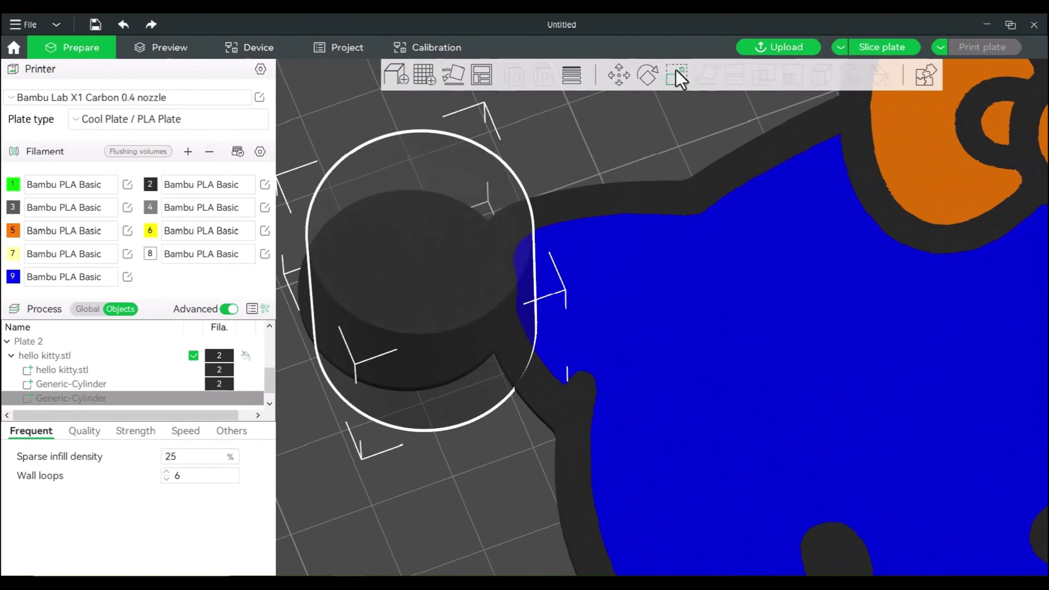
- Scale the negative cylinder down to 41.88%, about 10.7 mm across
left_click(675, 78)
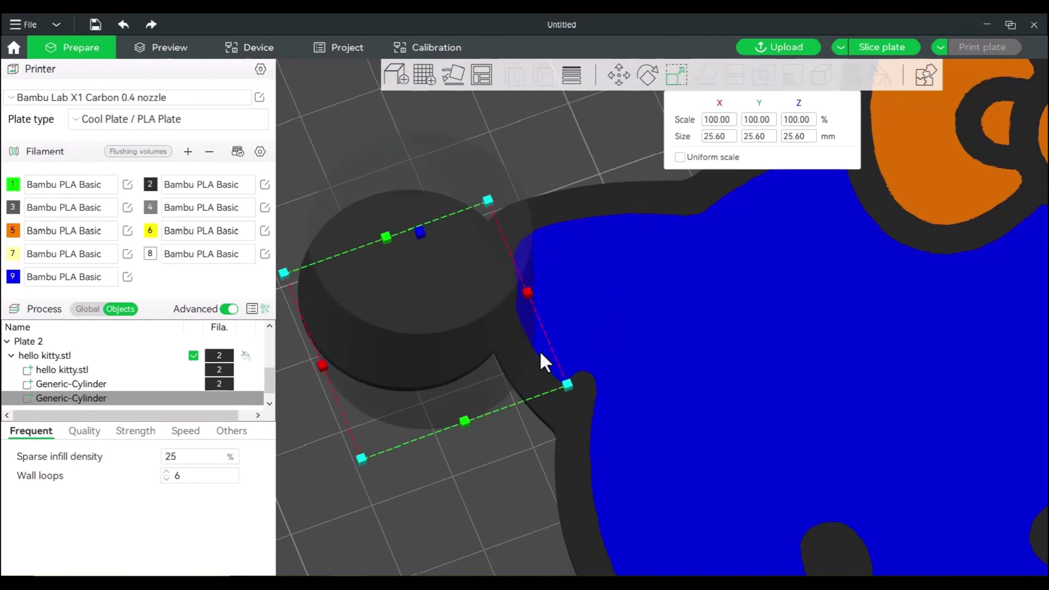
left_click_drag(360, 459, 376, 383)
left_click_drag(380, 450, 381, 452)
right_click_drag(382, 452, 621, 444)
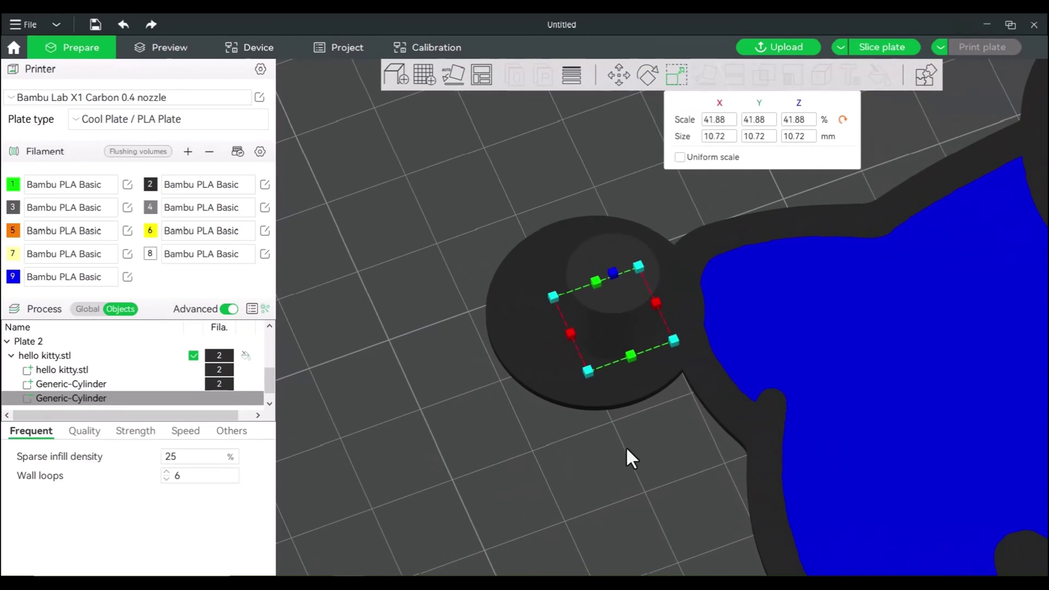
left_click_drag(621, 445, 620, 384)
right_click_drag(620, 385, 644, 272)
left_click(615, 277)
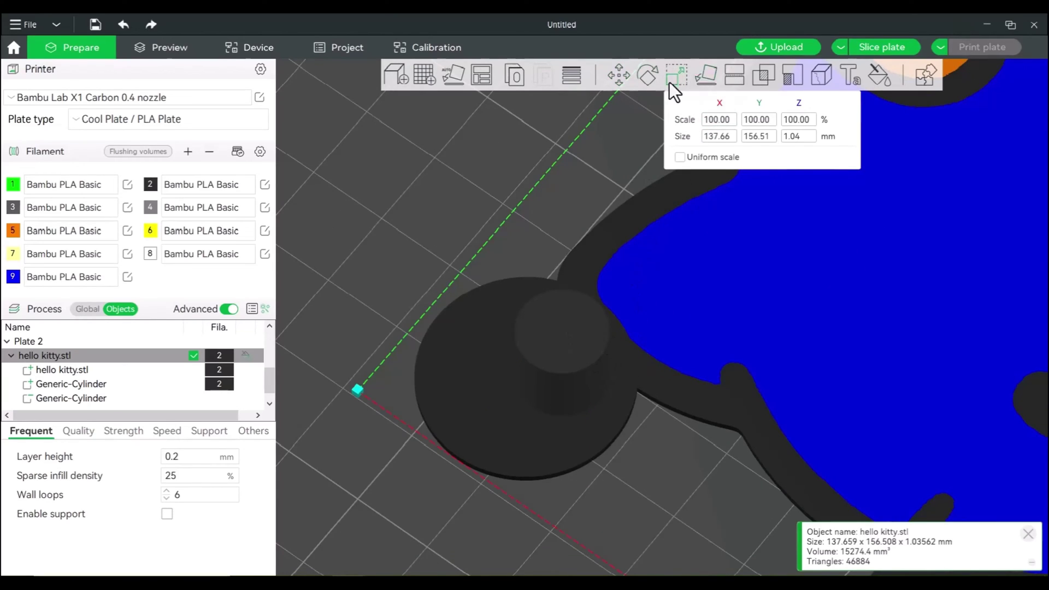
- Move the negative cylinder along Y into the centre of the loop disc
left_click(620, 76)
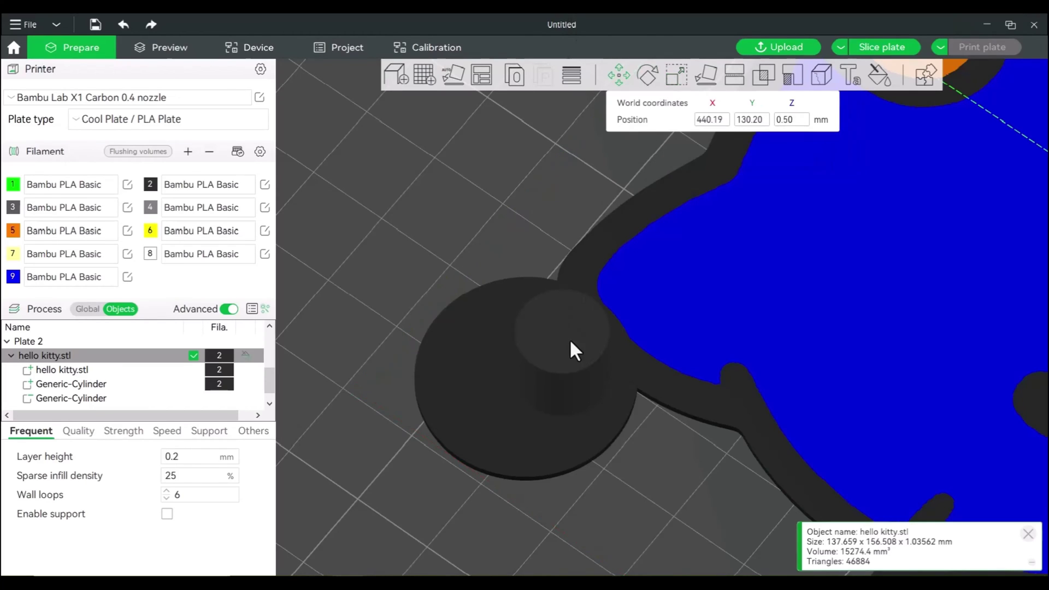
left_click(71, 400)
left_click_drag(510, 319, 492, 511)
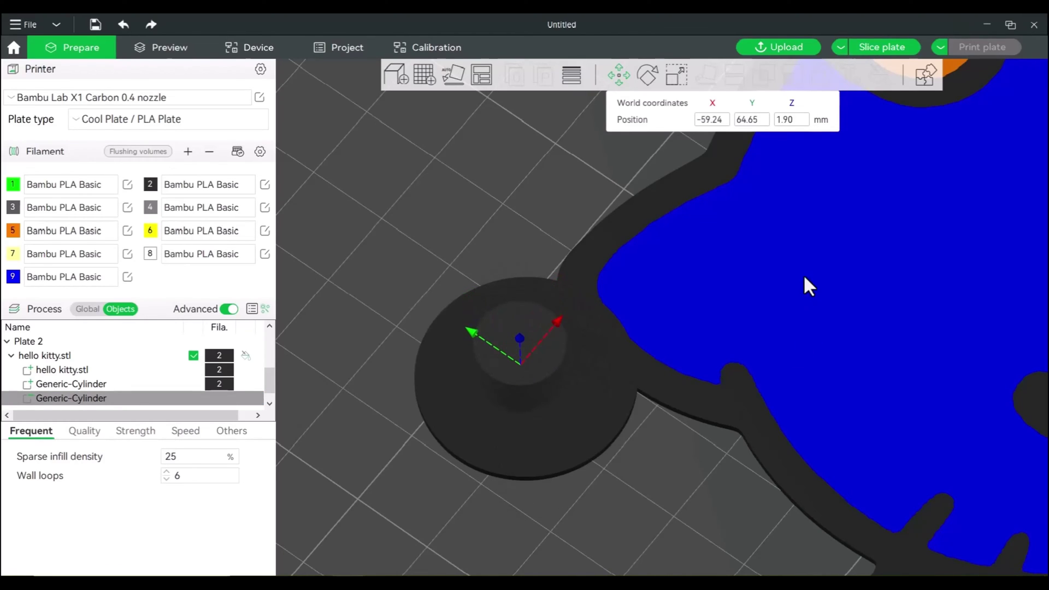
- Slice plate 2 and view the loop disc from above to confirm the hole (52m9s)
left_click(882, 46)
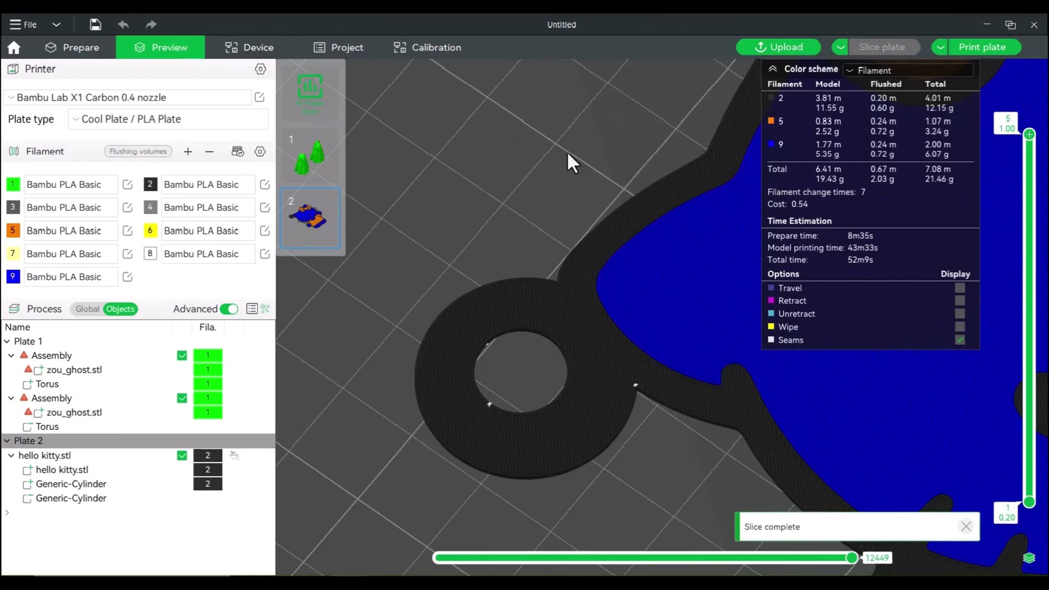
left_click_drag(566, 151, 583, 130)
scroll(576, 262, "down", 4)
right_click_drag(573, 283, 503, 386)
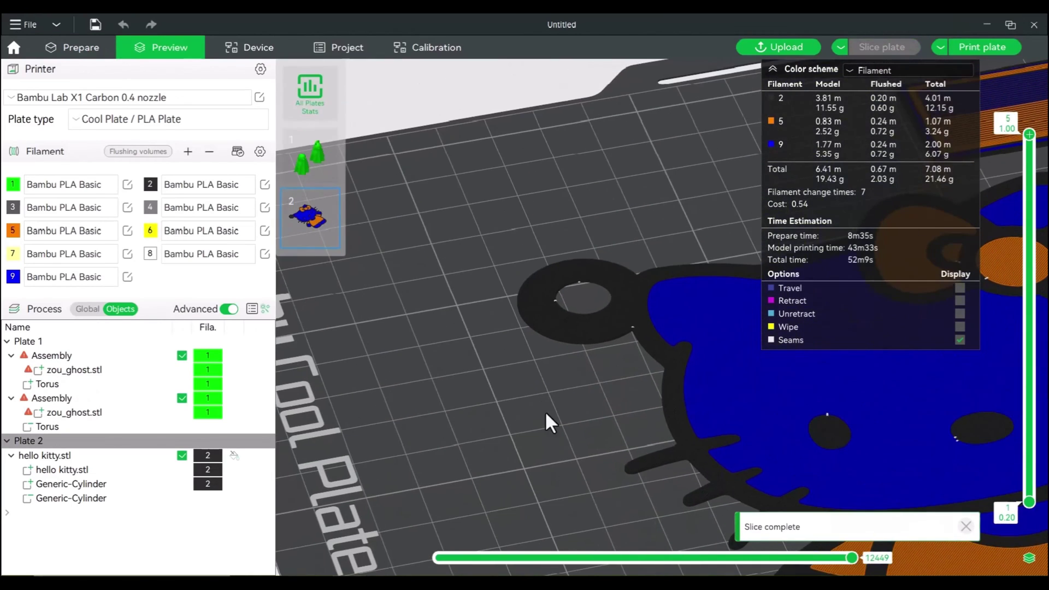
left_click_drag(532, 416, 580, 418)
scroll(582, 412, "down", 2)
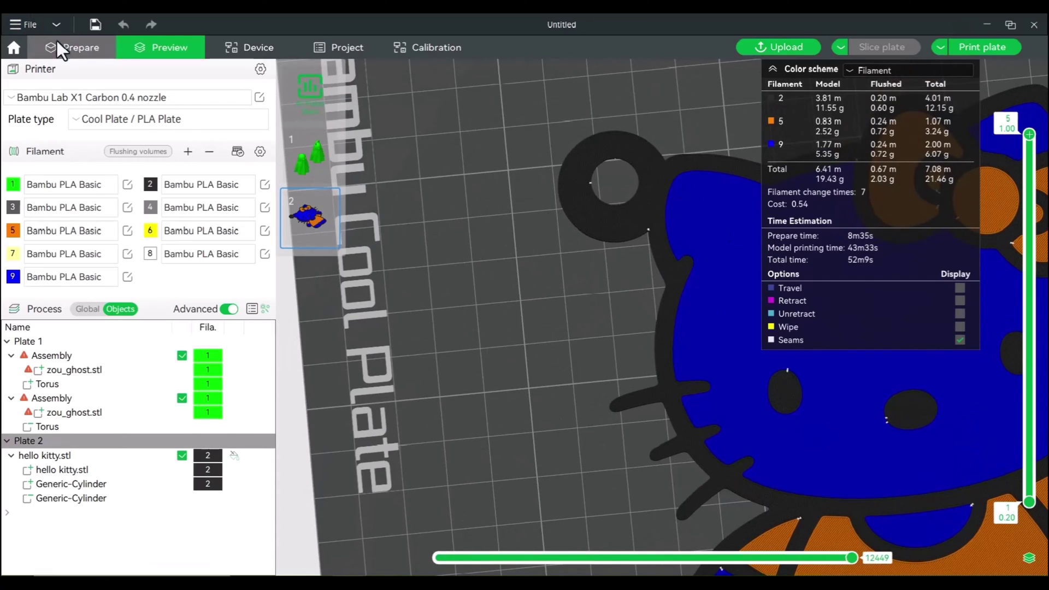
- Scale hello kitty.stl down to 25.08%, about 34.53 × 39.25 mm
left_click(86, 49)
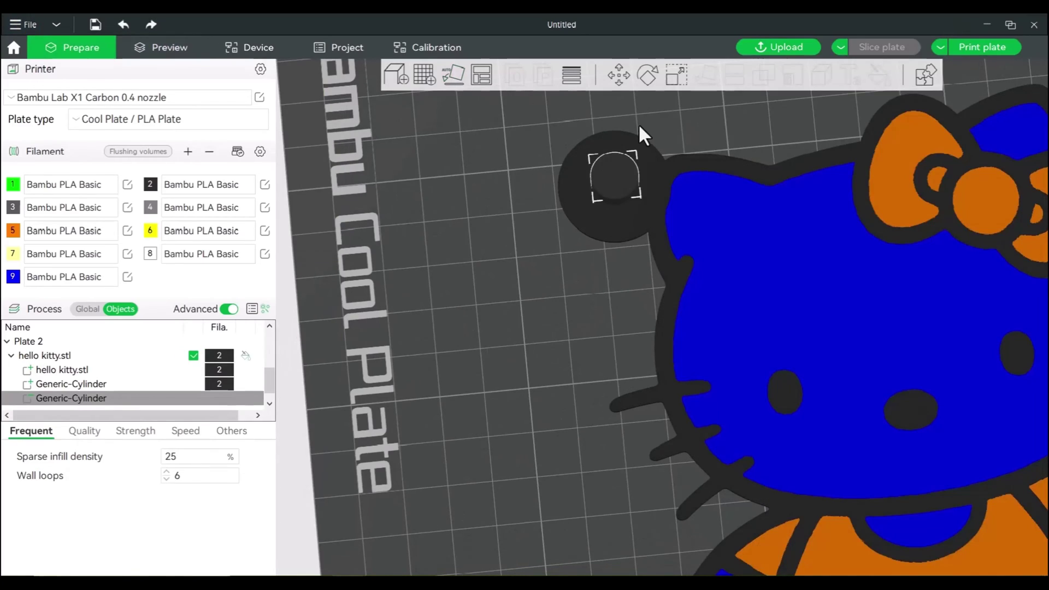
left_click(708, 156)
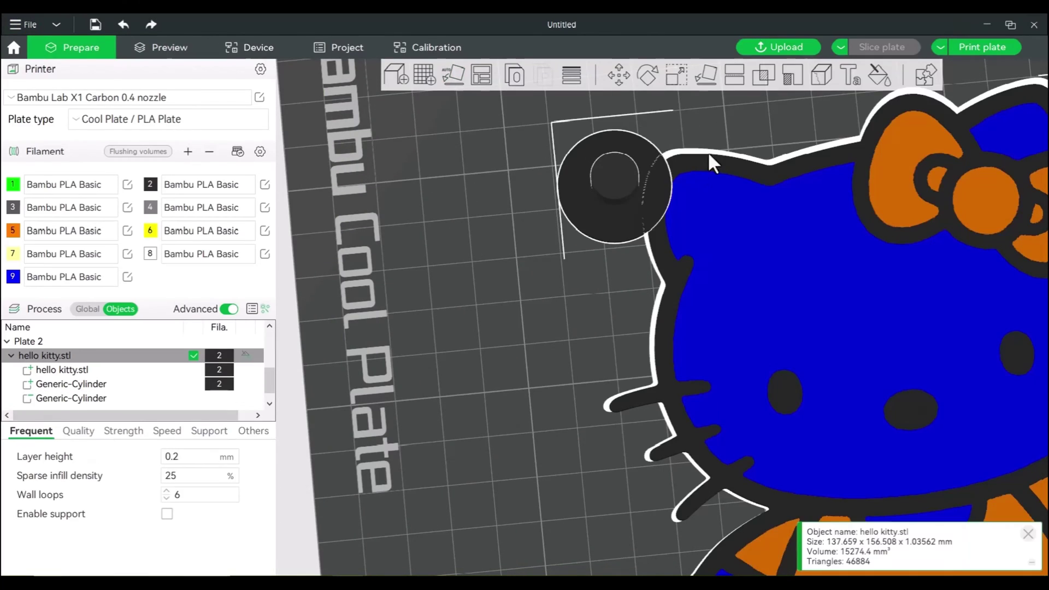
left_click(674, 76)
left_click_drag(561, 132, 791, 261)
left_click_drag(873, 367, 662, 237)
right_click_drag(902, 268, 733, 278)
scroll(733, 278, "up", 3)
- Slice plate 2 and inspect the smaller kitty in the preview (15m12s)
left_click(883, 48)
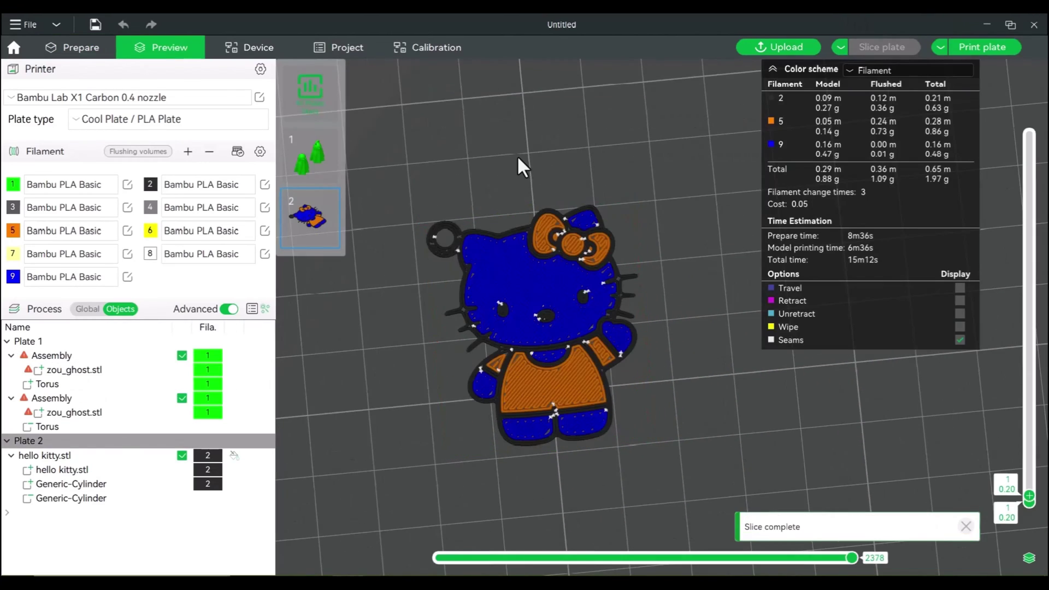
scroll(545, 162, "up", 3)
scroll(536, 246, "up", 6)
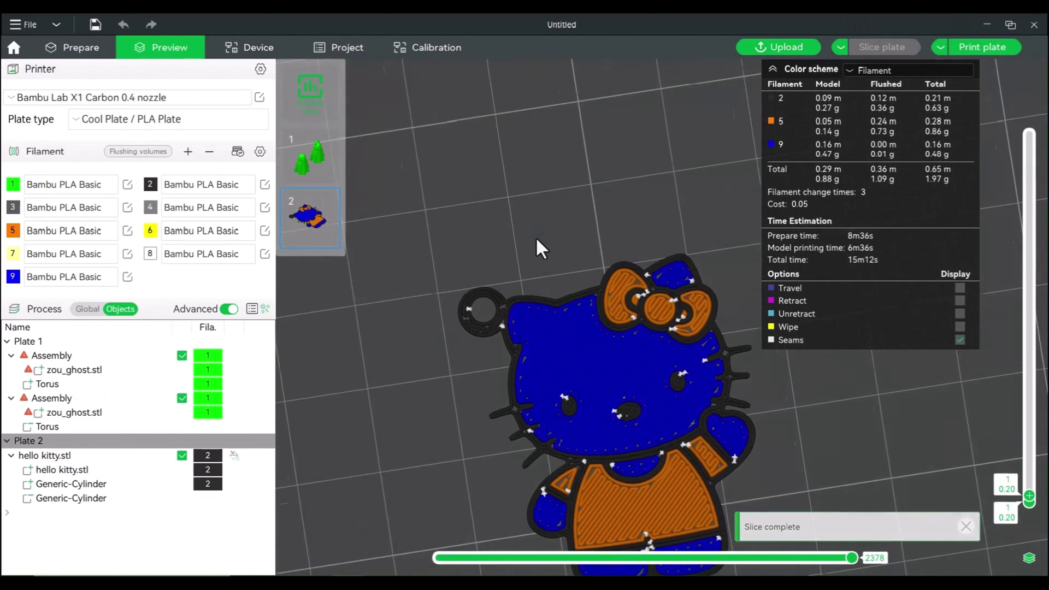
right_click_drag(660, 231, 814, 218)
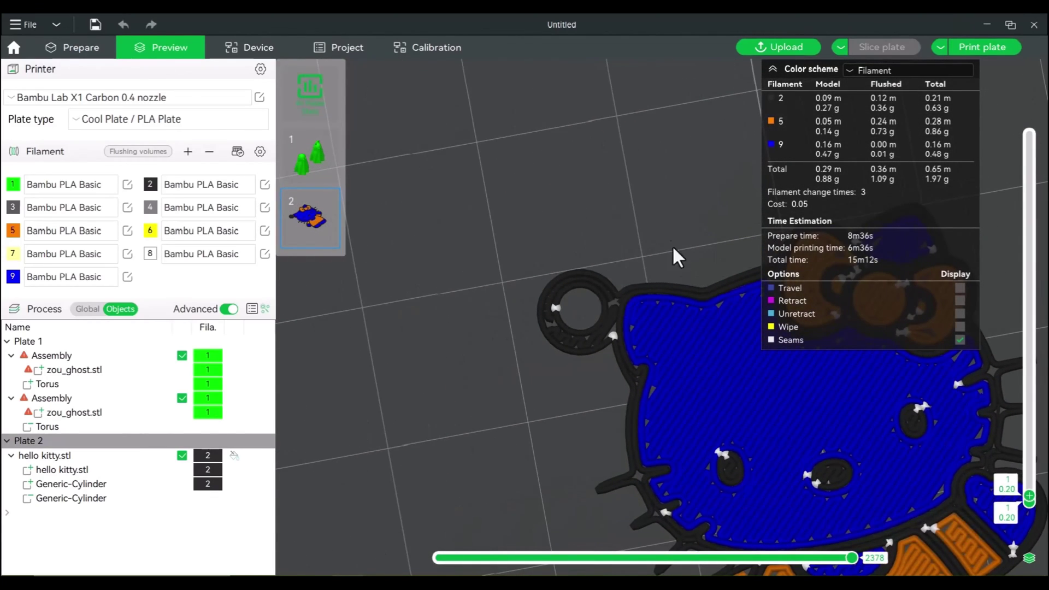
left_click_drag(629, 245, 631, 242)
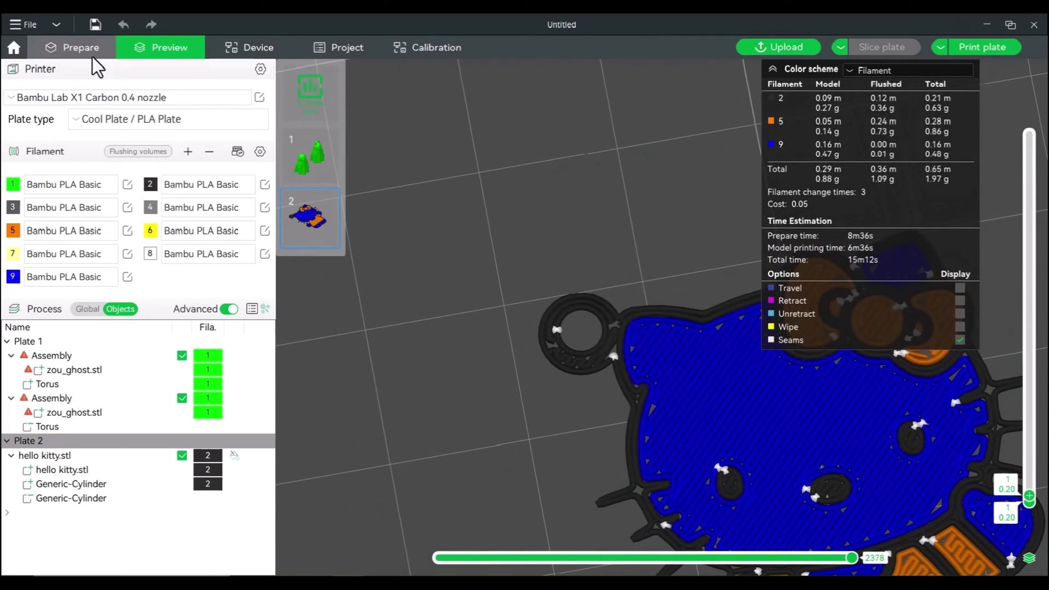
scroll(593, 417, "down", 2)
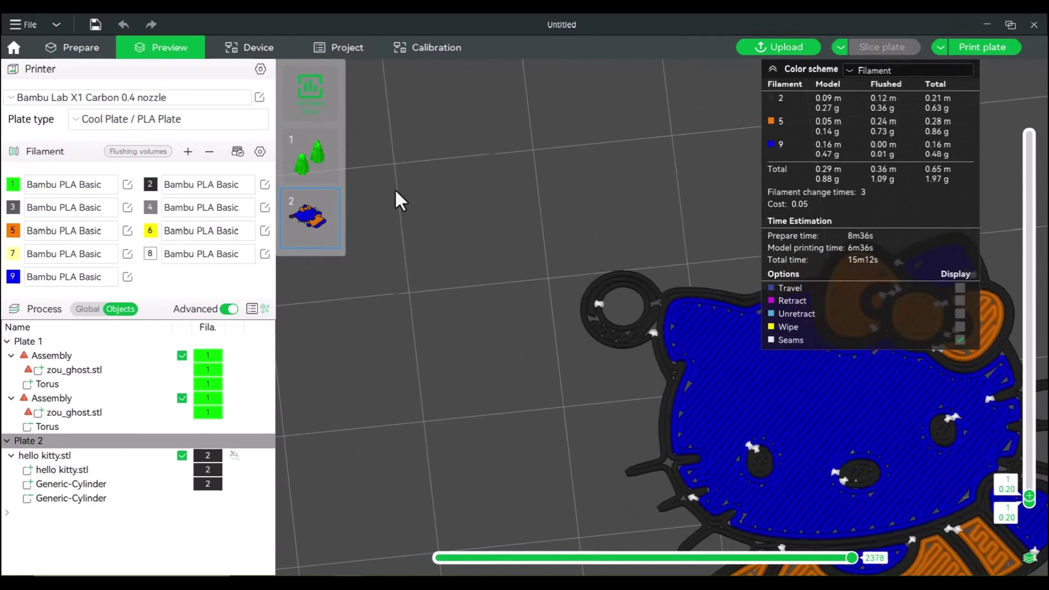
- Set the Hello Kitty keychain's Z size to 1 mm and slice the plate
left_click(60, 48)
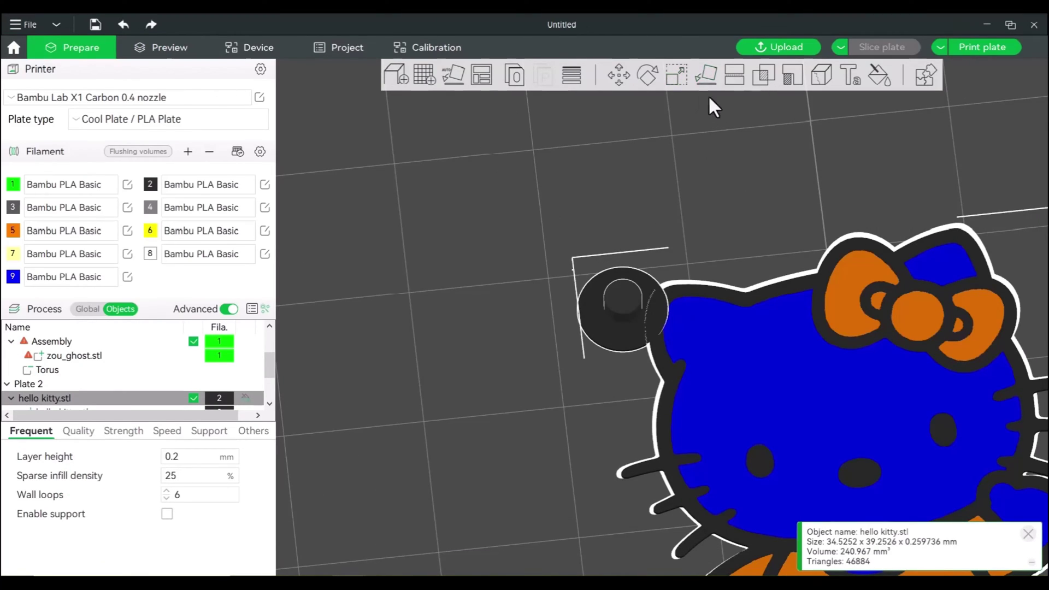
left_click(675, 74)
left_click(801, 136)
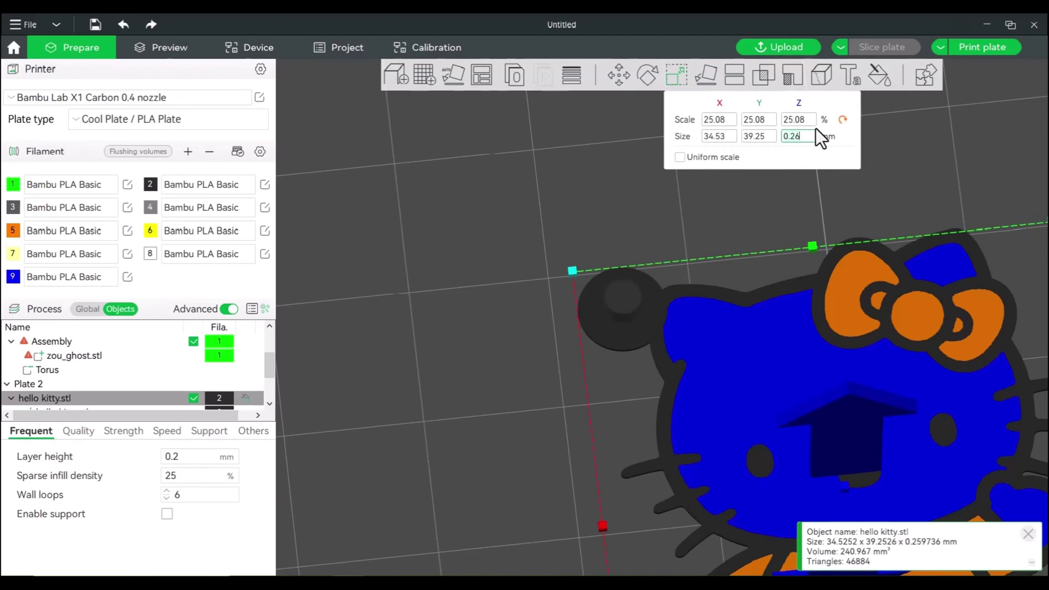
type("1")
key("Return")
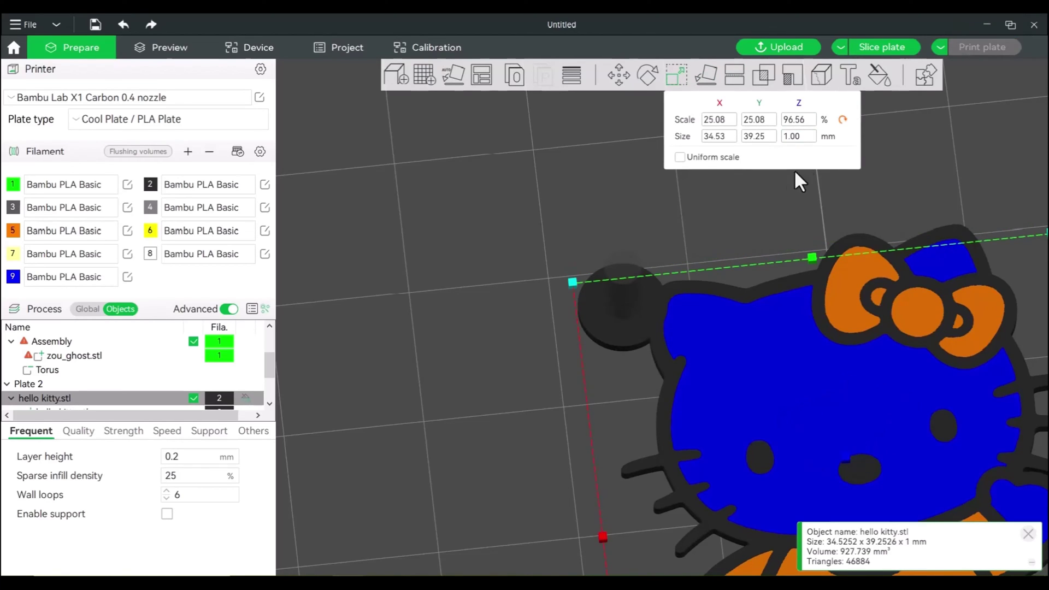
left_click_drag(672, 227, 667, 217)
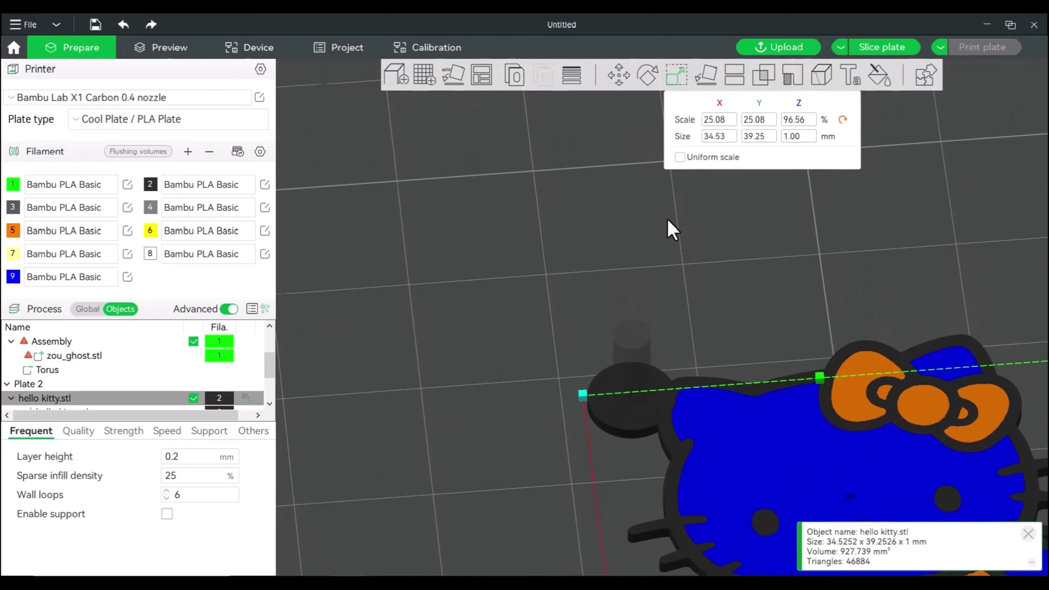
left_click(880, 58)
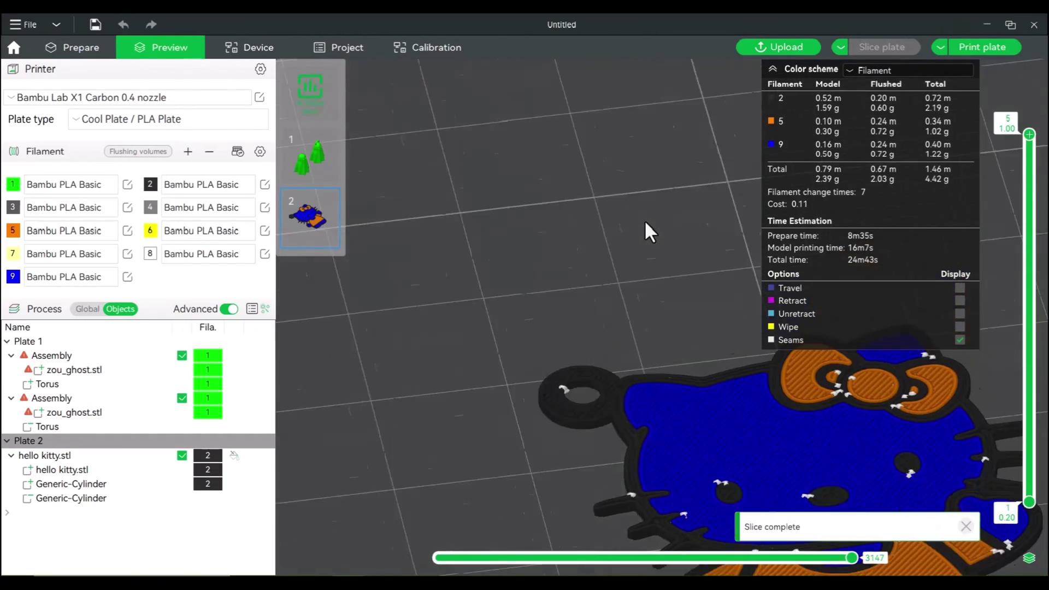
- Orbit, pan and zoom the sliced Hello Kitty preview to inspect it
left_click_drag(644, 220, 651, 427)
right_click_drag(651, 427, 681, 212)
left_click_drag(682, 212, 575, 390)
scroll(575, 390, "down", 5)
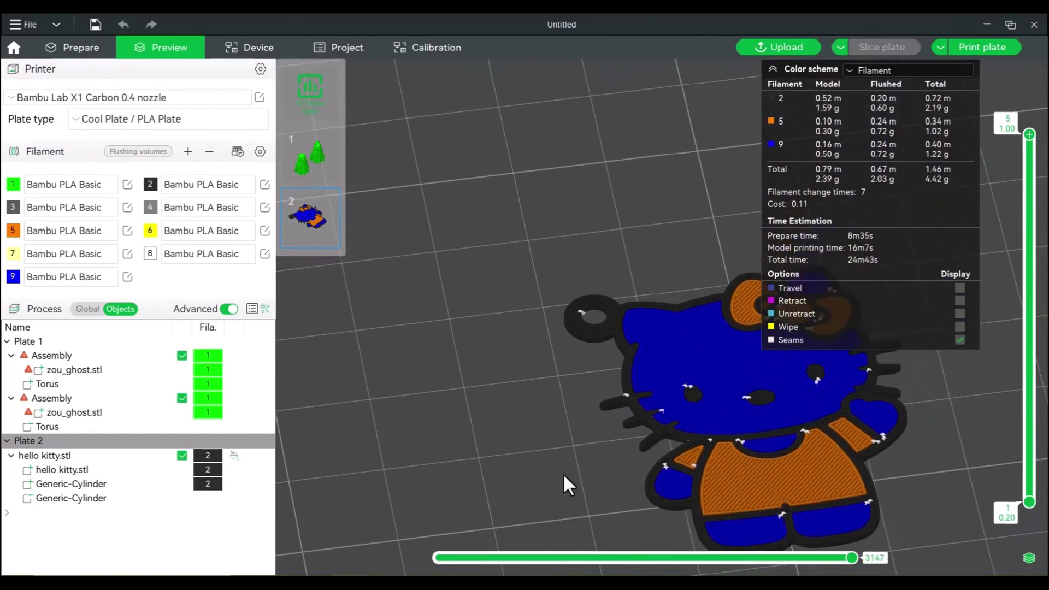
scroll(563, 475, "up", 4)
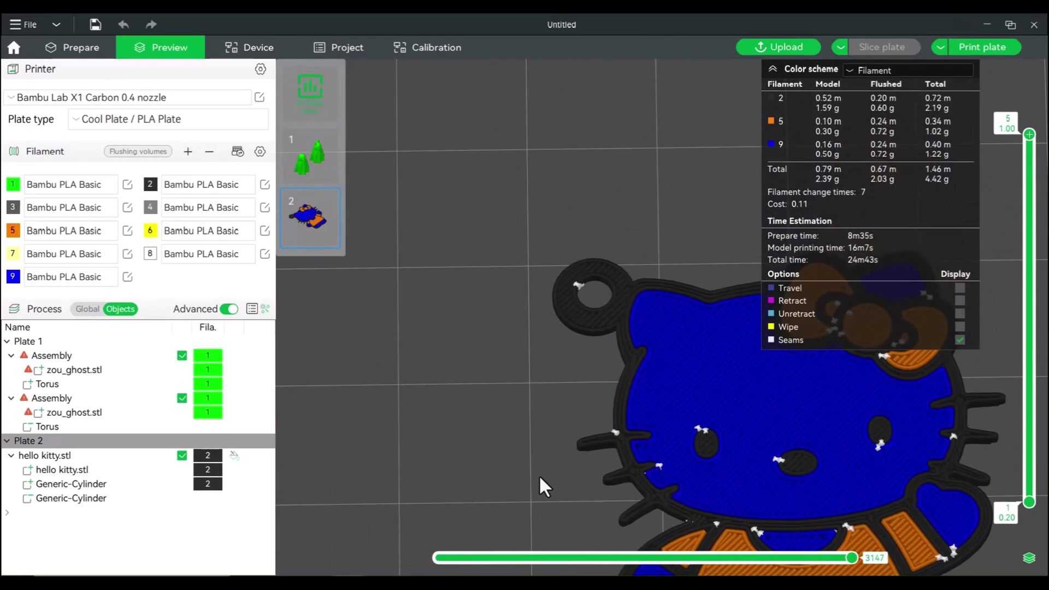
scroll(539, 474, "down", 3)
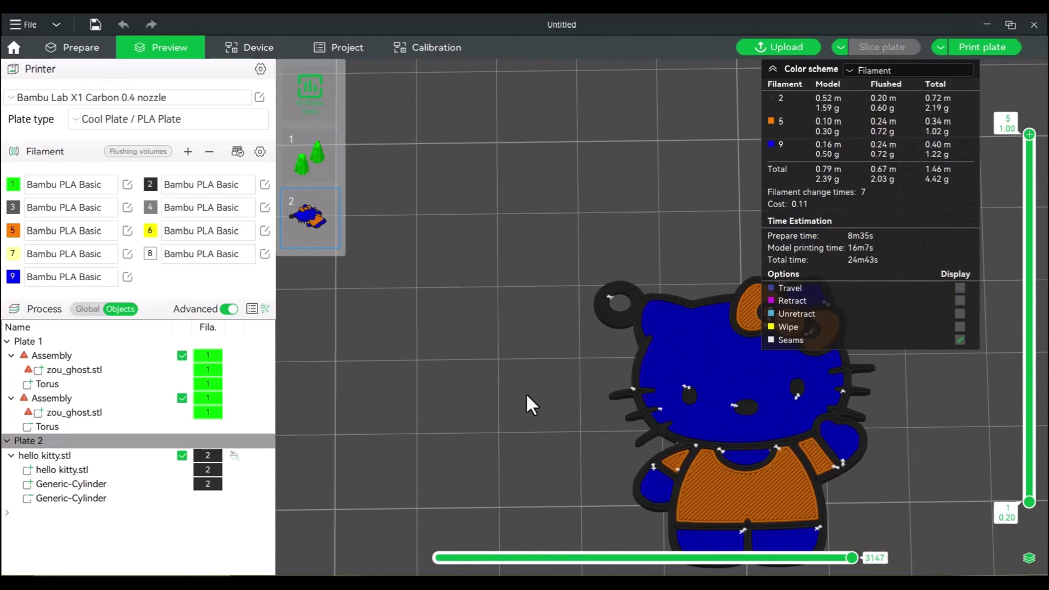
right_click_drag(523, 391, 568, 386)
- Preview plate 1's sliced green ghosts from above, then return to Prepare
left_click(333, 161)
scroll(585, 219, "down", 5)
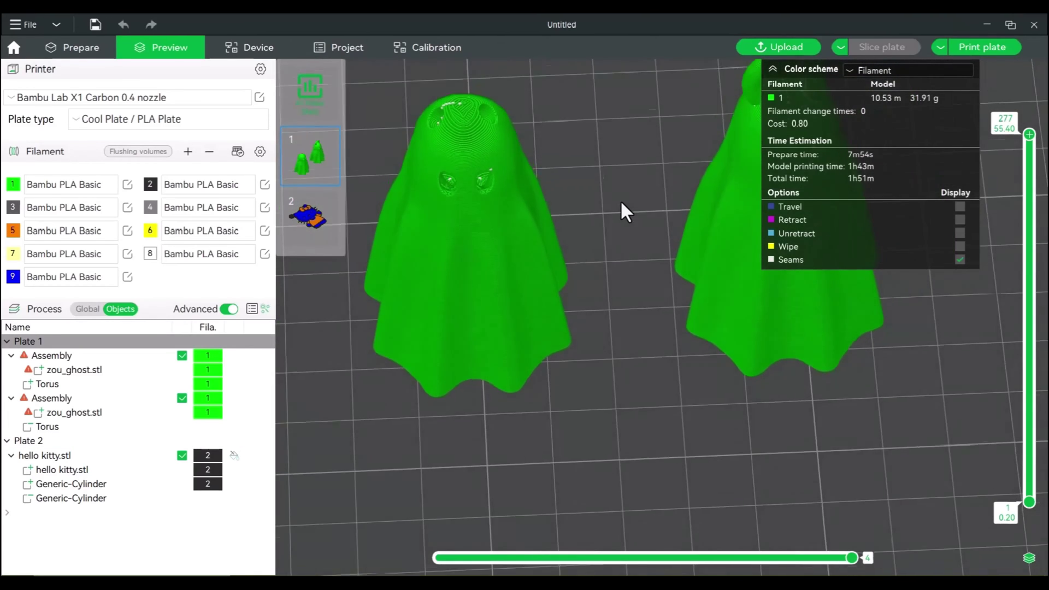
left_click_drag(621, 213, 538, 371)
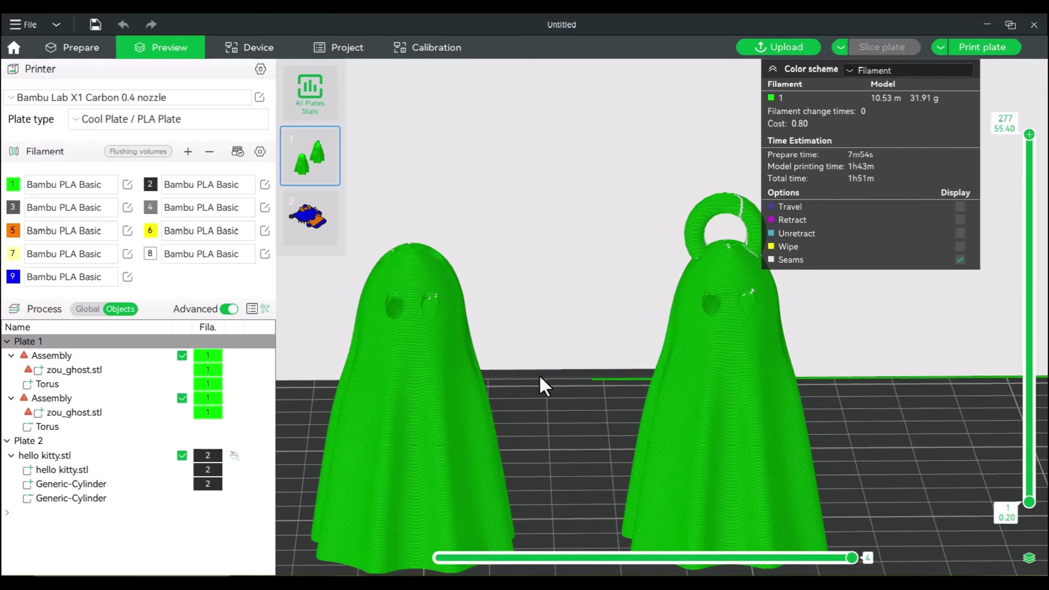
right_click_drag(585, 385, 552, 361)
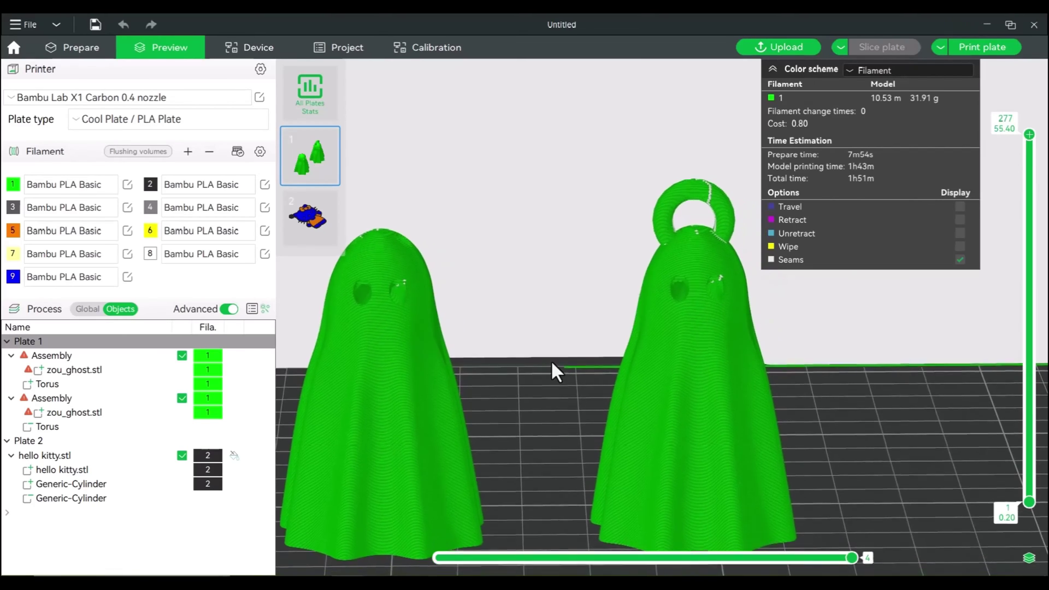
left_click_drag(552, 361, 537, 383)
scroll(689, 387, "down", 4)
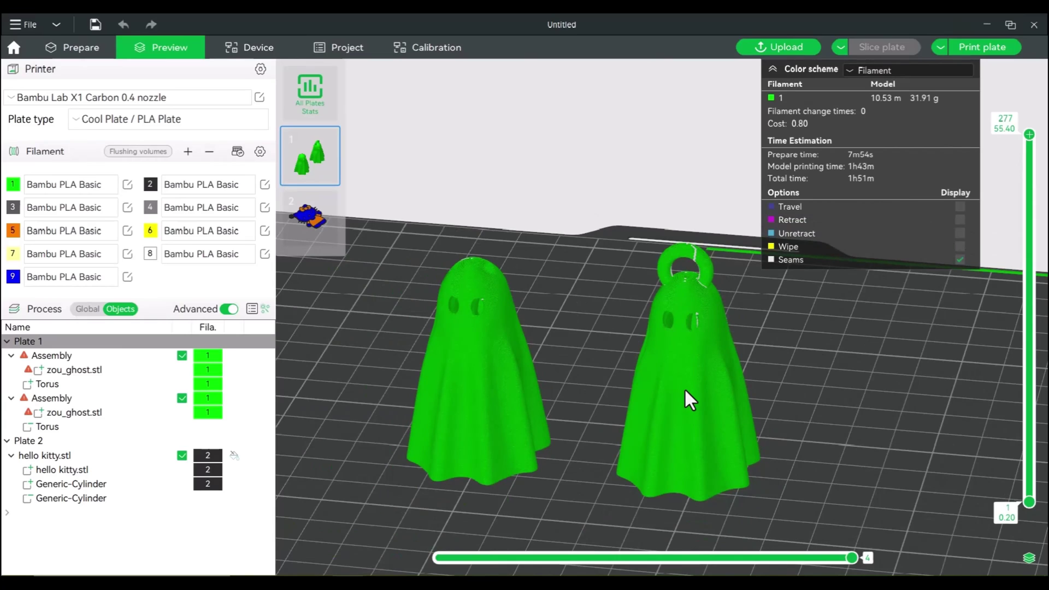
left_click(73, 50)
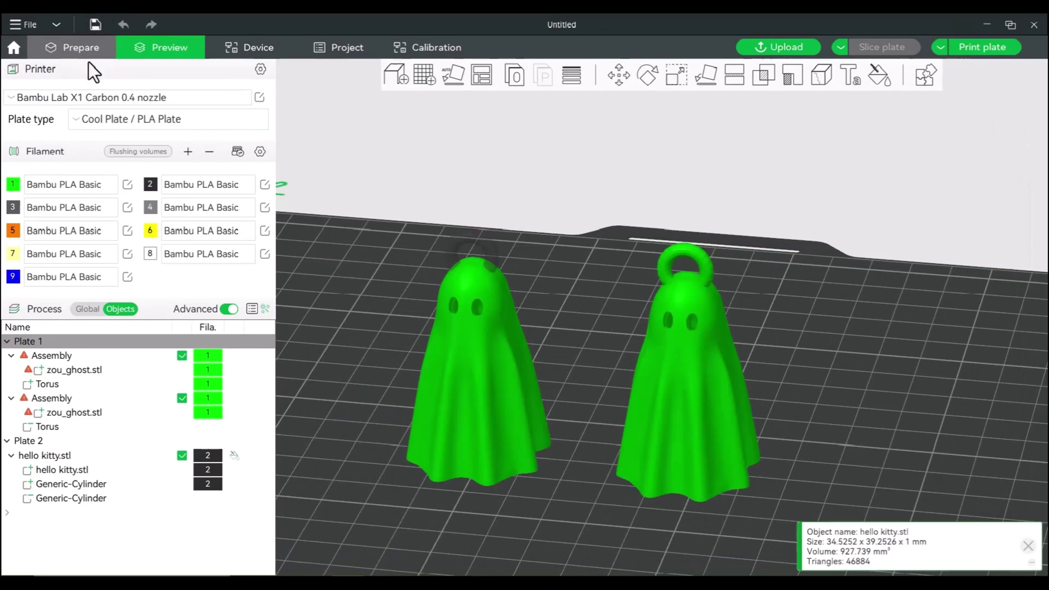
- Clone the looped ghost assembly once and drag the copy to the right
right_click(689, 397)
left_click(735, 79)
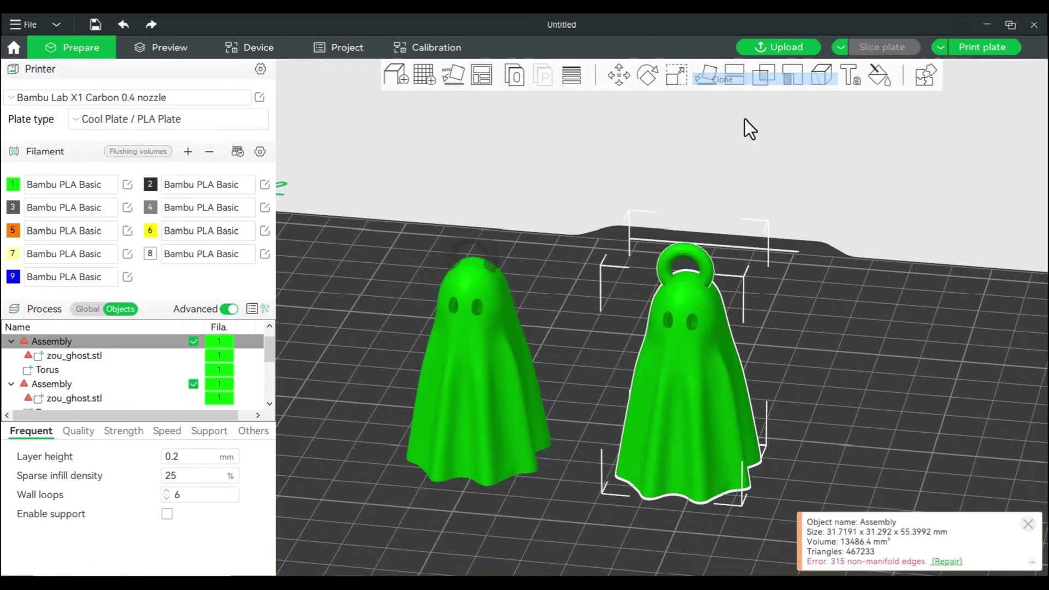
left_click(498, 317)
right_click_drag(751, 416, 713, 388)
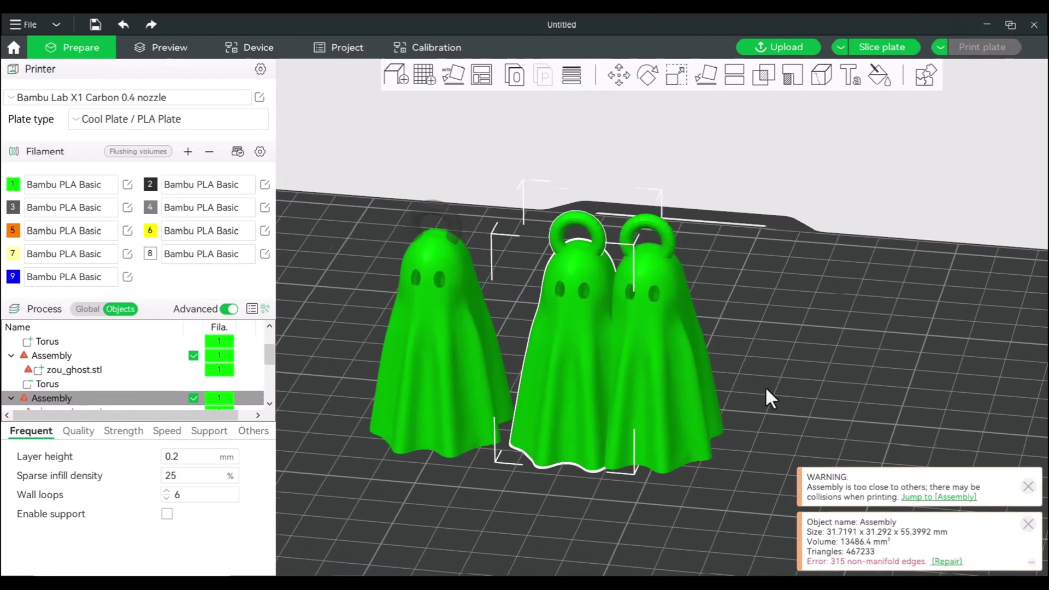
left_click_drag(555, 382, 834, 375)
right_click_drag(917, 361, 639, 356)
scroll(134, 363, "down", 3)
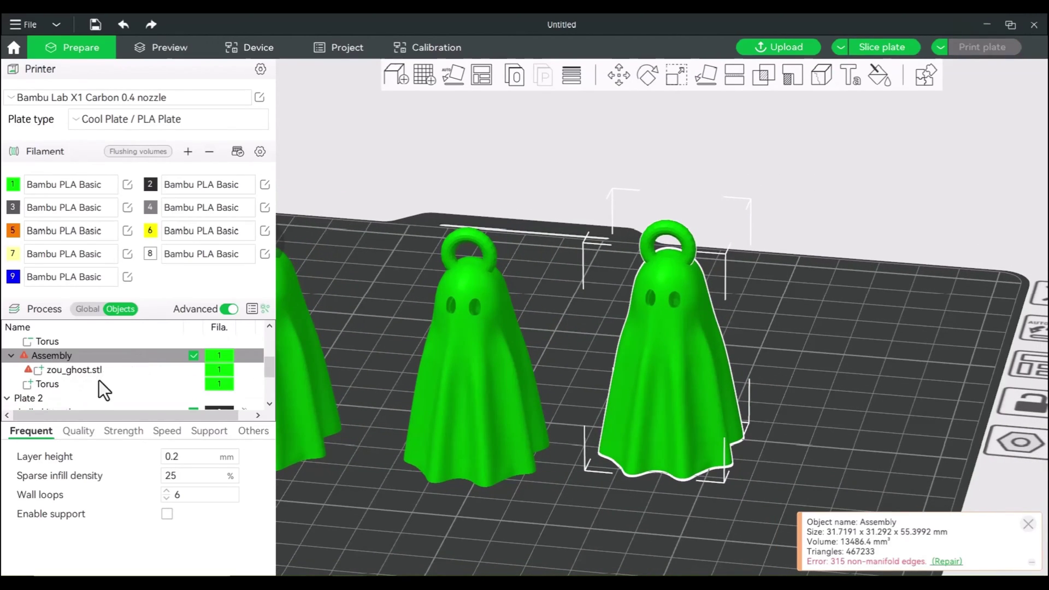
- Select the new ghost's Torus and drag it down toward the ghost's base
left_click(55, 385)
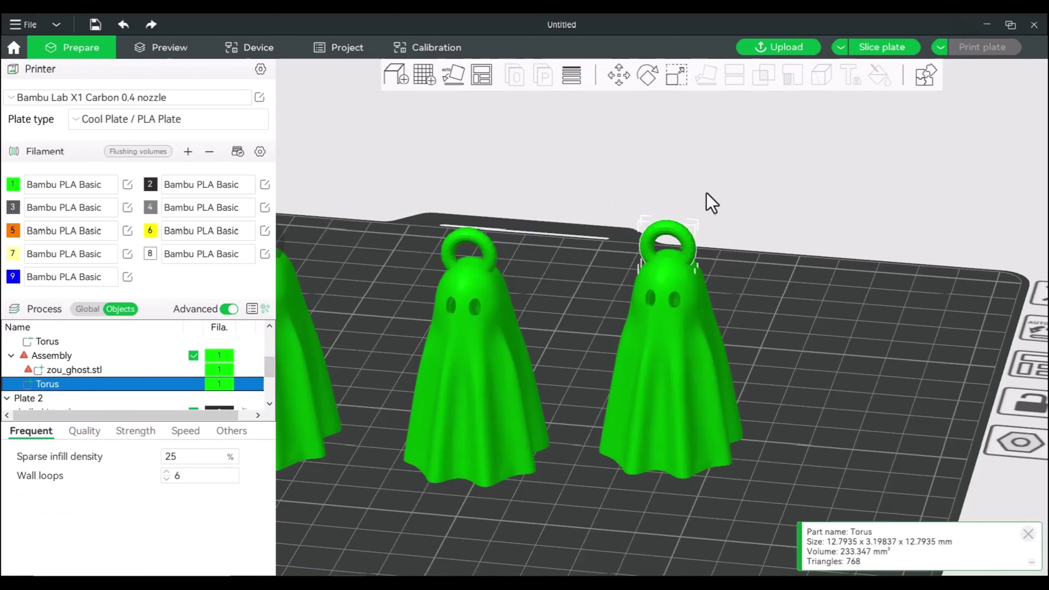
left_click(618, 75)
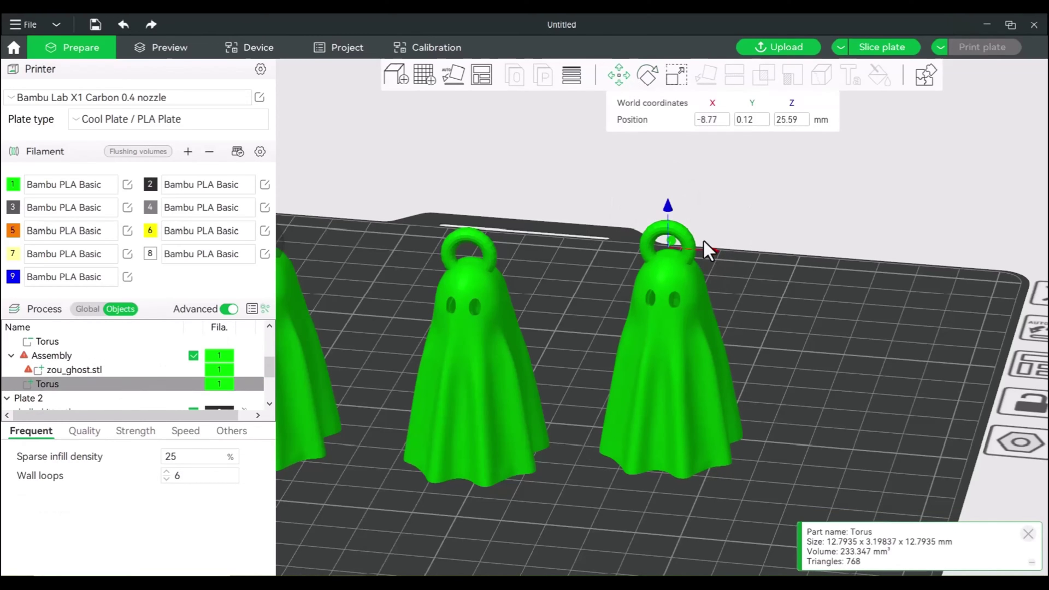
left_click_drag(703, 241, 771, 280)
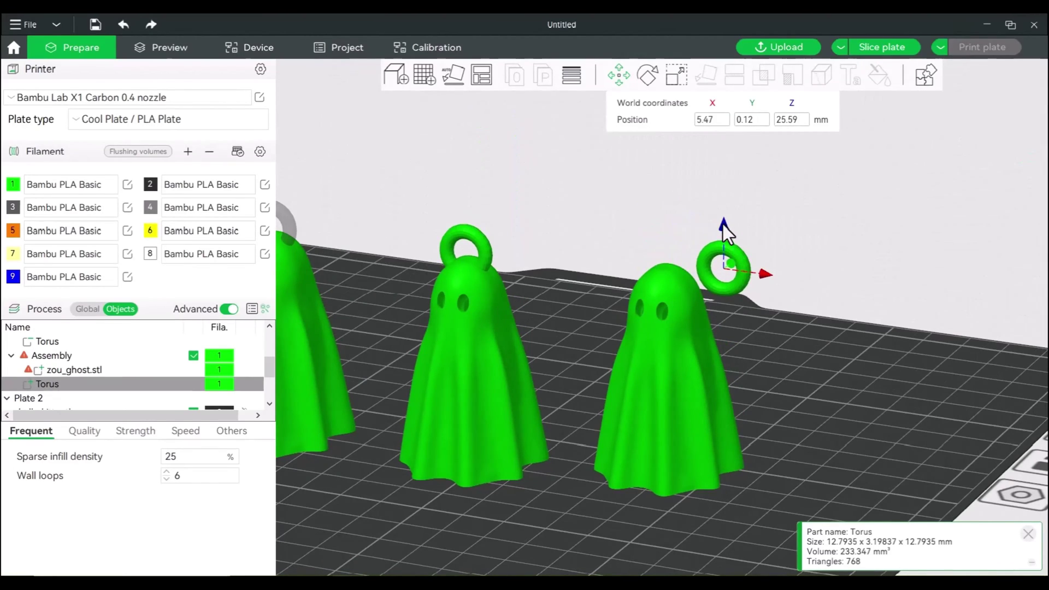
left_click_drag(723, 225, 720, 442)
- Reset the torus rotation to 0 so it lies flat
left_click(648, 75)
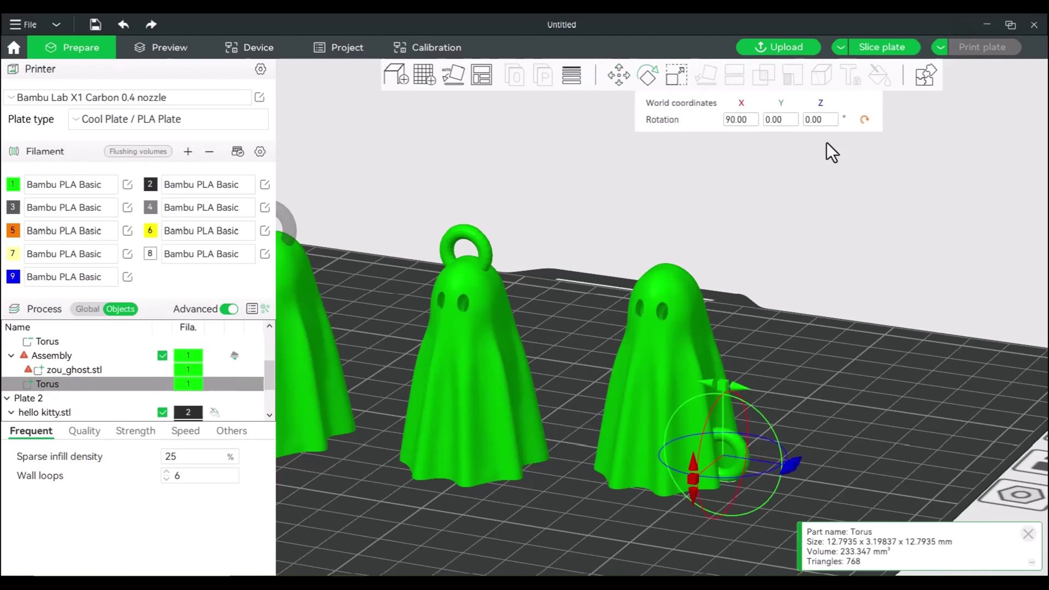
left_click(864, 121)
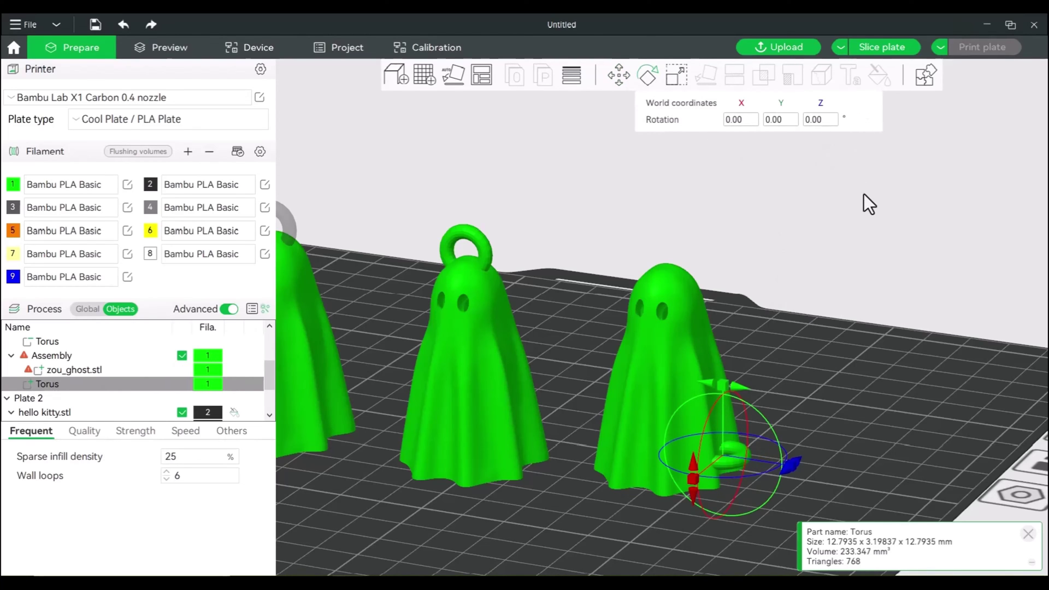
scroll(841, 277, "up", 10)
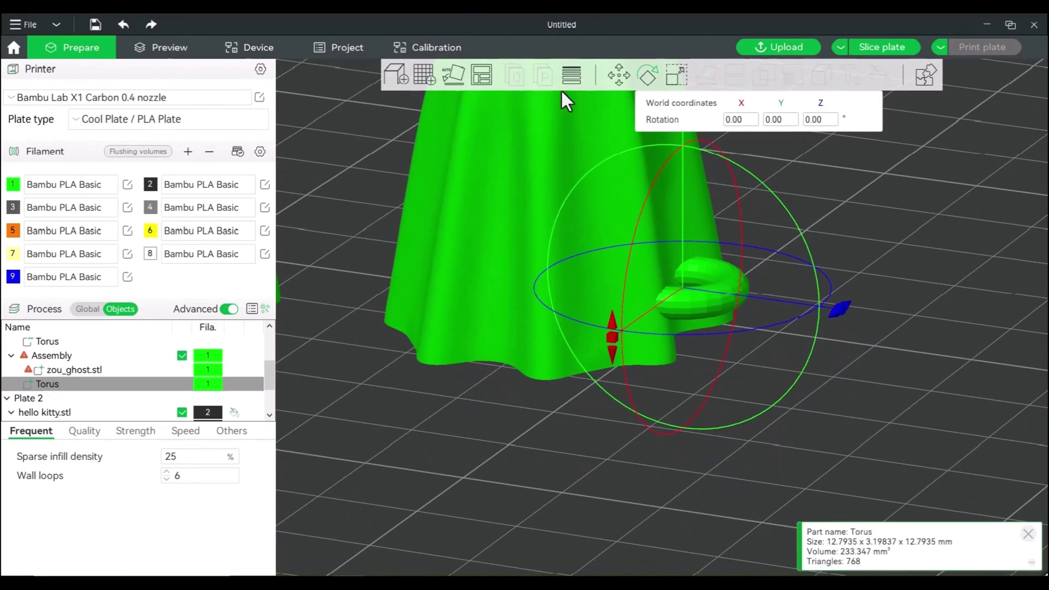
- Move the torus to X 7.13, Z -21.80 against the ghost's hem
left_click(622, 82)
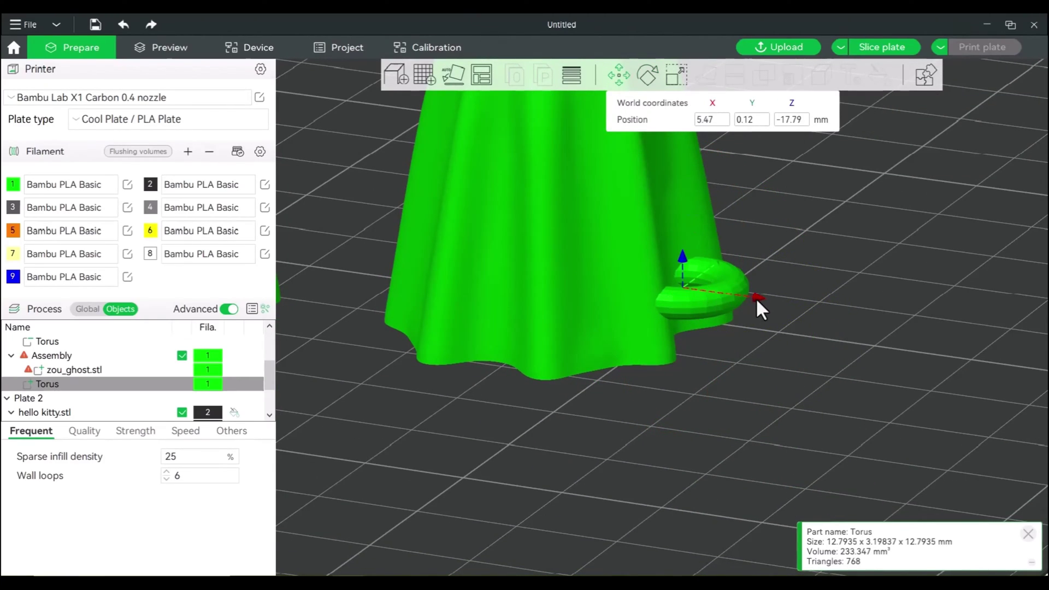
left_click_drag(755, 297, 676, 317)
left_click_drag(755, 312, 755, 341)
left_click_drag(679, 270, 672, 319)
left_click_drag(908, 266, 897, 269)
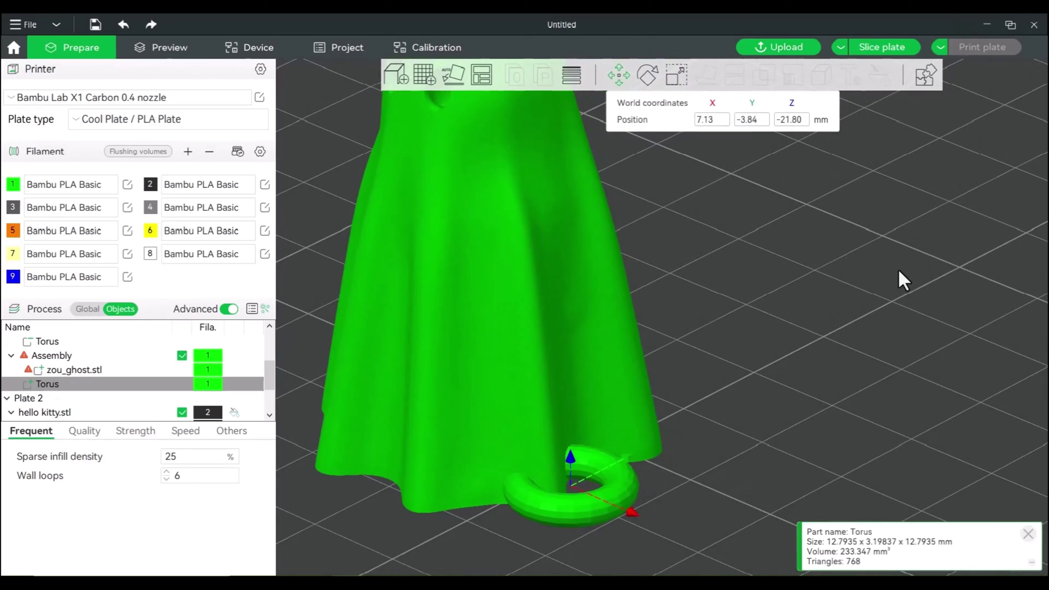
- Slice plate 1 (2h43m, 47.82 g), inspect the hem, and select the third Torus
left_click(890, 47)
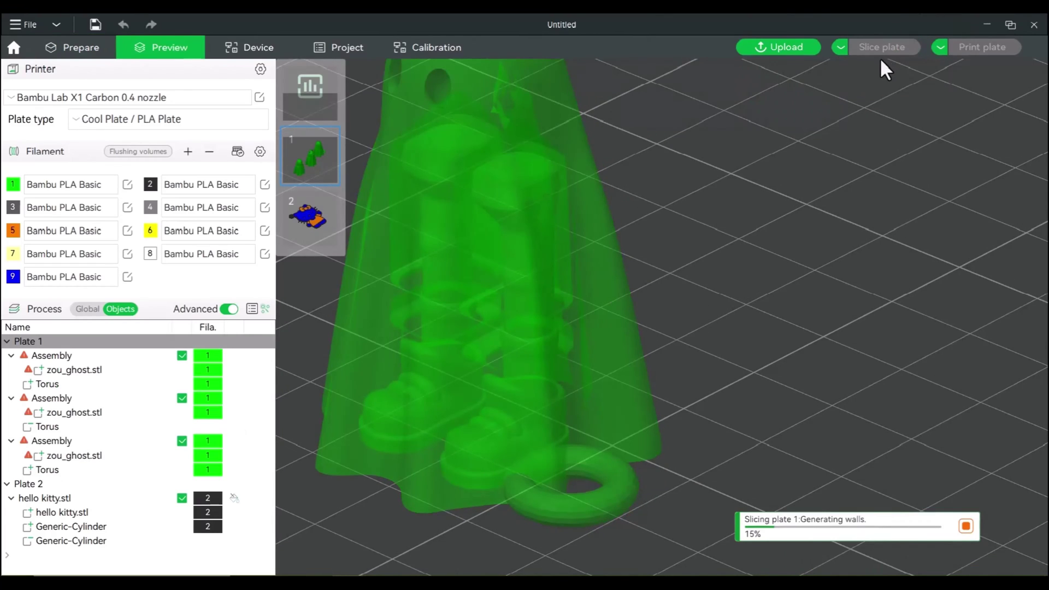
left_click_drag(834, 273, 859, 281)
scroll(853, 283, "up", 2)
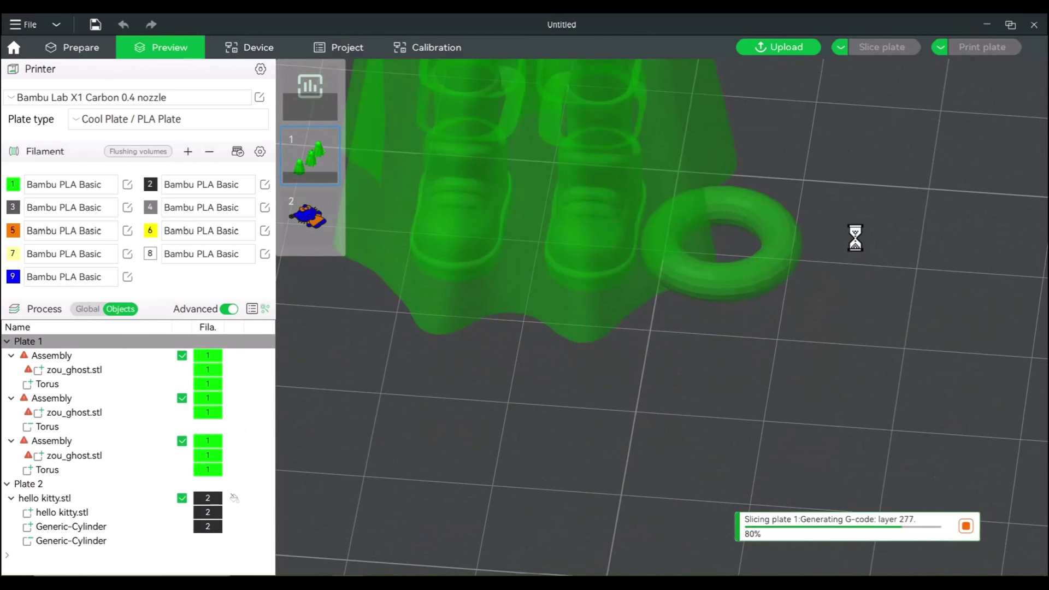
left_click_drag(840, 397, 830, 375)
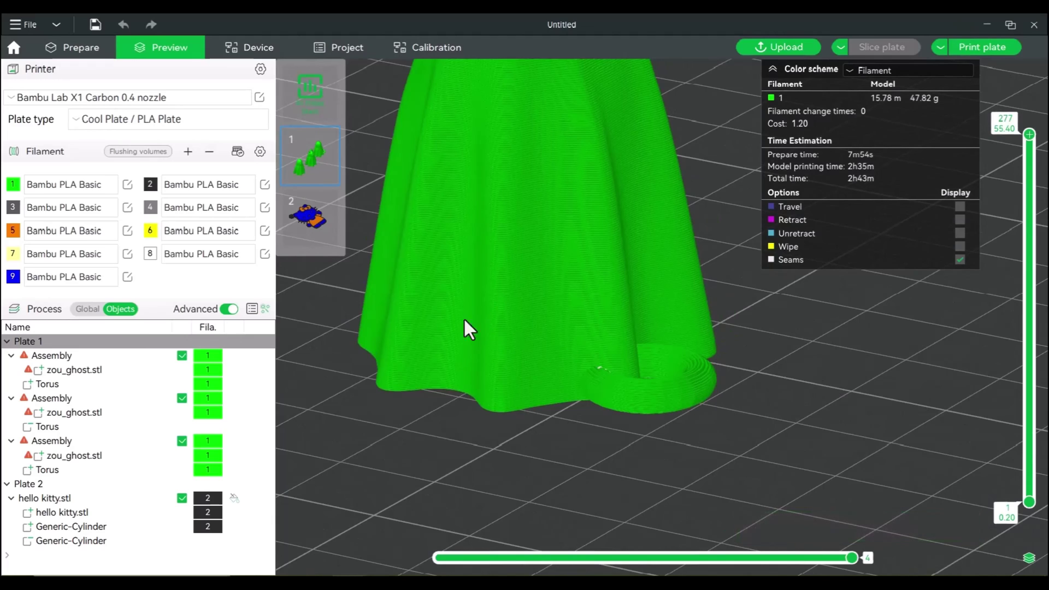
left_click(48, 471)
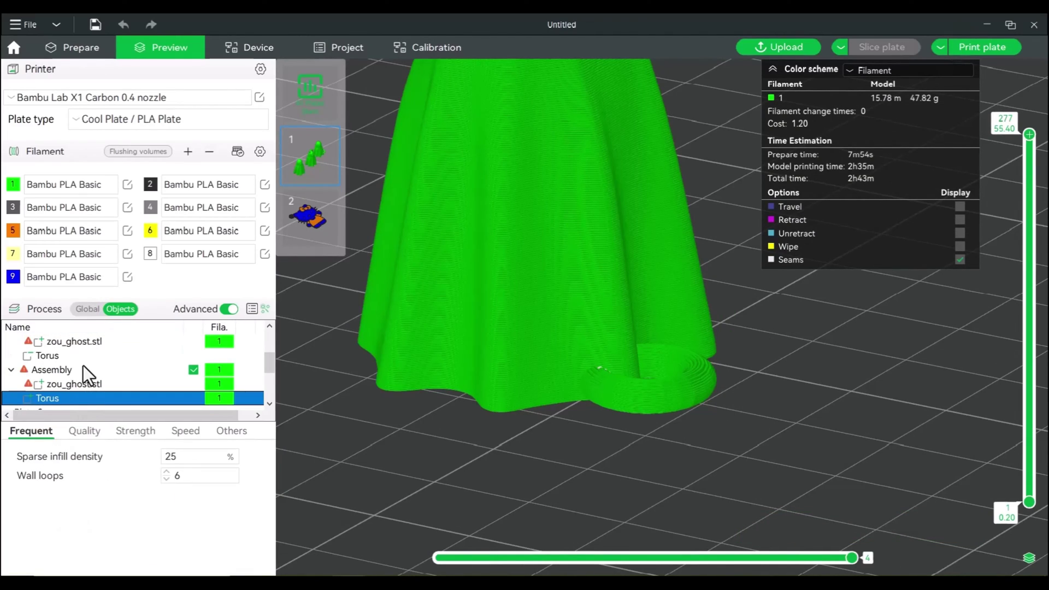
scroll(82, 369, "down", 1)
- Change the third ghost's Torus type to Negative Part
left_click(75, 52)
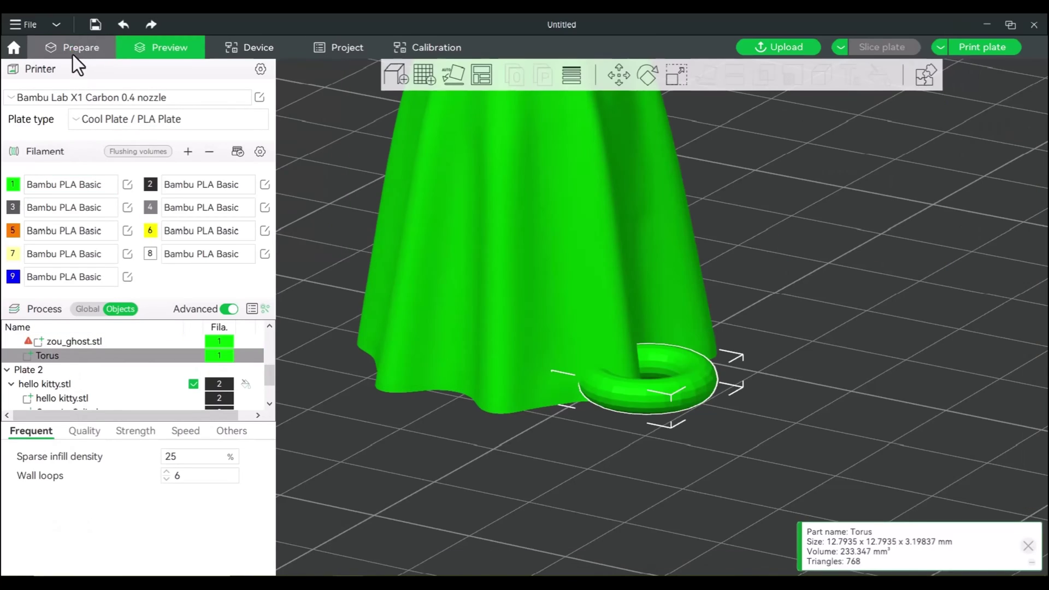
right_click(224, 360)
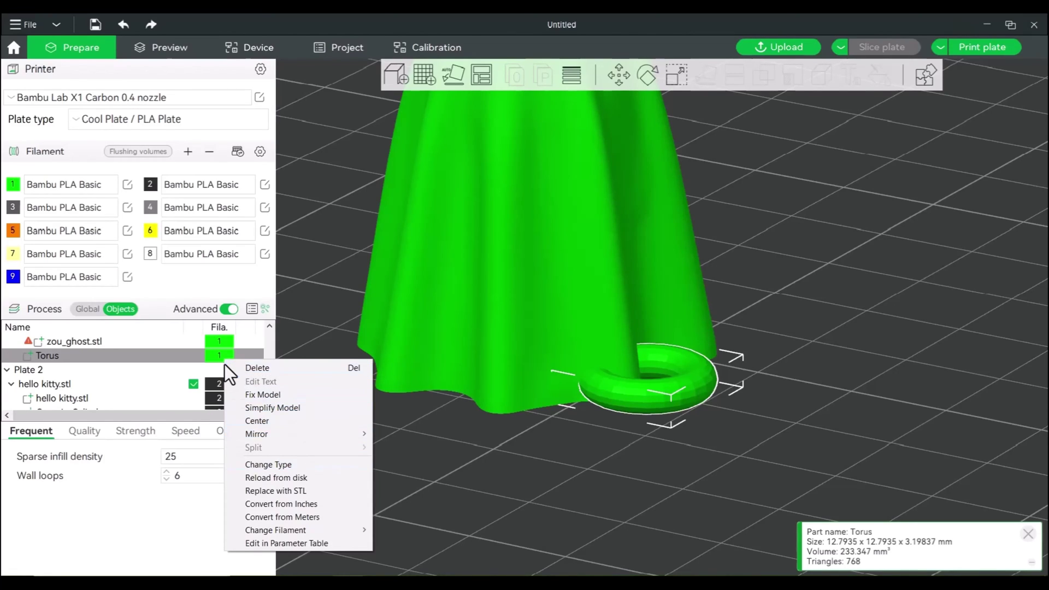
left_click(293, 465)
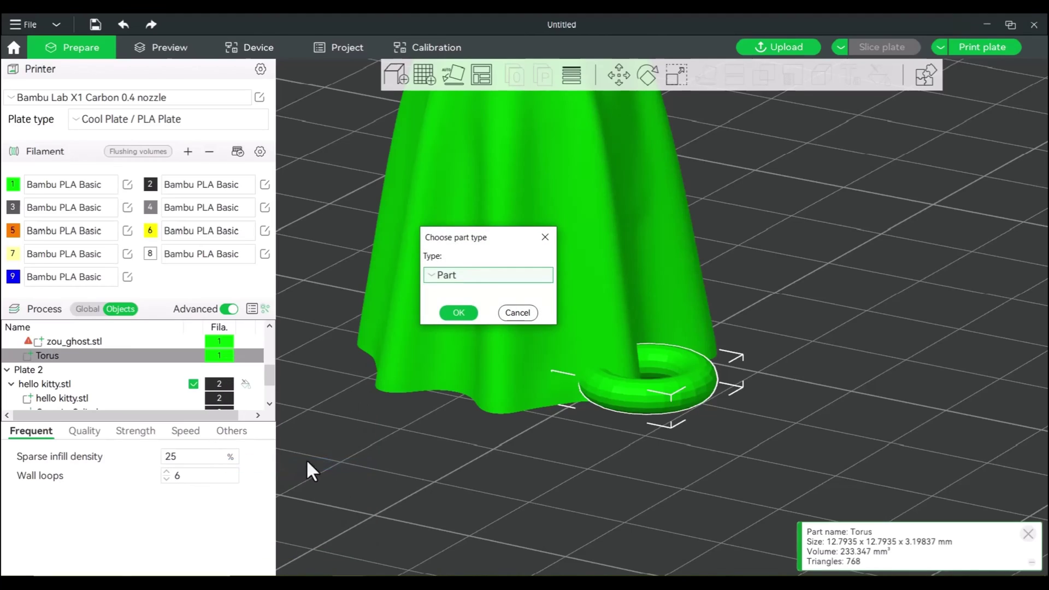
left_click(469, 274)
left_click(480, 315)
left_click(471, 310)
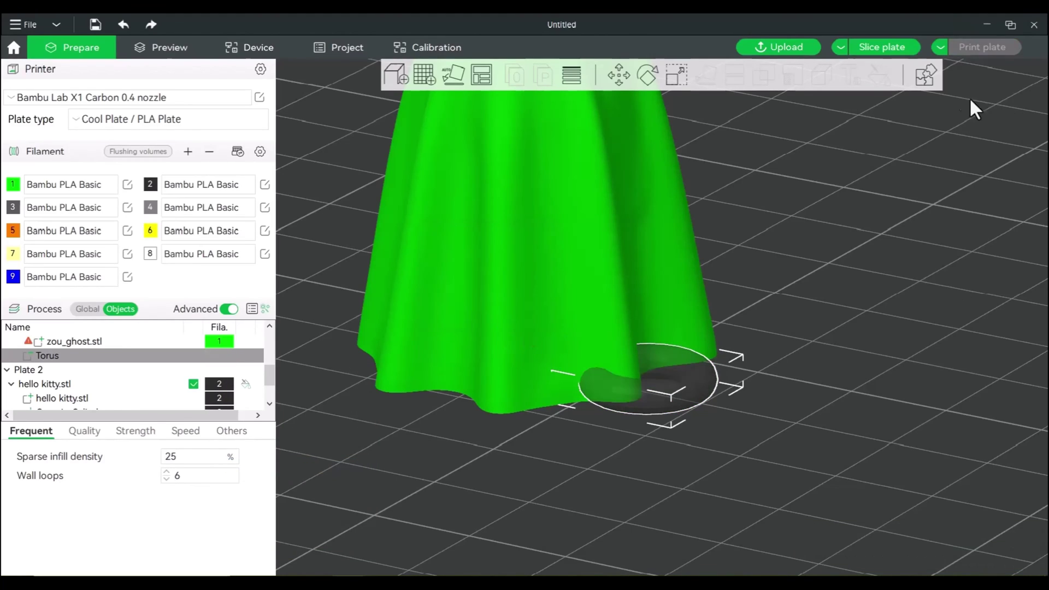
- Reslice plate 1 and inspect the cut hem up close
left_click(890, 47)
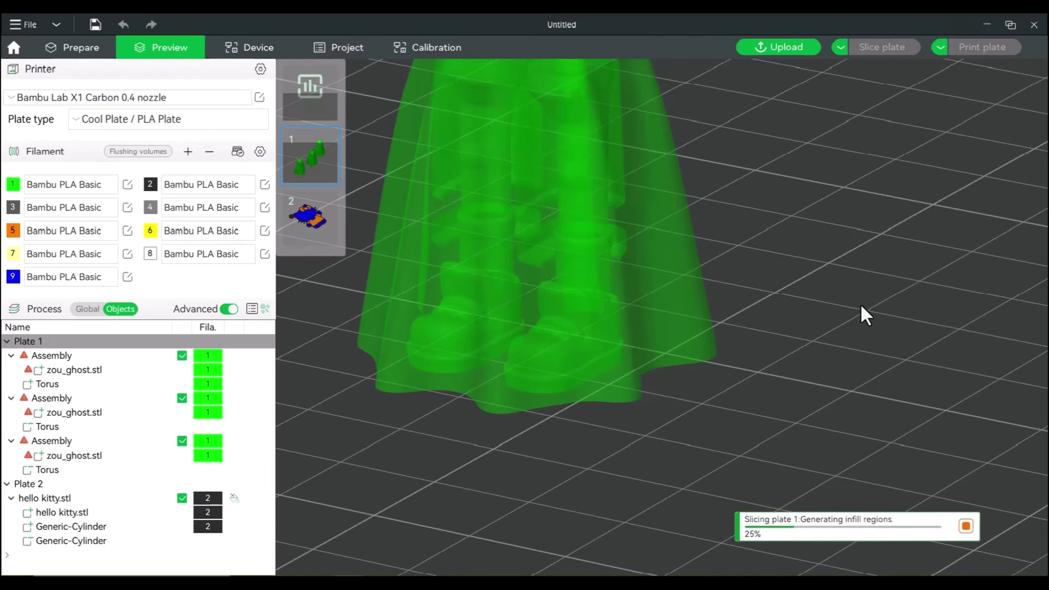
left_click_drag(858, 310, 730, 255)
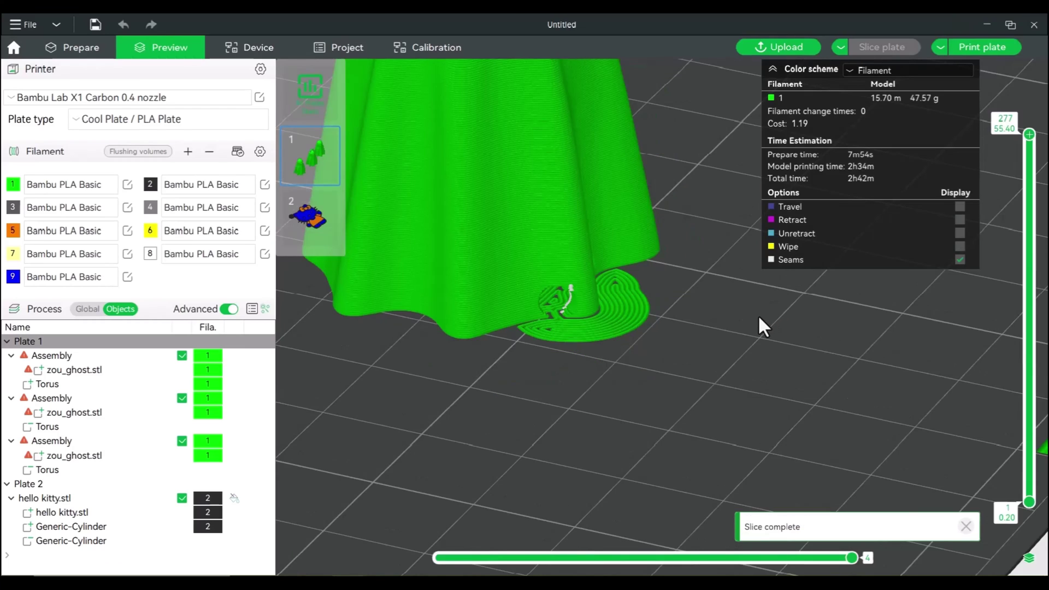
left_click_drag(758, 314, 646, 365)
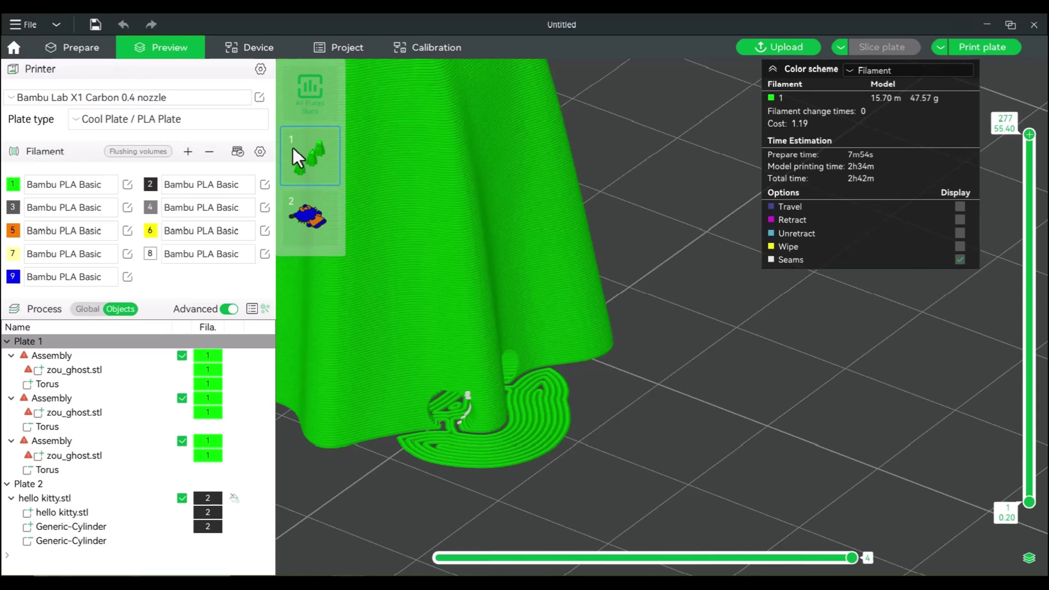
- Raise the cutting torus from Z -21.80 to -20.53 mm and reslice plate 1
left_click(75, 46)
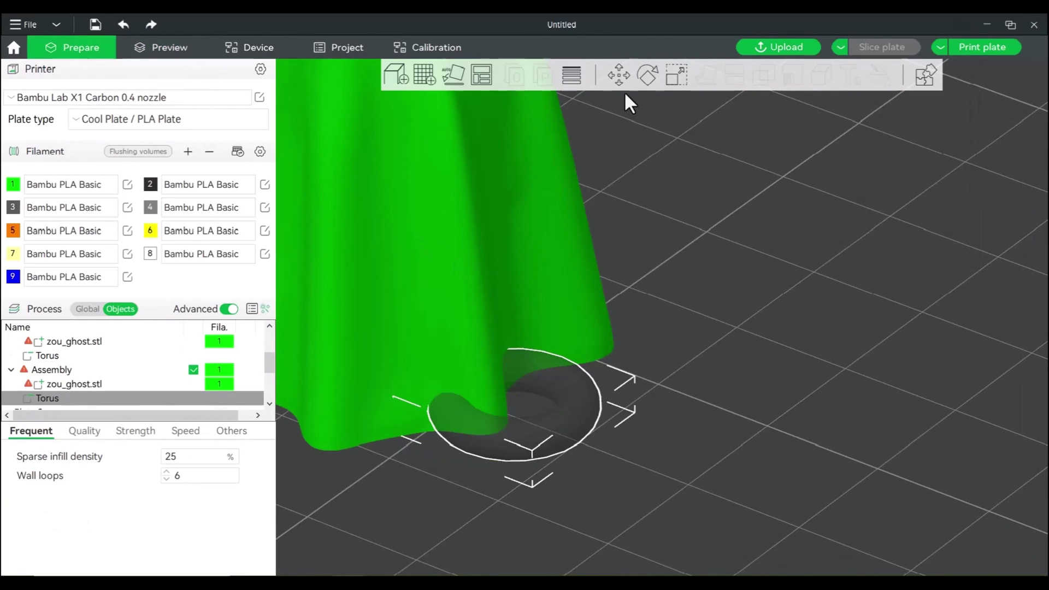
left_click(618, 75)
left_click_drag(514, 379, 519, 357)
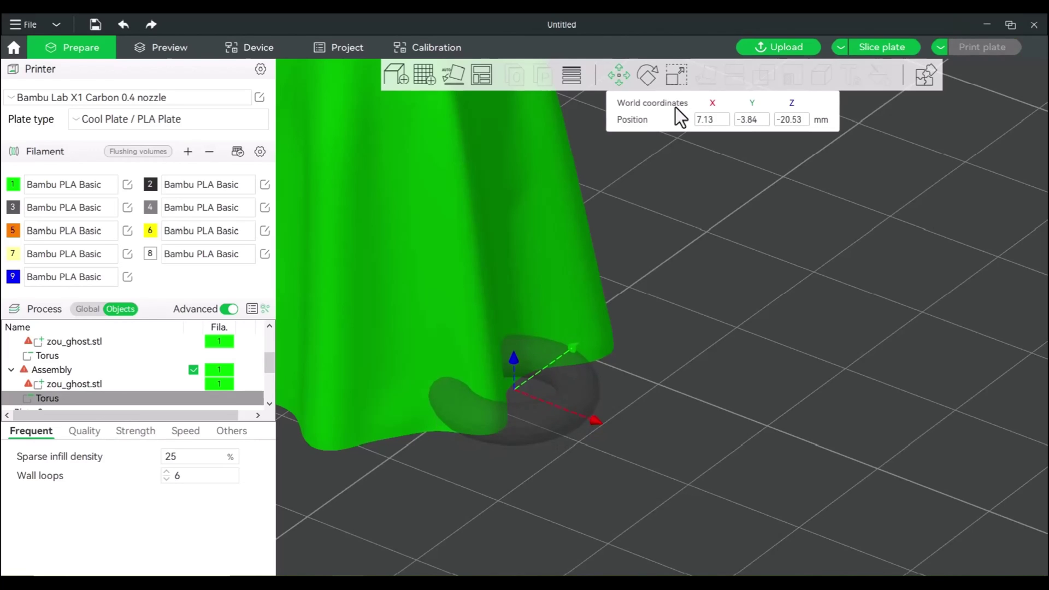
left_click(901, 47)
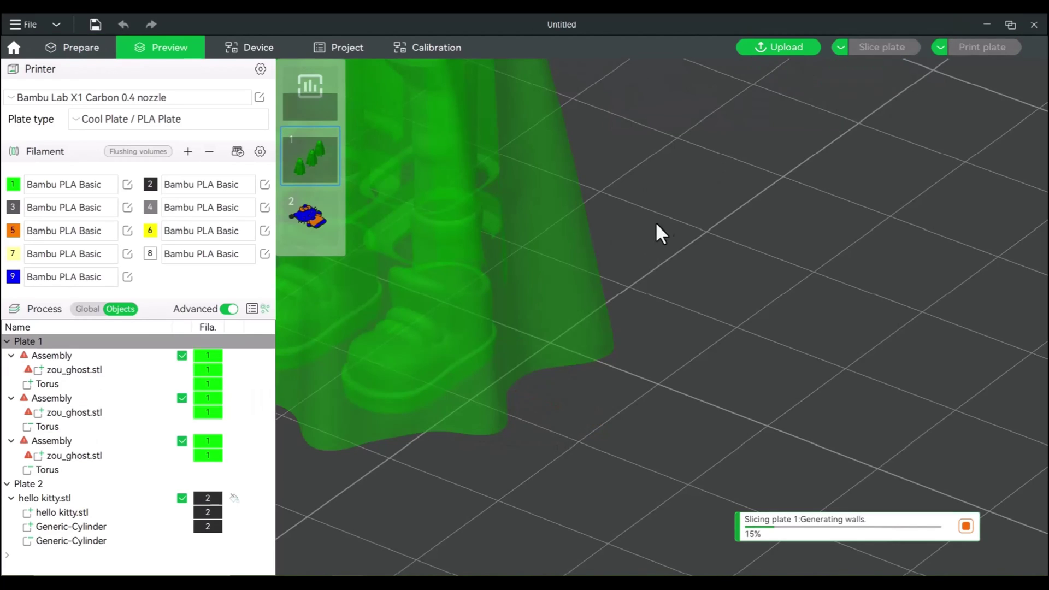
scroll(683, 404, "down", 5)
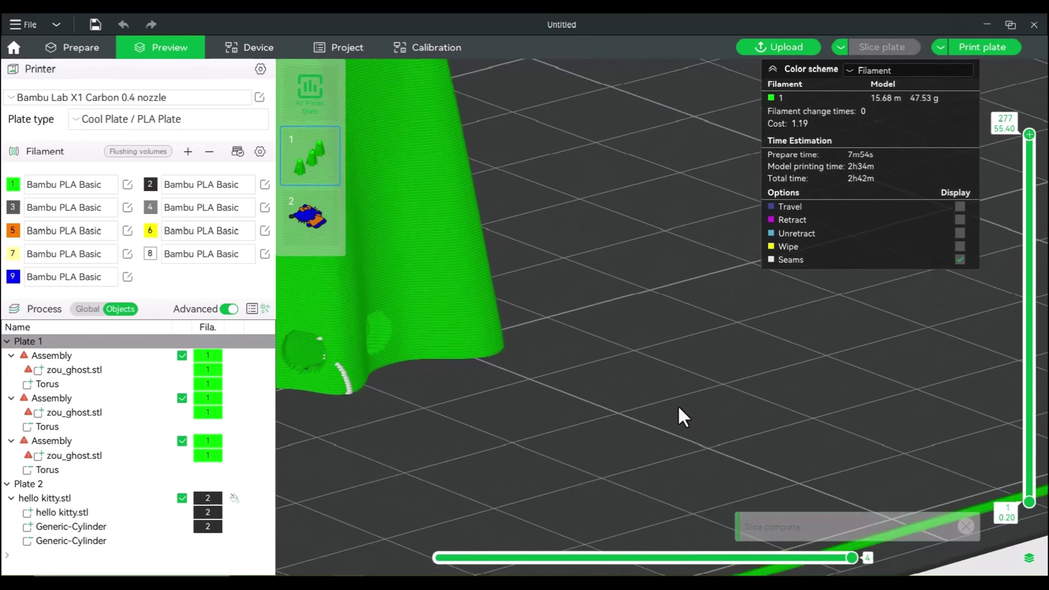
scroll(621, 389, "down", 3)
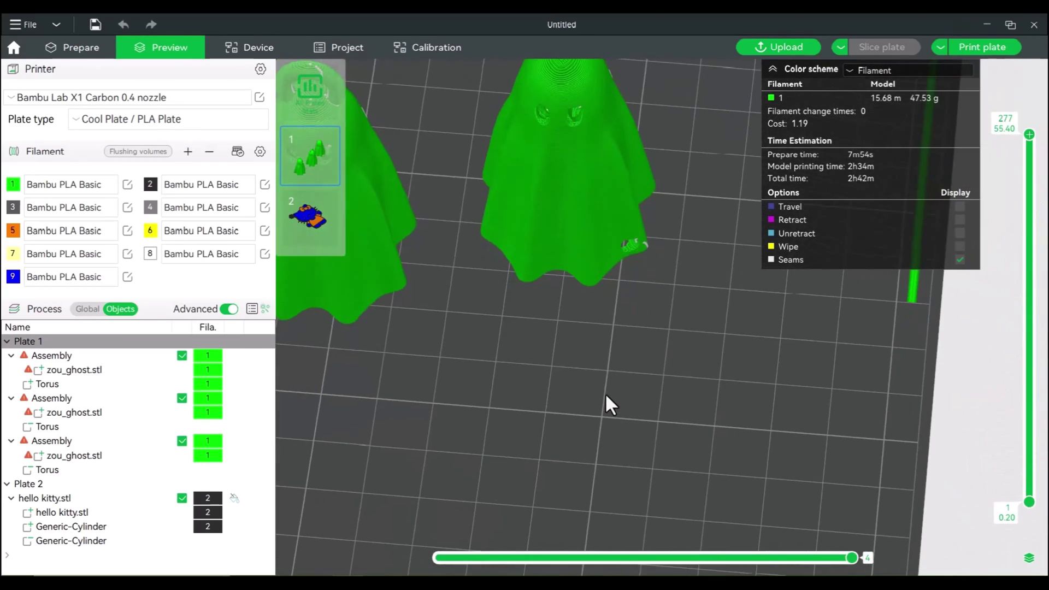